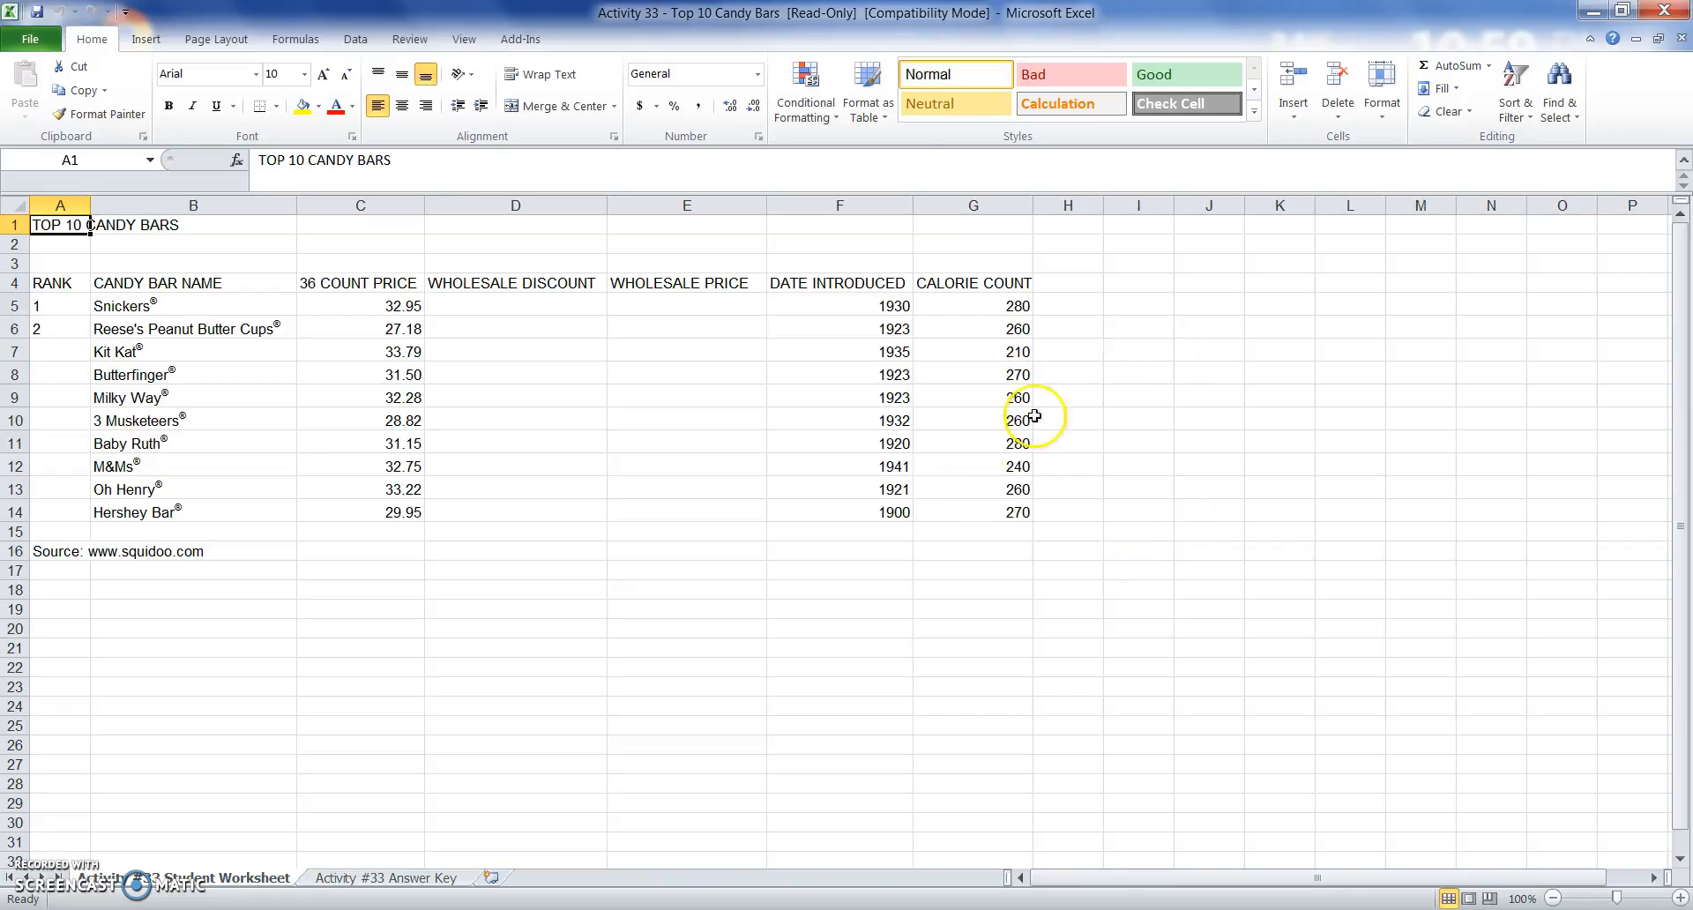
# Make the title in cell A1 bold and set its font size to 18.
pyautogui.click(169, 107)
pyautogui.click(304, 74)
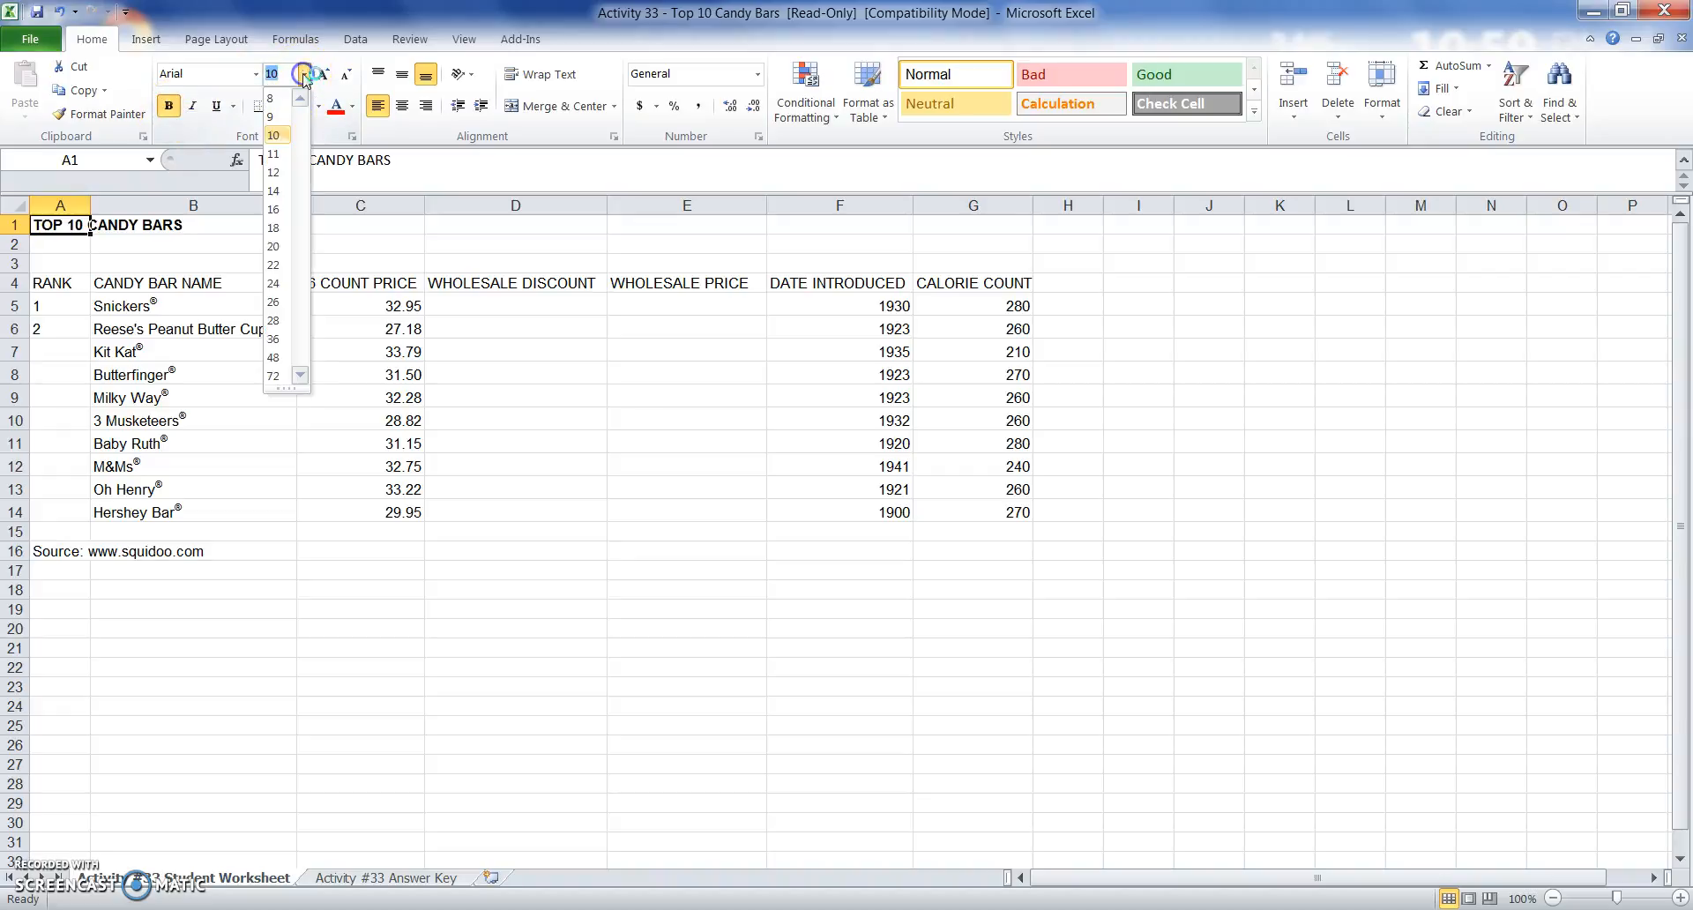
pyautogui.click(279, 227)
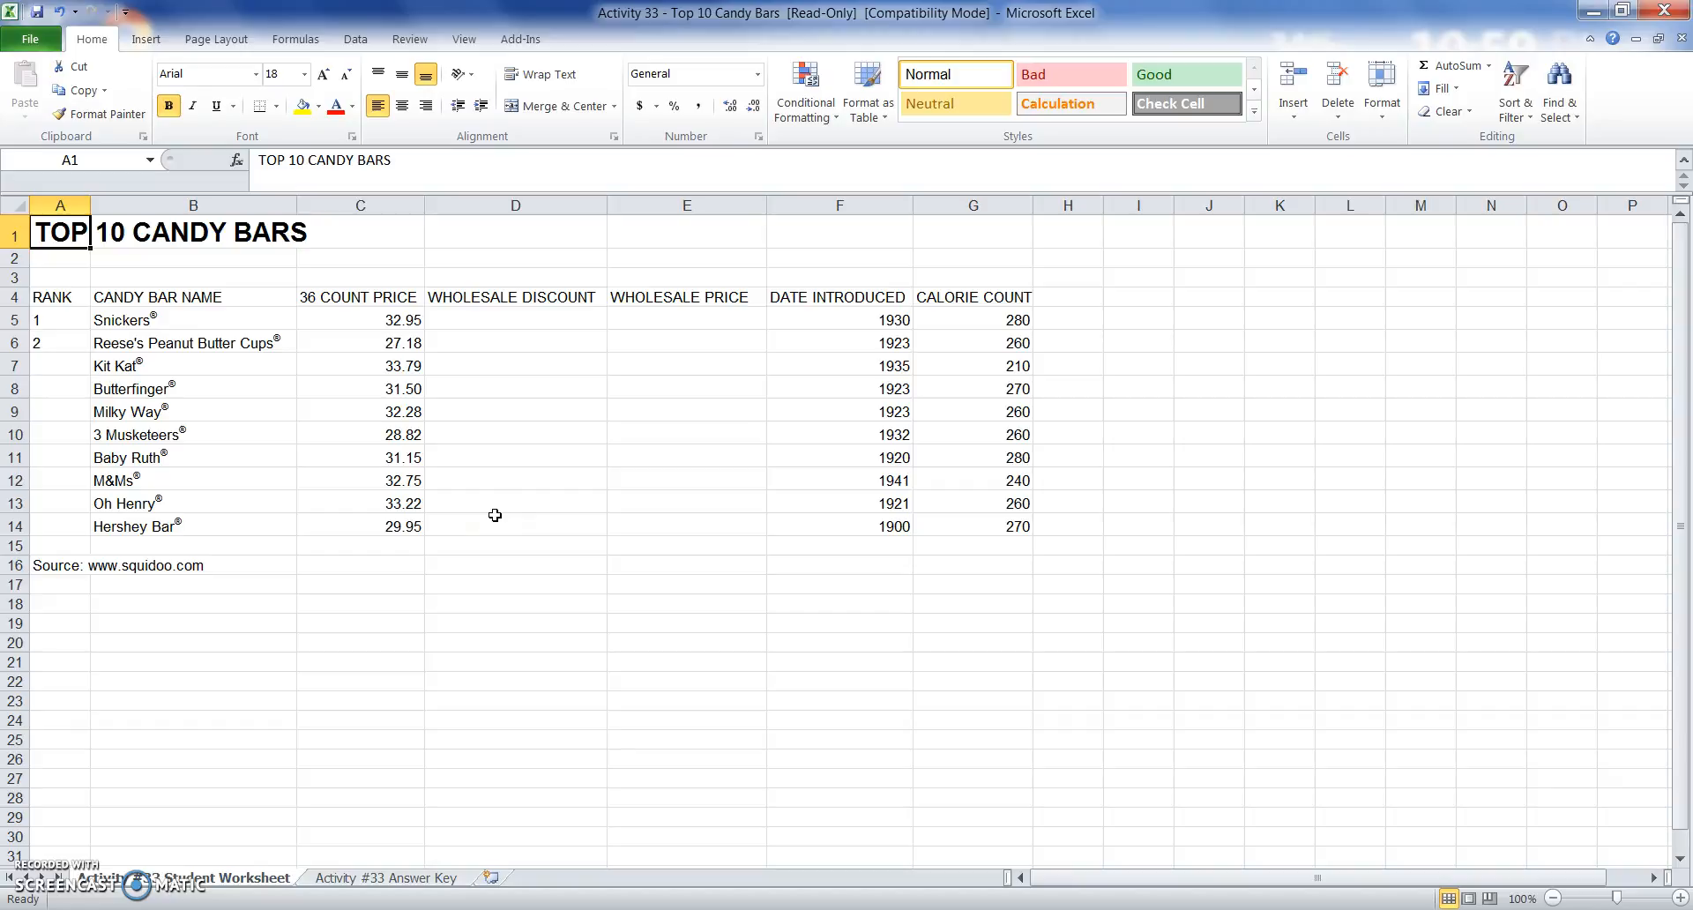
# Set the width of column A to 10 and center the rank cells A5:A14.
pyautogui.click(57, 206)
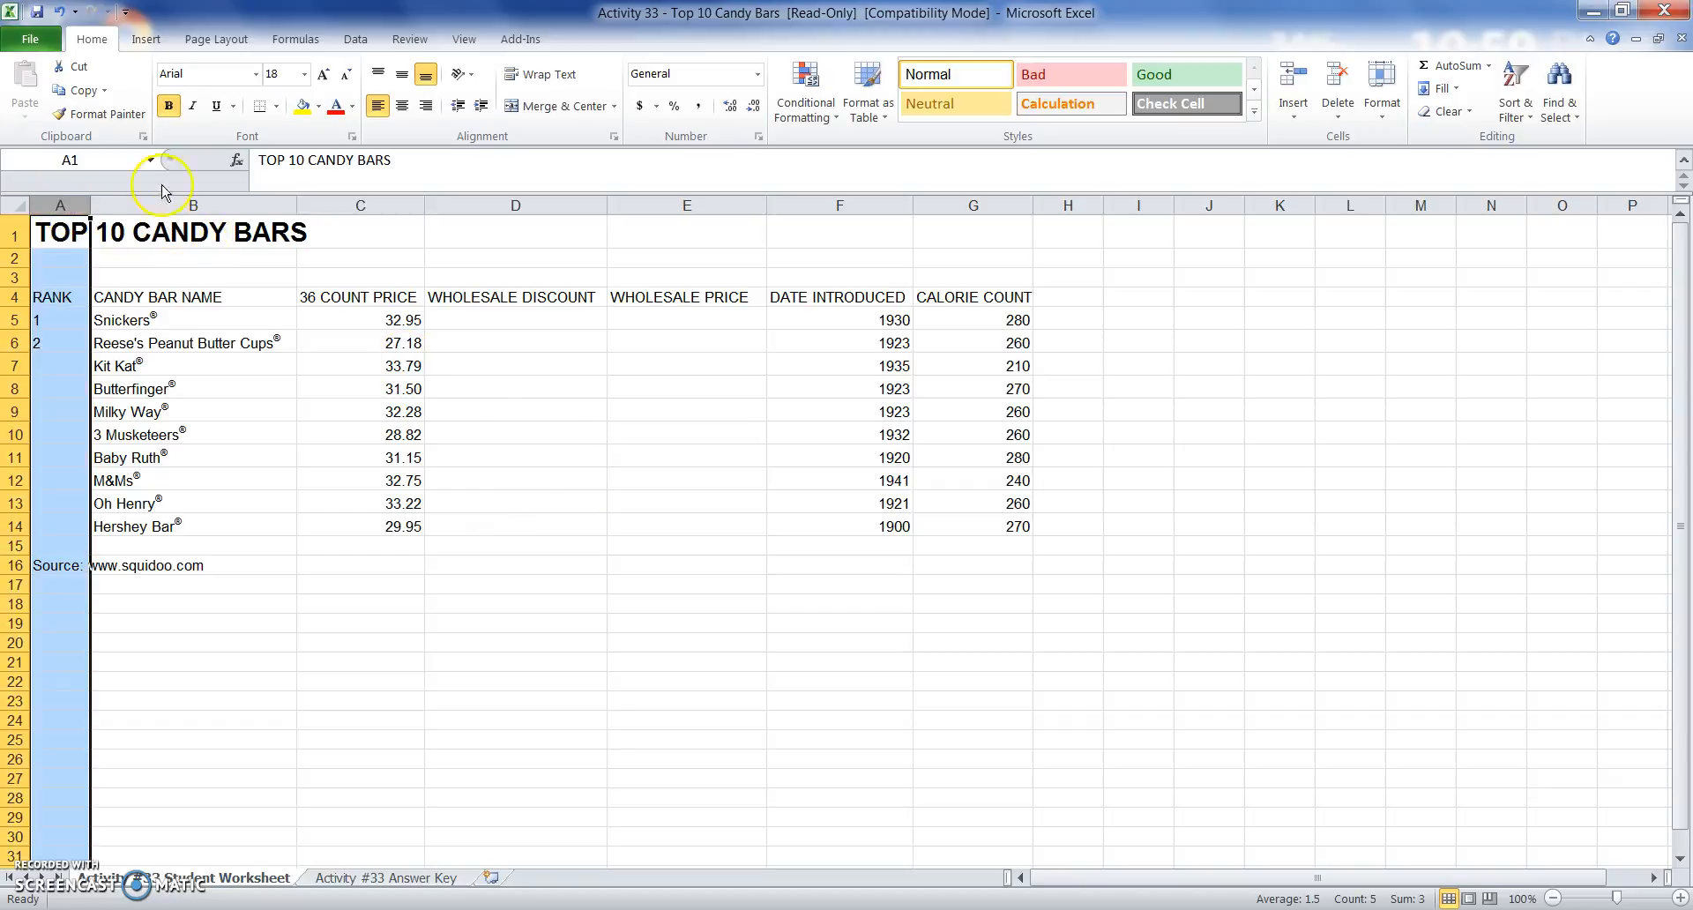
pyautogui.rightClick(71, 210)
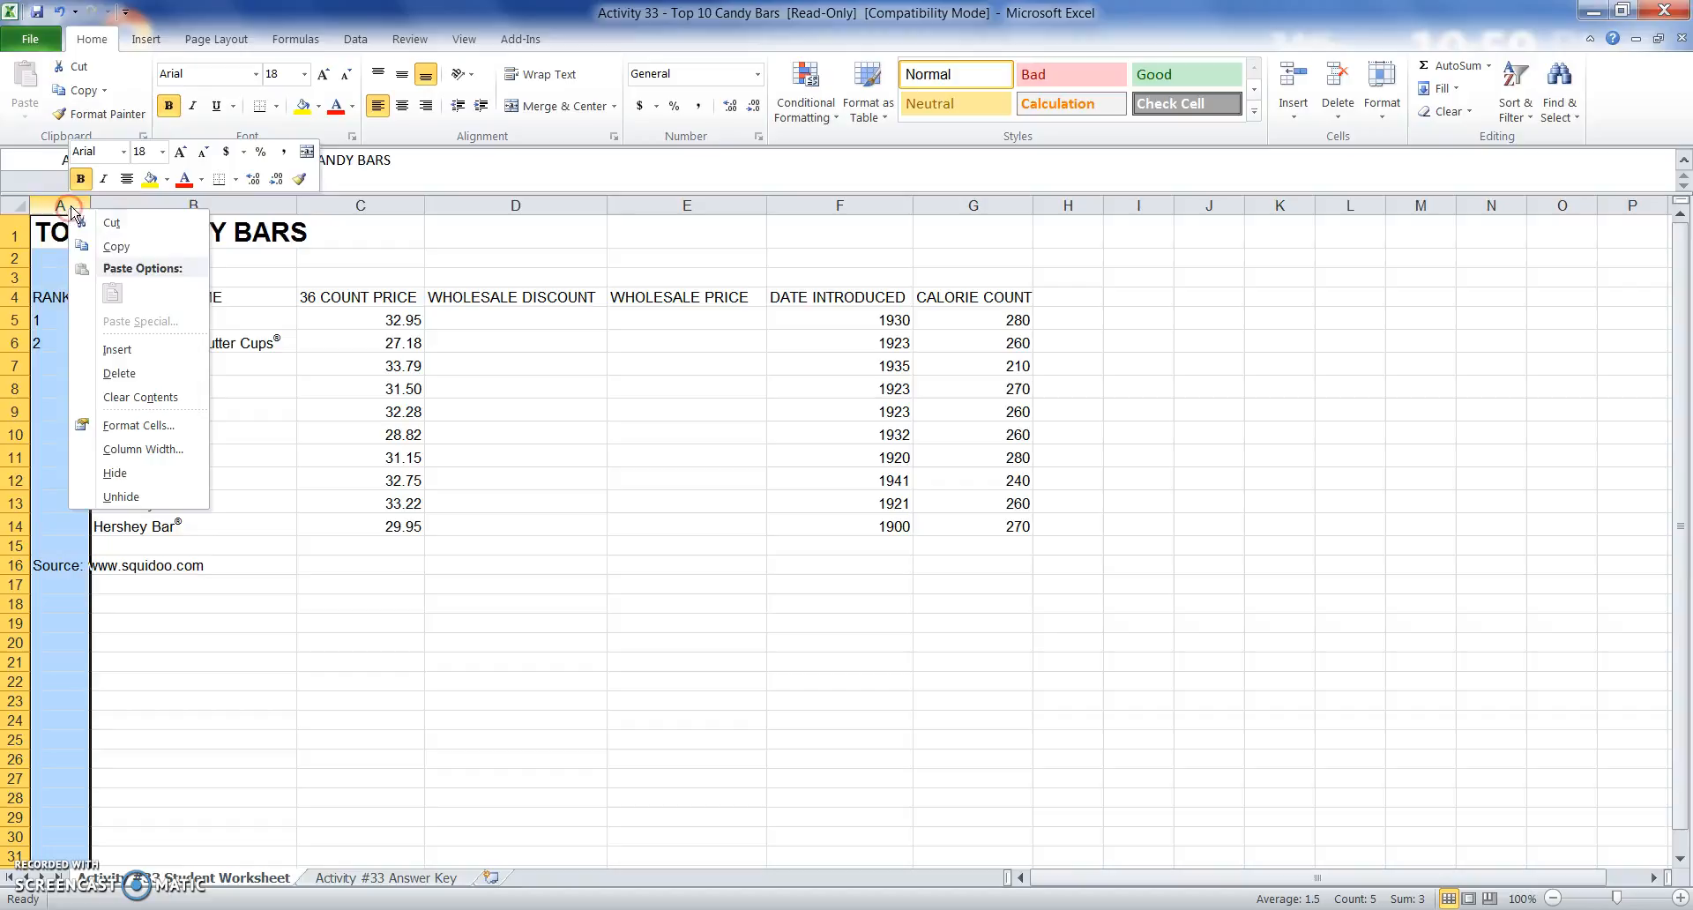
pyautogui.click(165, 450)
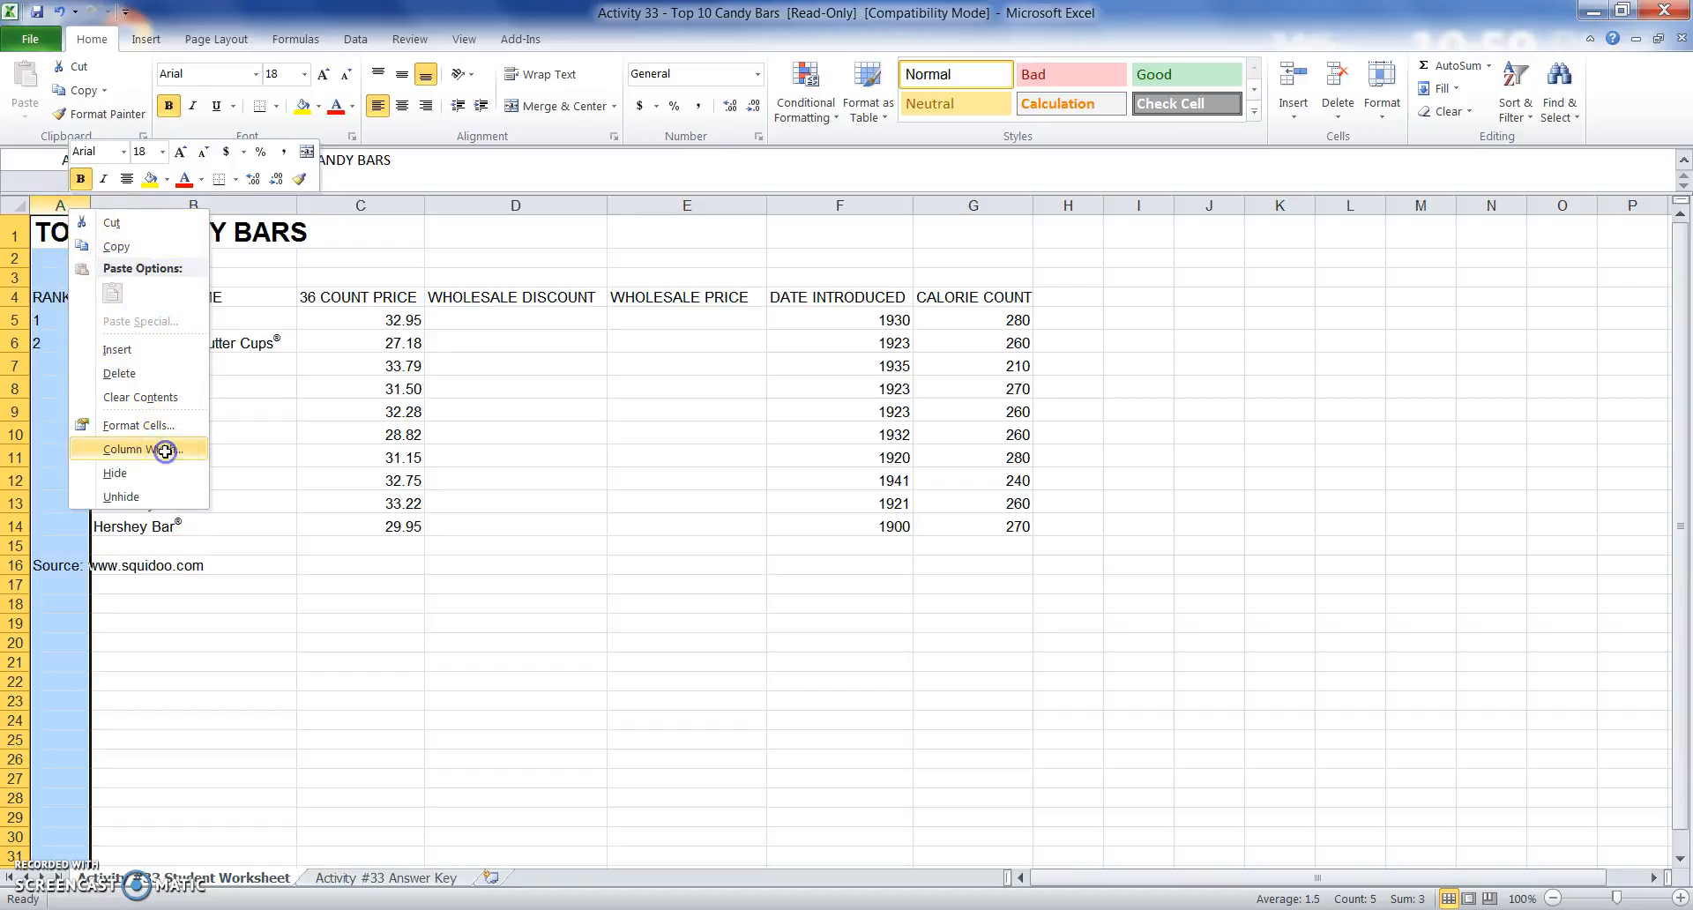
pyautogui.write('10')
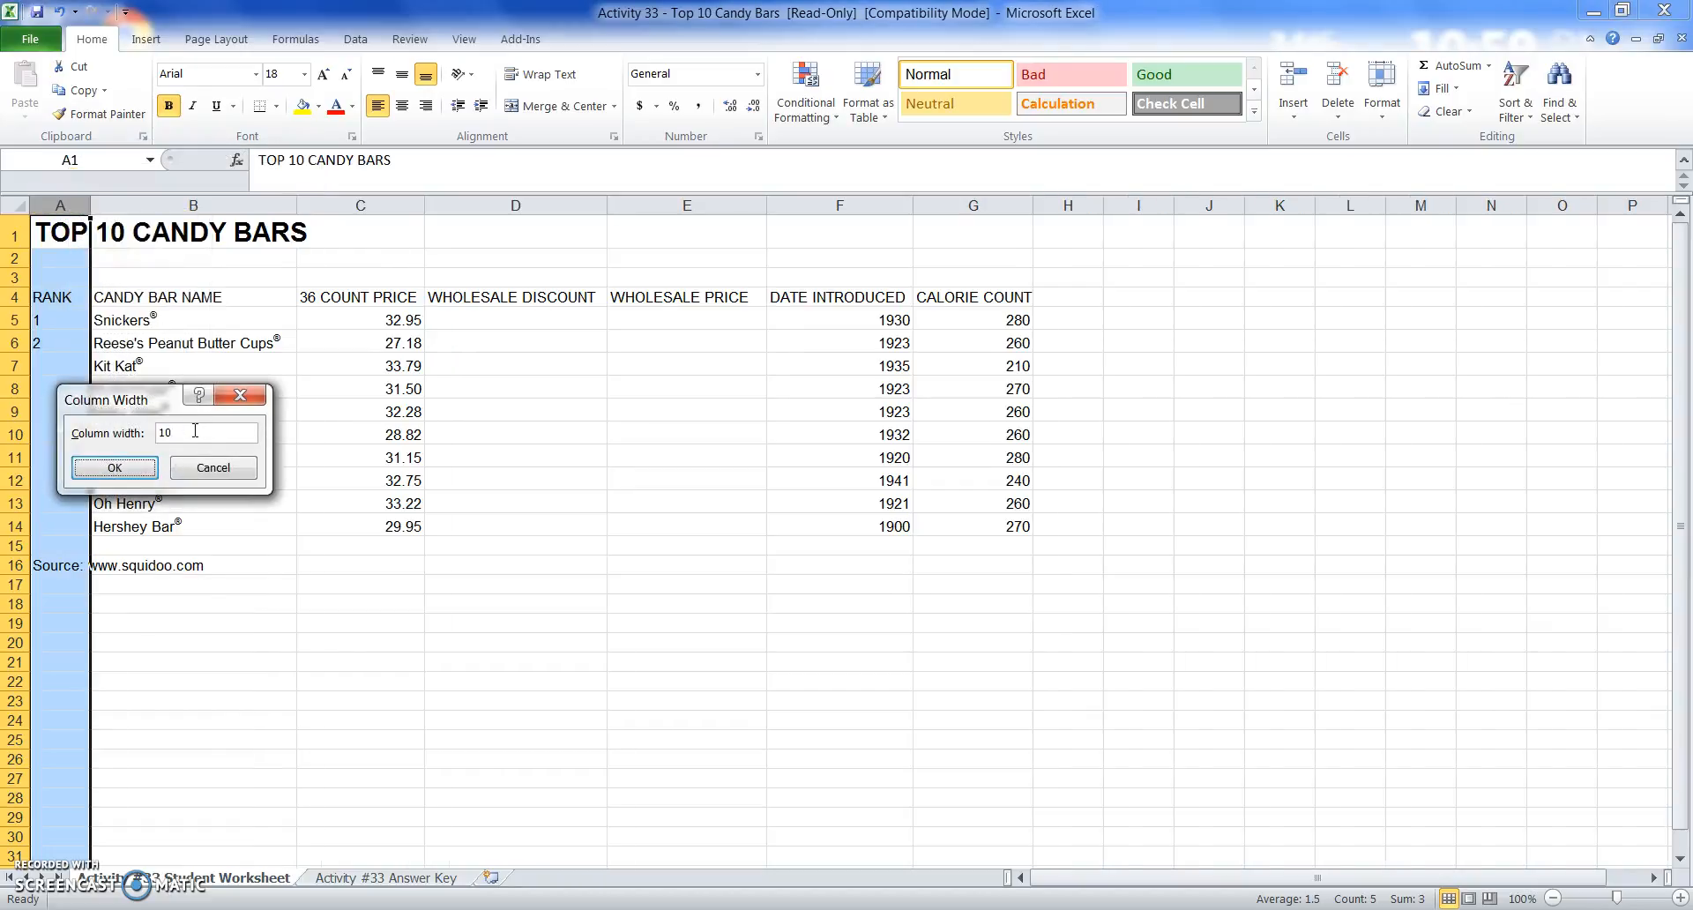
pyautogui.press('Return')
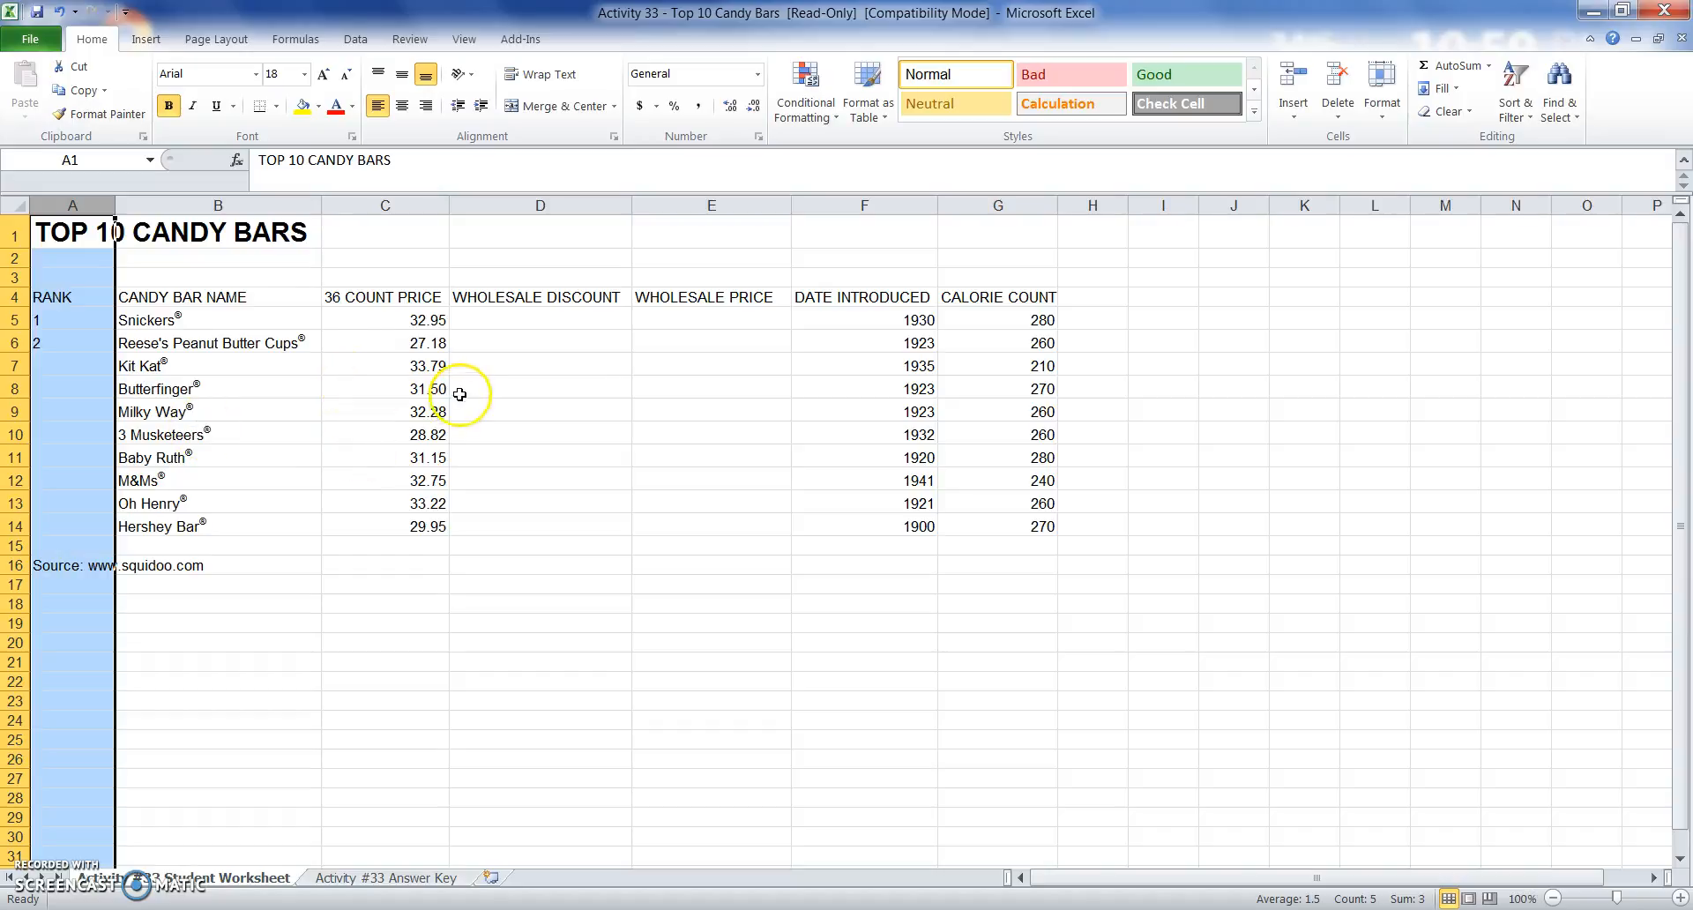
pyautogui.moveTo(68, 328); pyautogui.dragTo(59, 527)
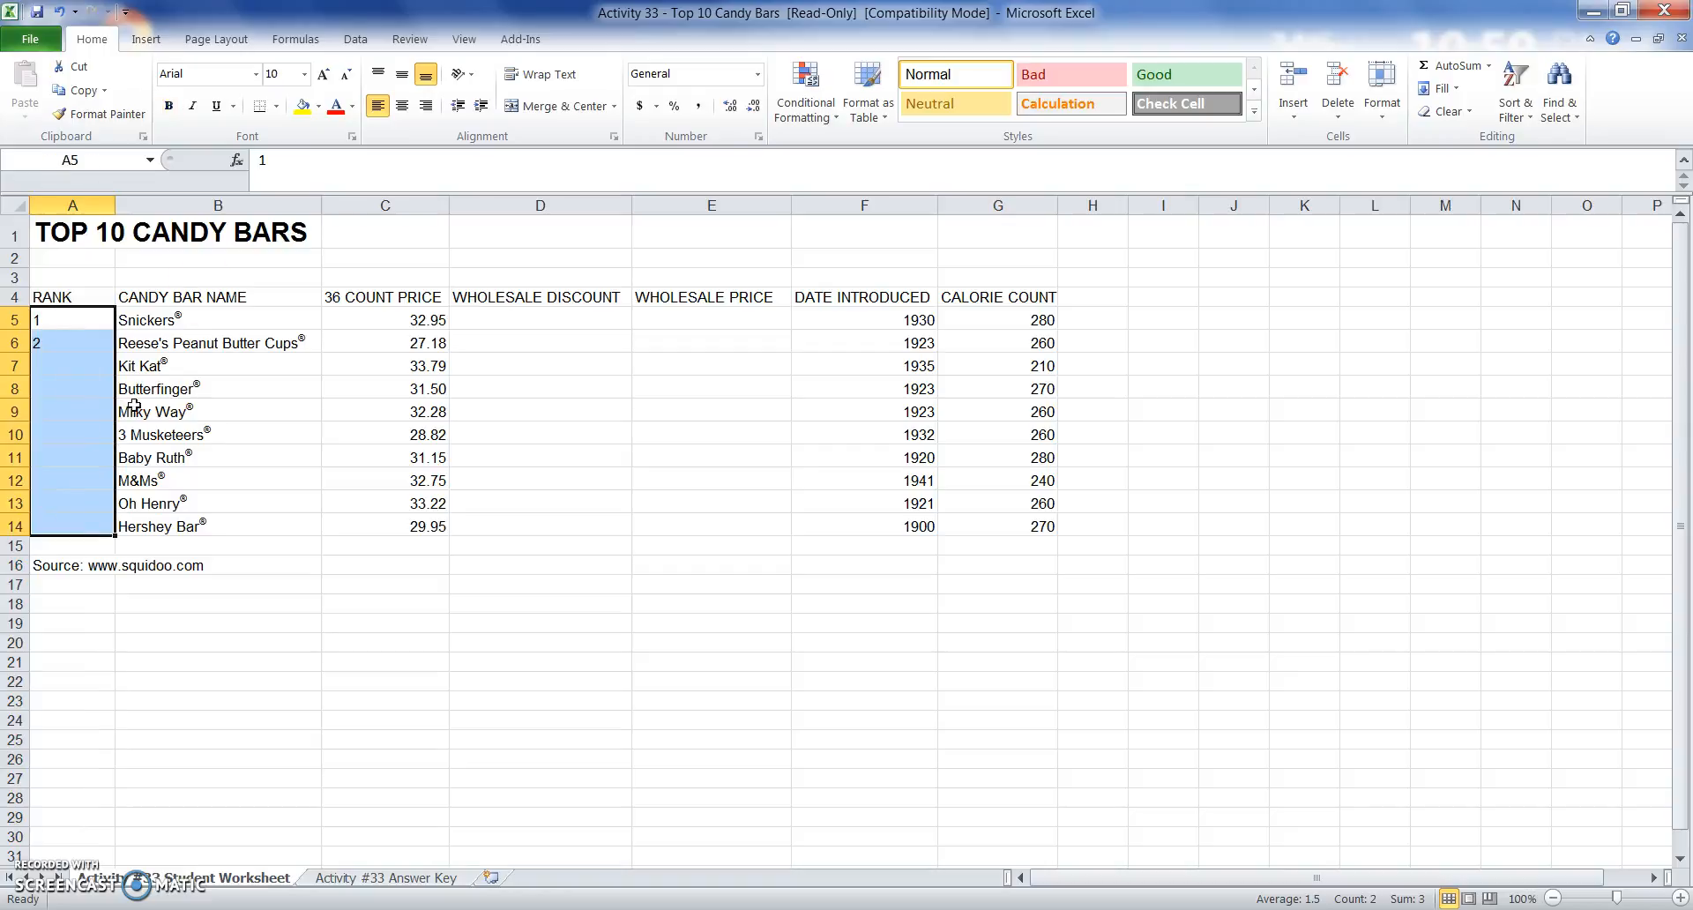
pyautogui.click(402, 106)
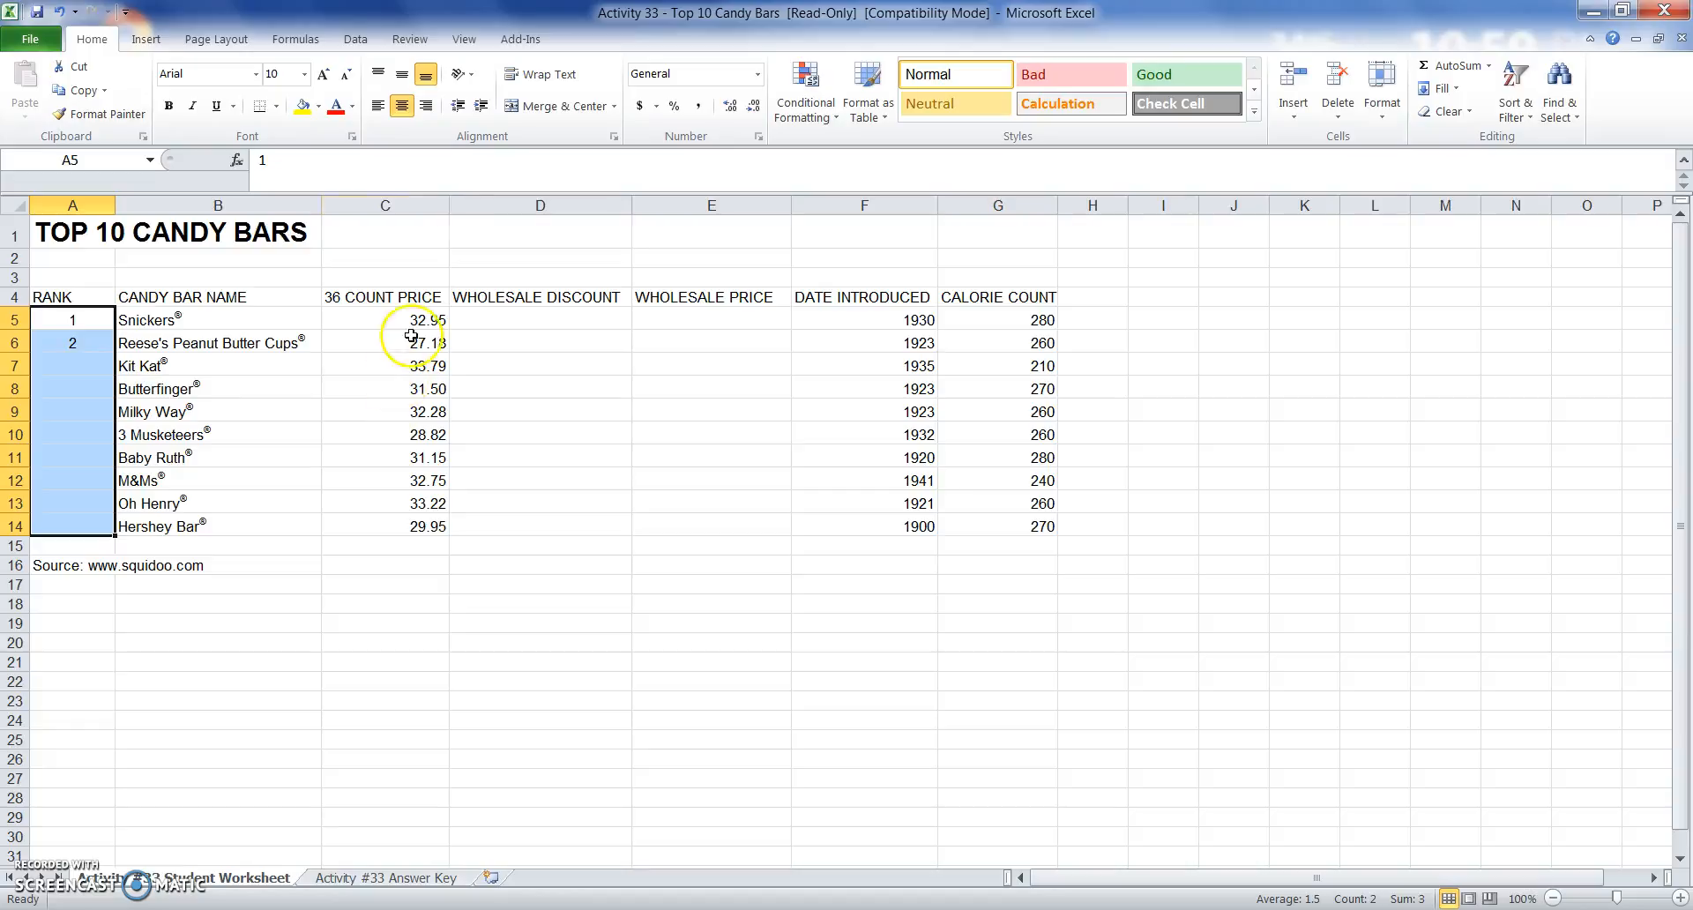
# Set the width of column B, which holds the candy bar names, to 25.
pyautogui.click(273, 205)
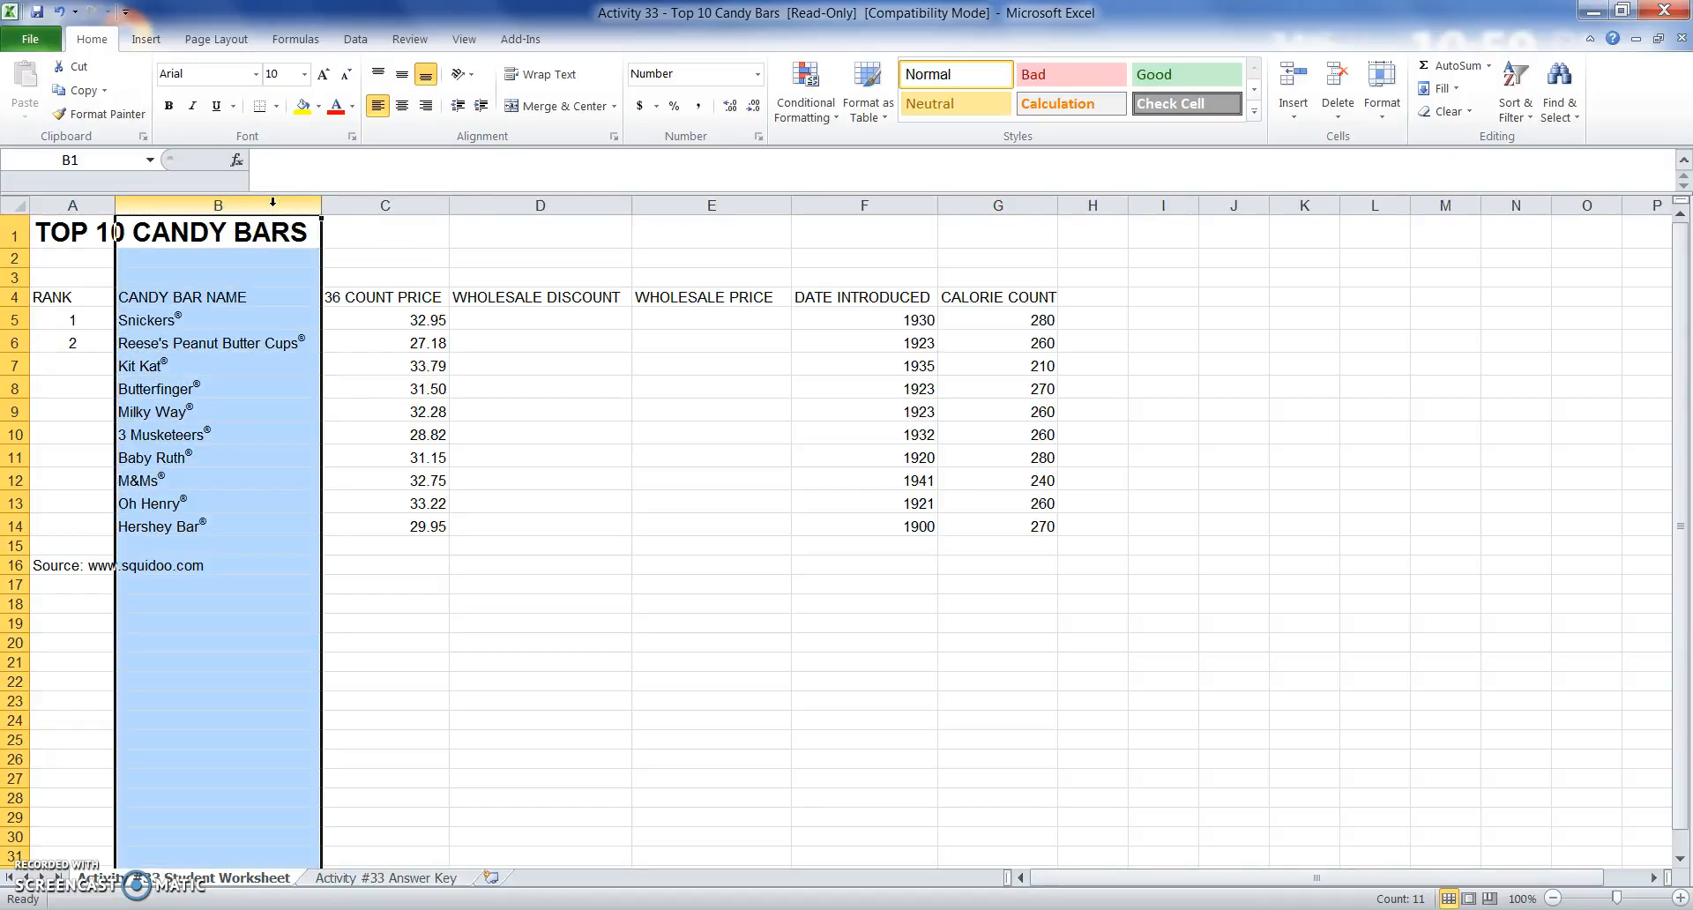
pyautogui.rightClick(273, 203)
pyautogui.click(345, 449)
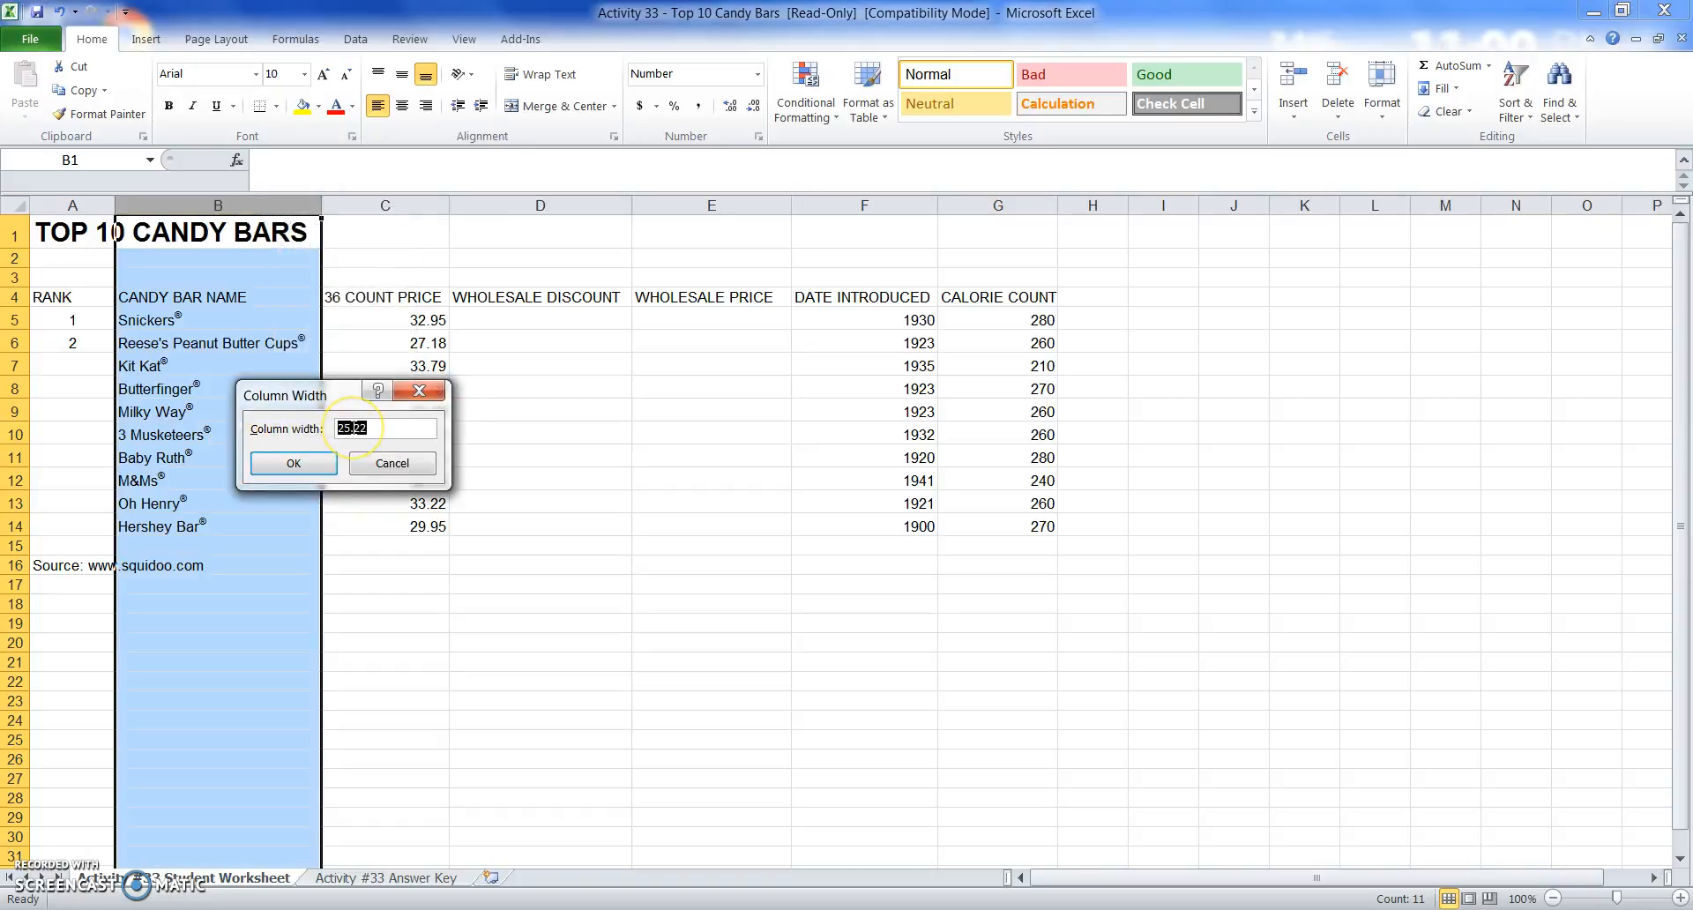
pyautogui.write('25')
pyautogui.press('Return')
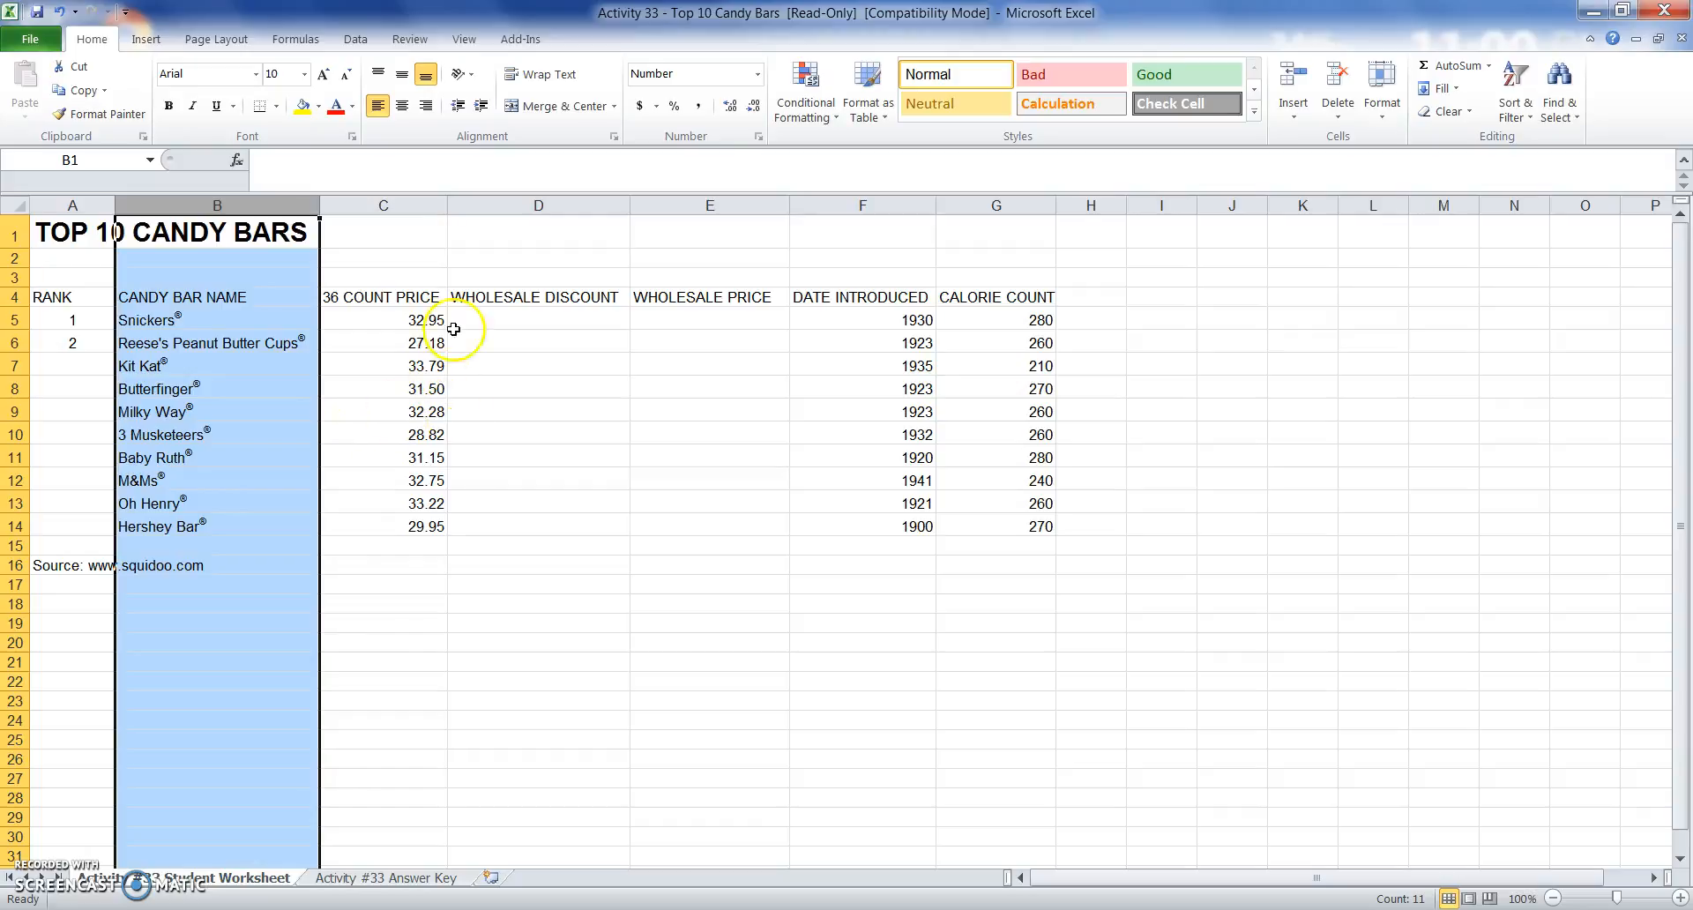
# Set the width of columns C through G to 22 and center their contents.
pyautogui.moveTo(388, 205); pyautogui.dragTo(994, 196)
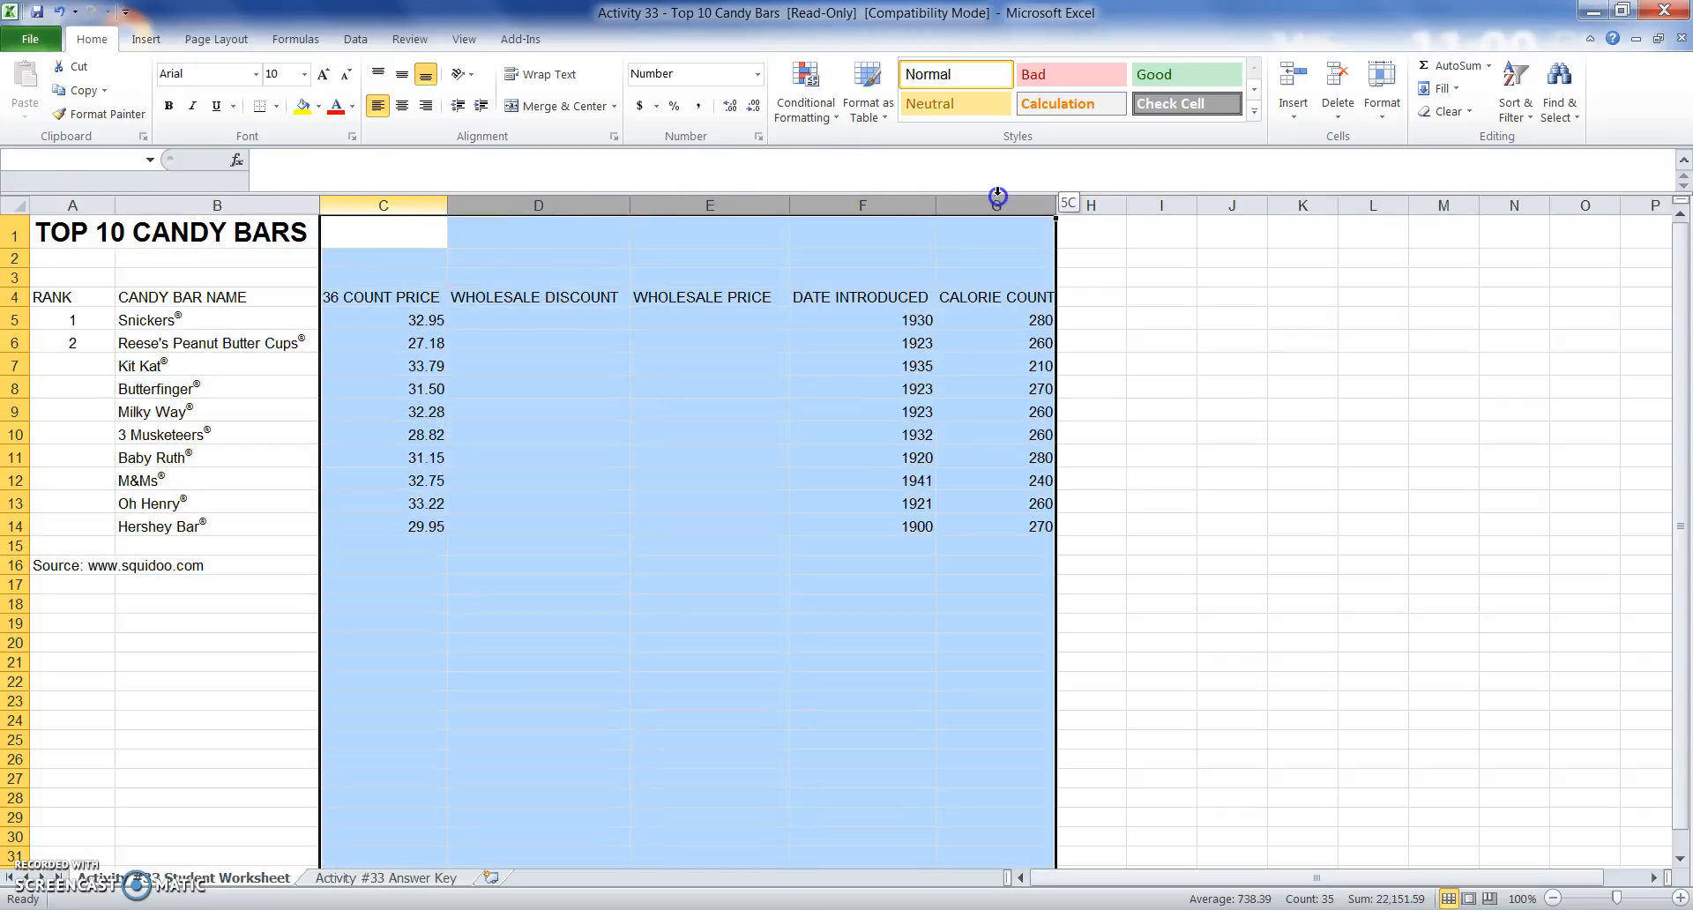
pyautogui.rightClick(710, 208)
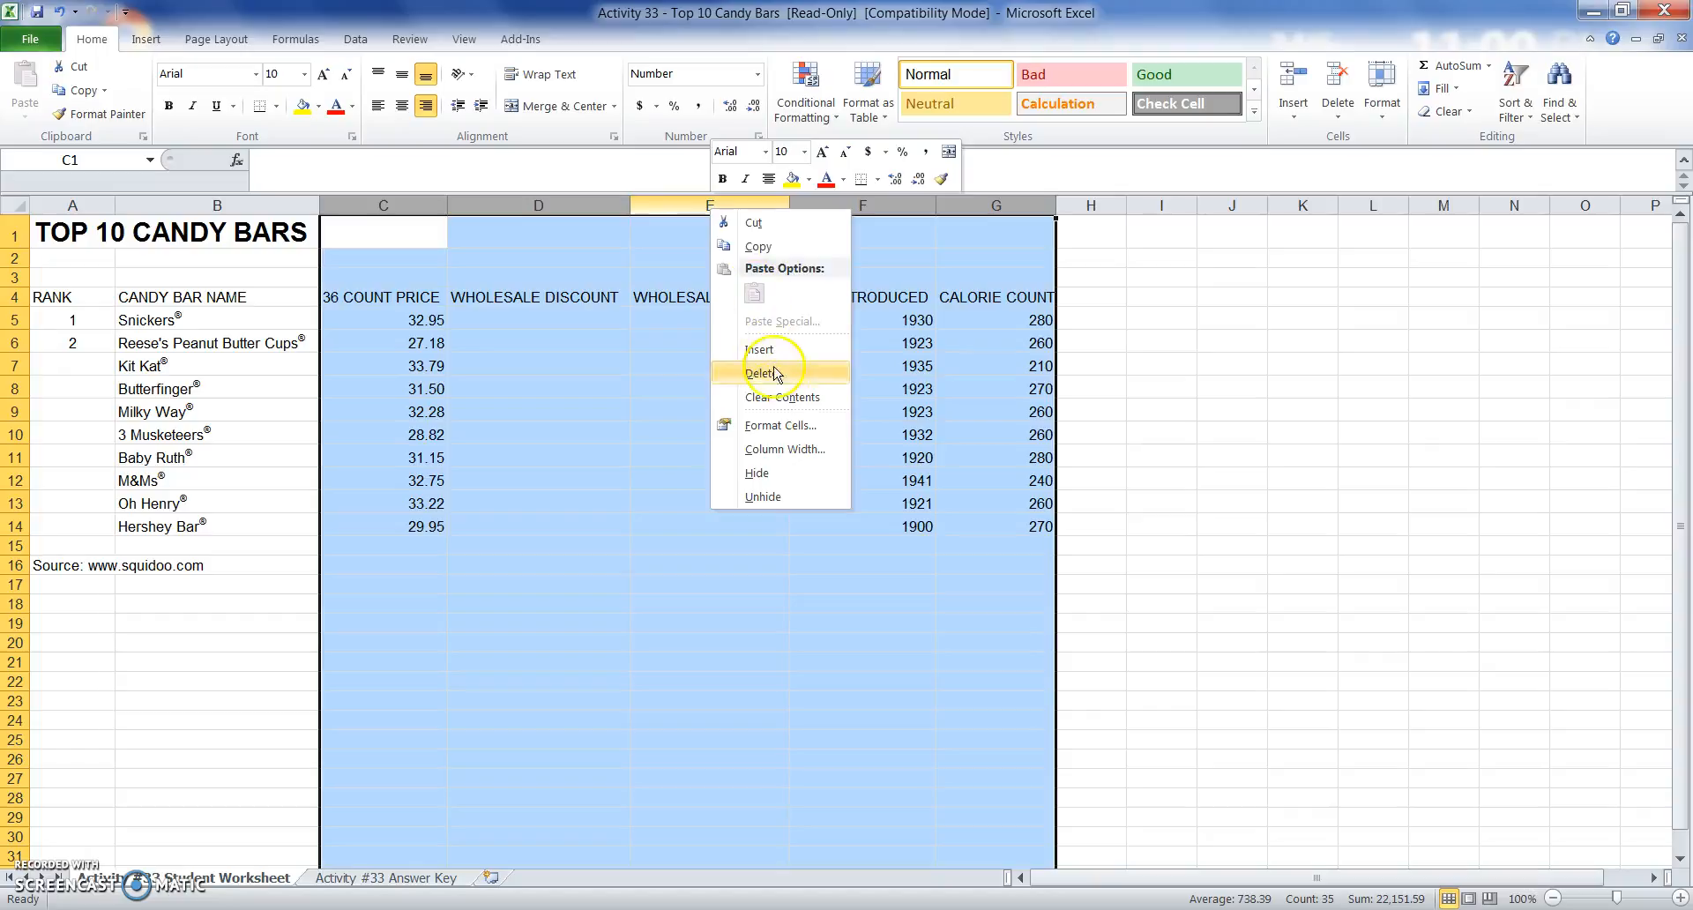
pyautogui.click(776, 450)
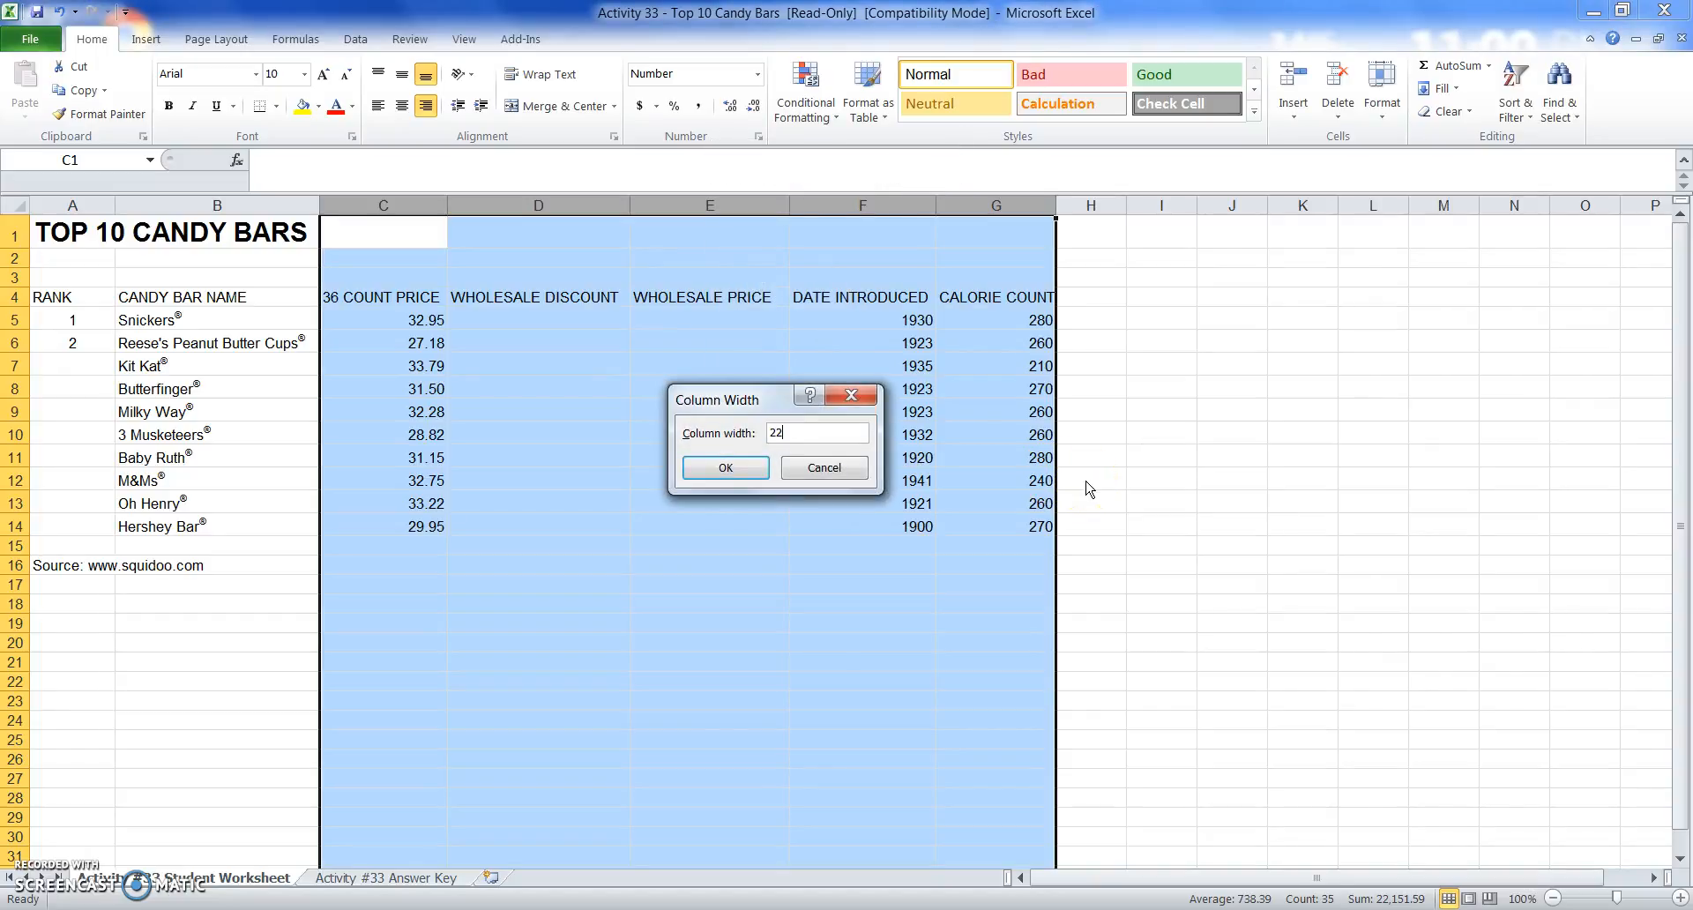
pyautogui.write('22')
pyautogui.press('Return')
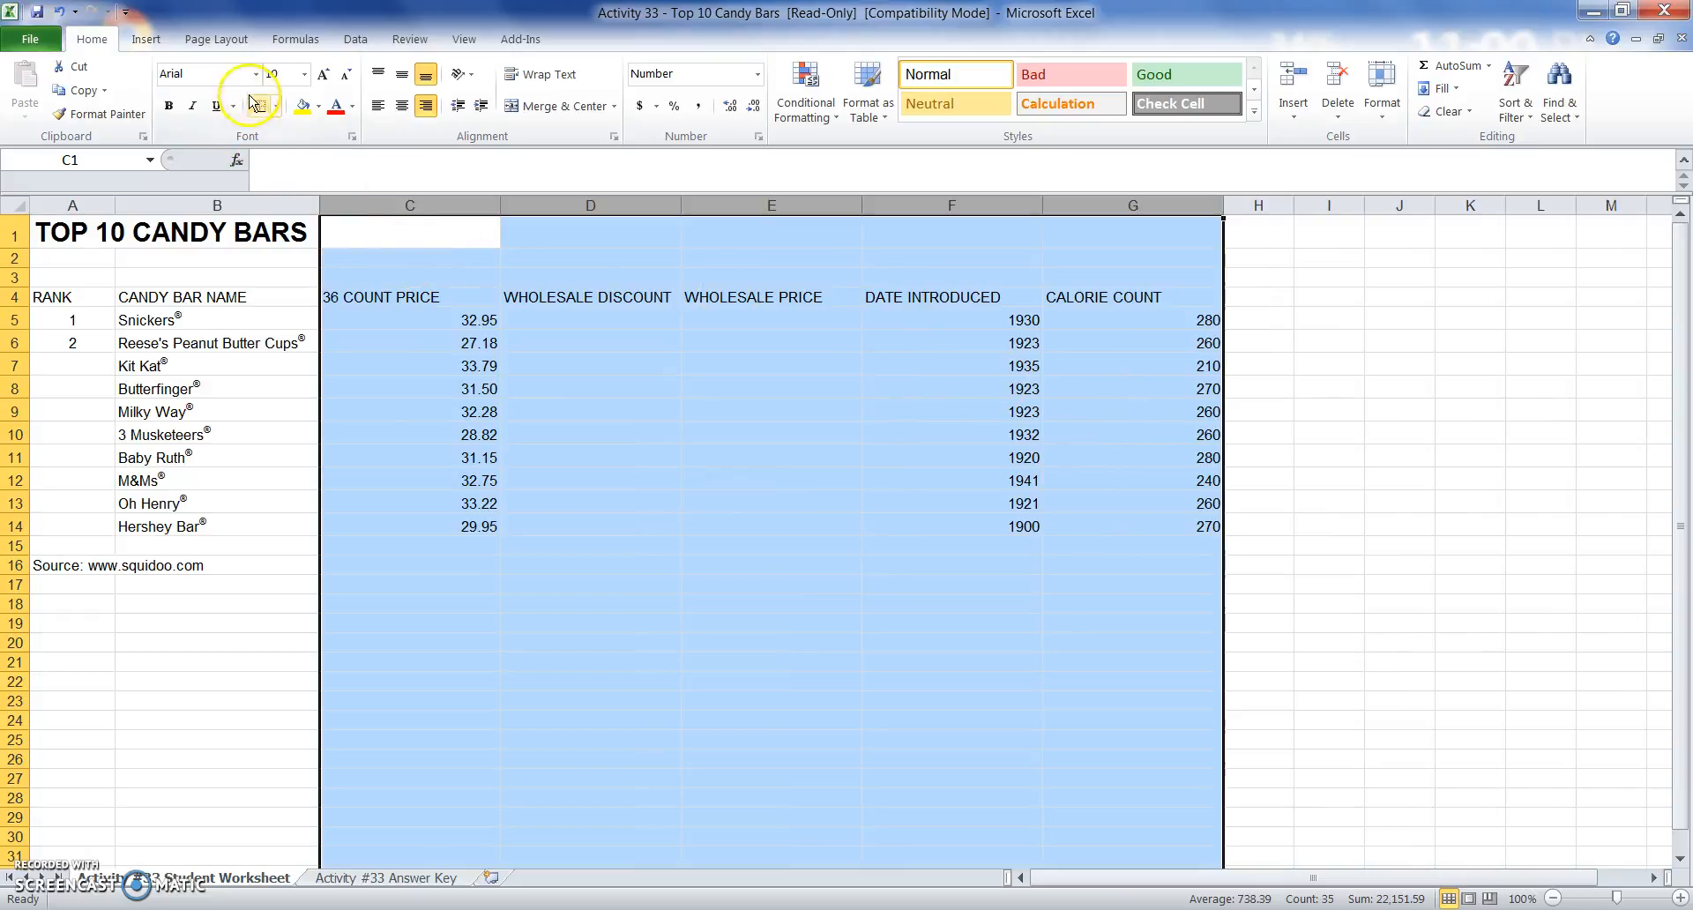
pyautogui.click(405, 107)
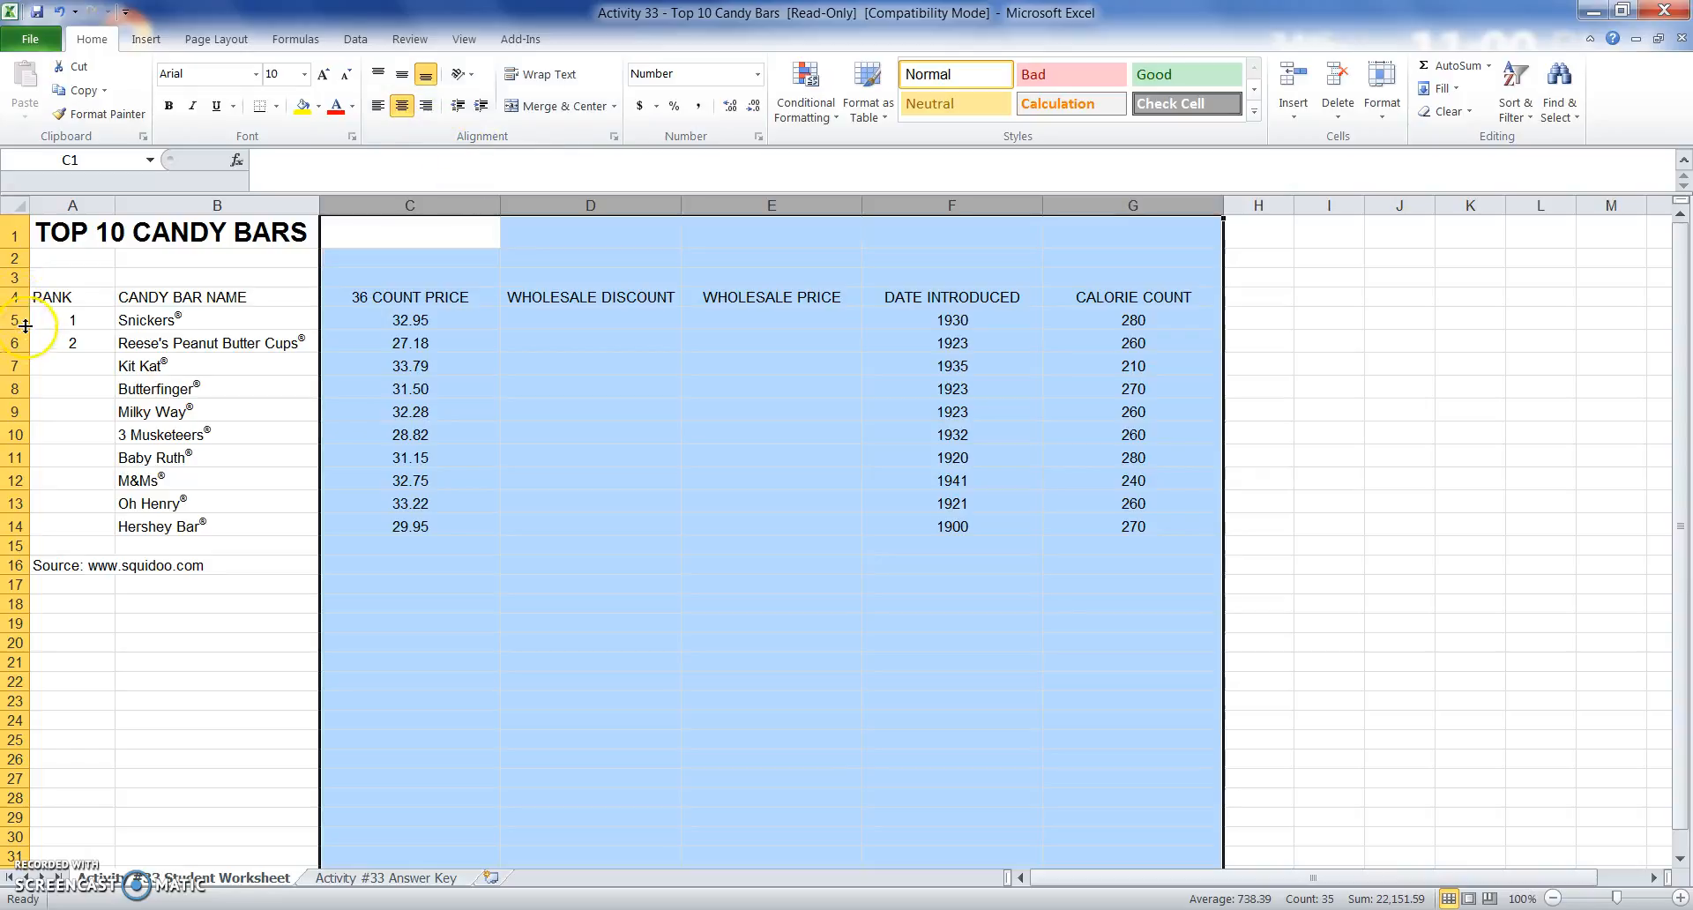
# Center, bold and underline the column headings in row 4.
pyautogui.click(15, 296)
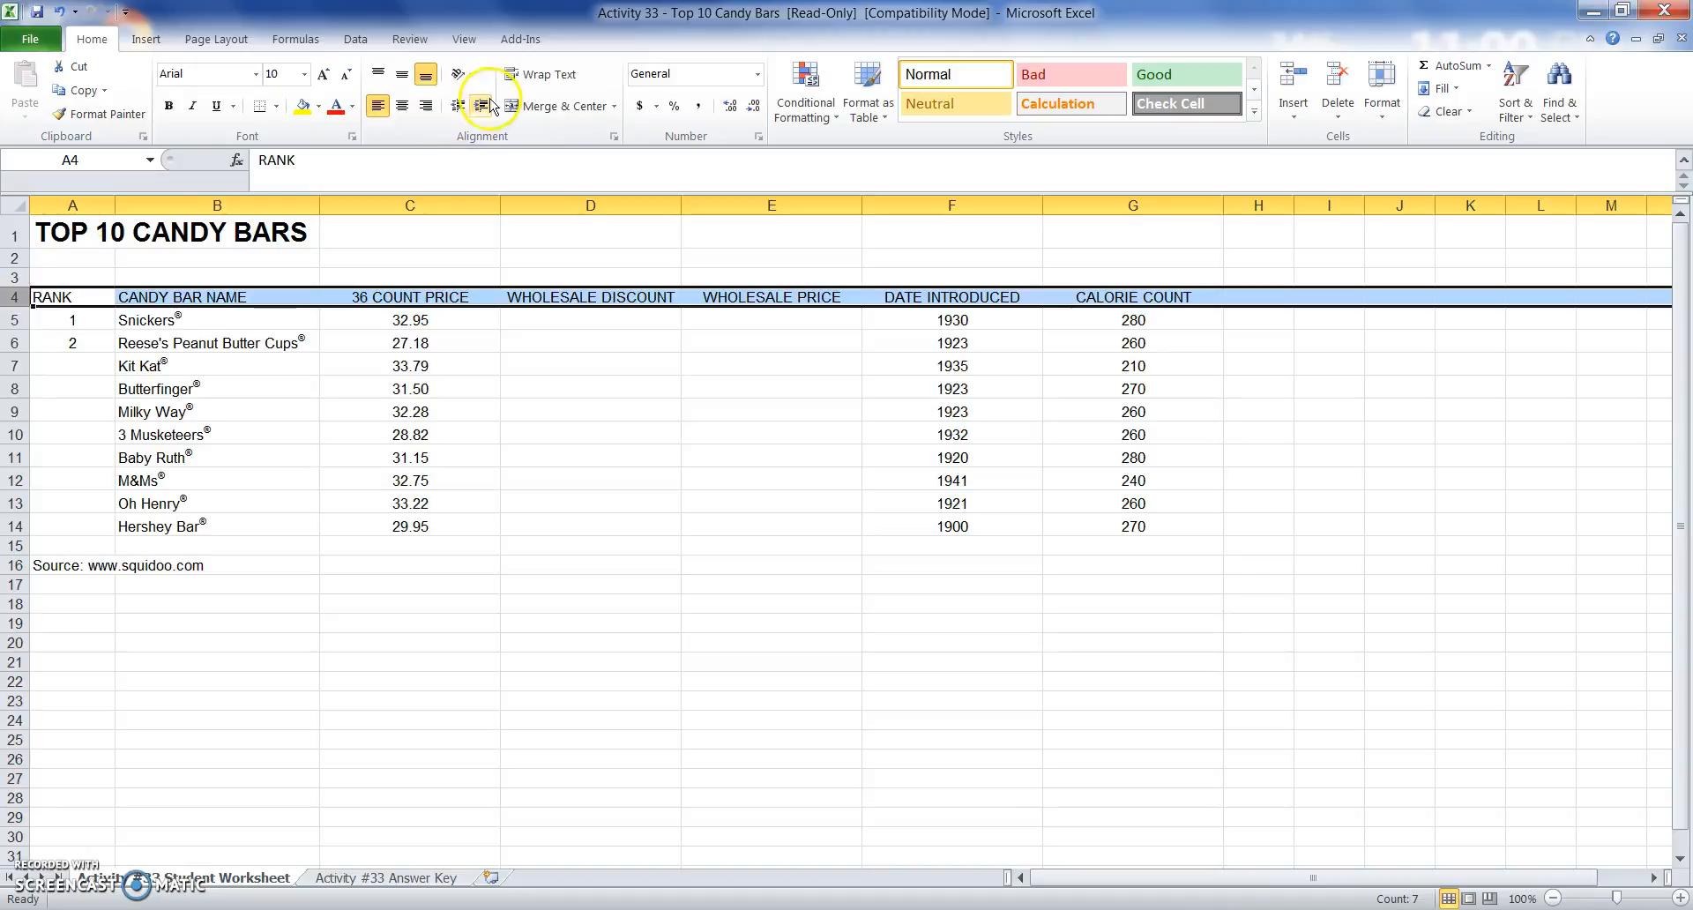
pyautogui.click(402, 105)
pyautogui.click(173, 109)
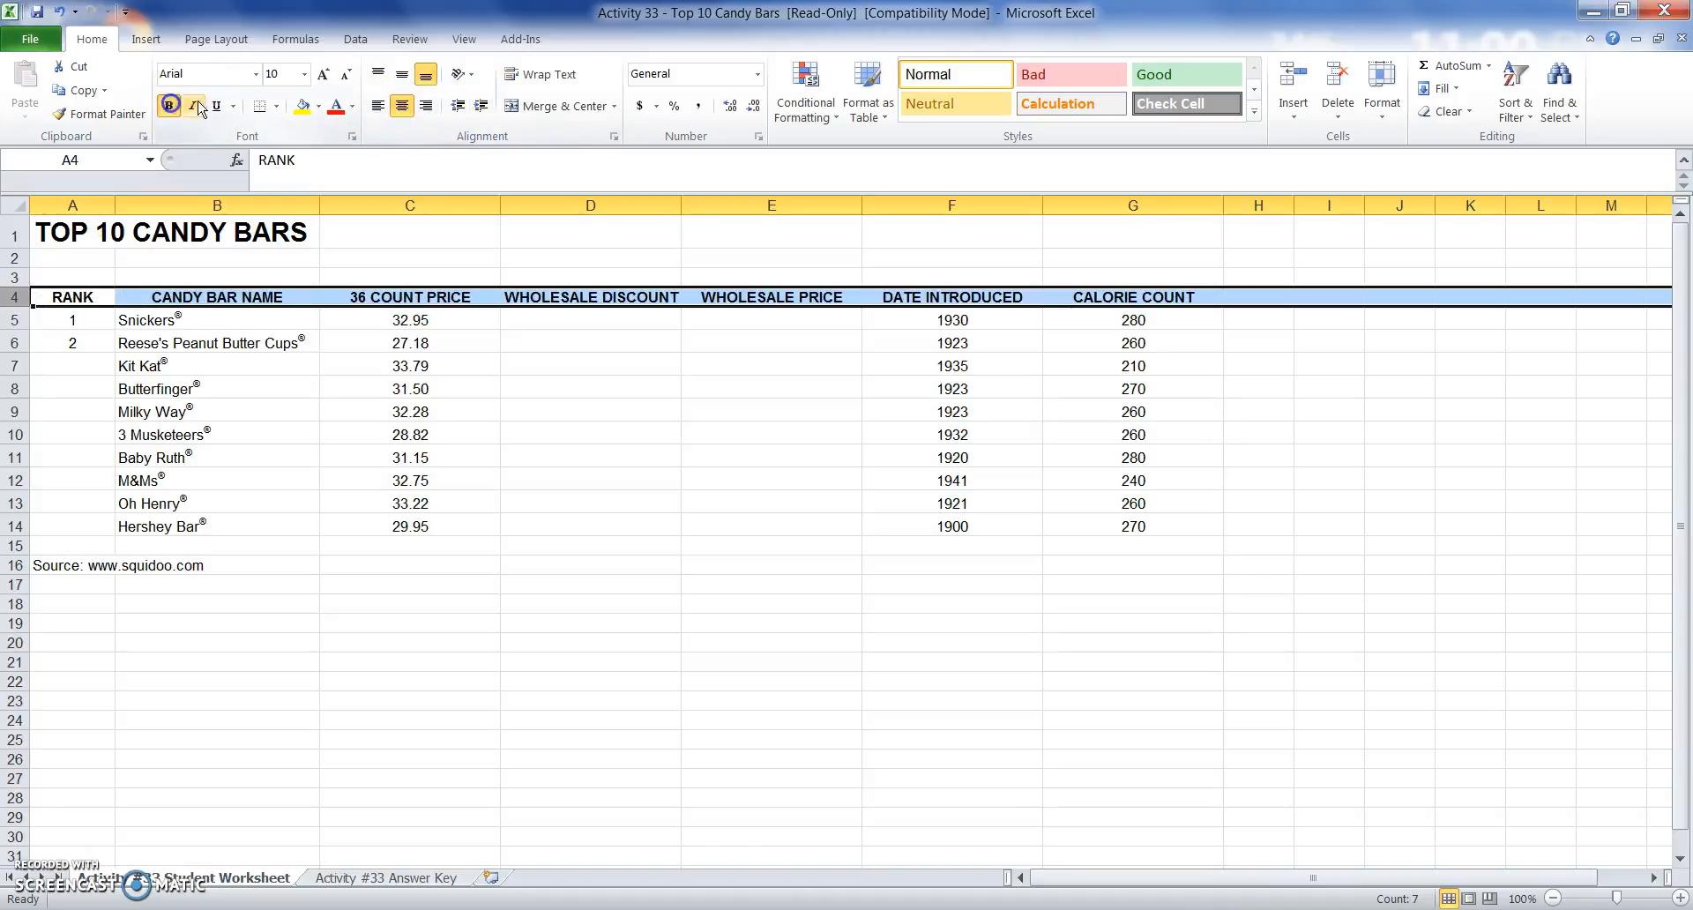
pyautogui.click(215, 106)
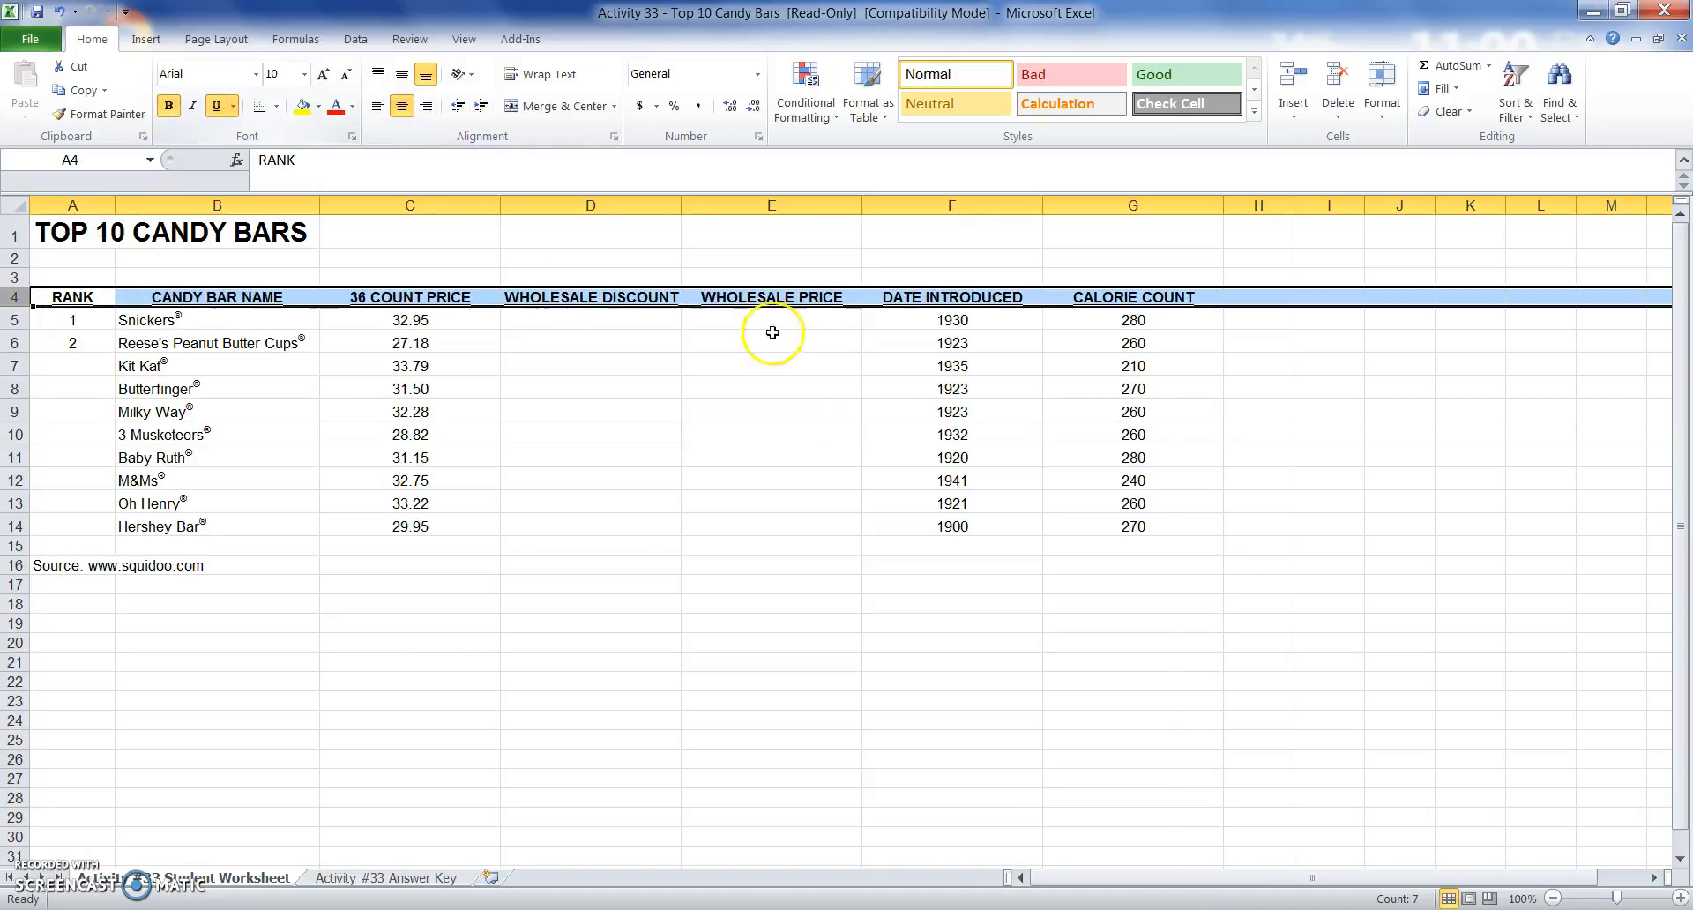
pyautogui.click(819, 424)
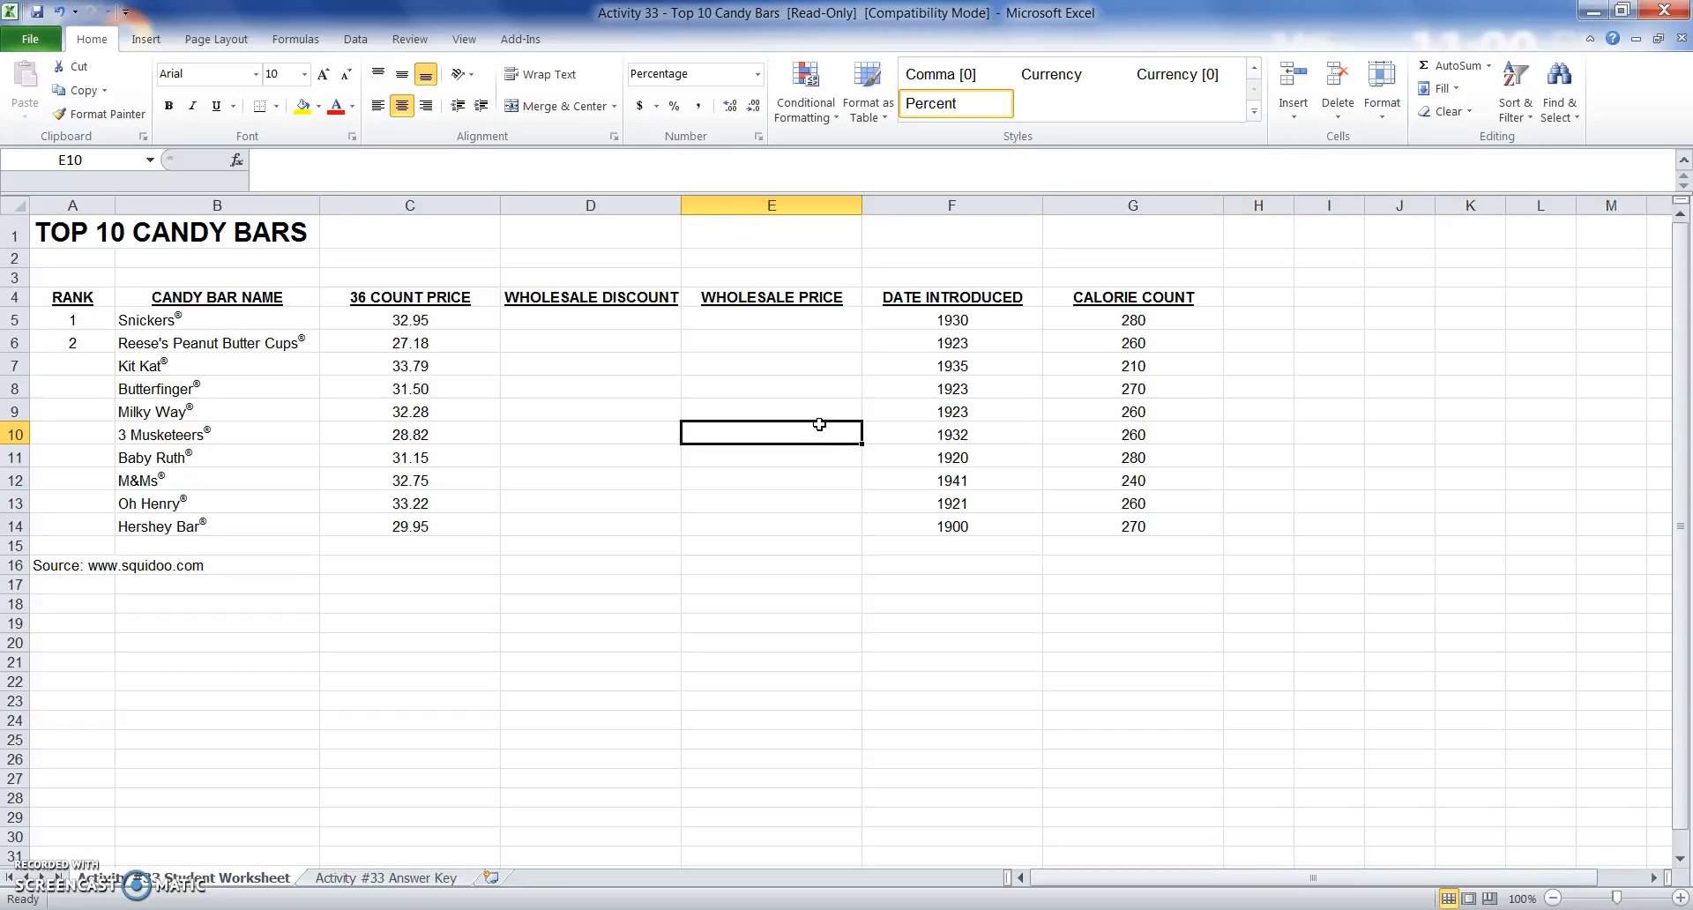
# Format cells C5:E14 as Currency with two decimal places and no currency symbol.
pyautogui.click(449, 326)
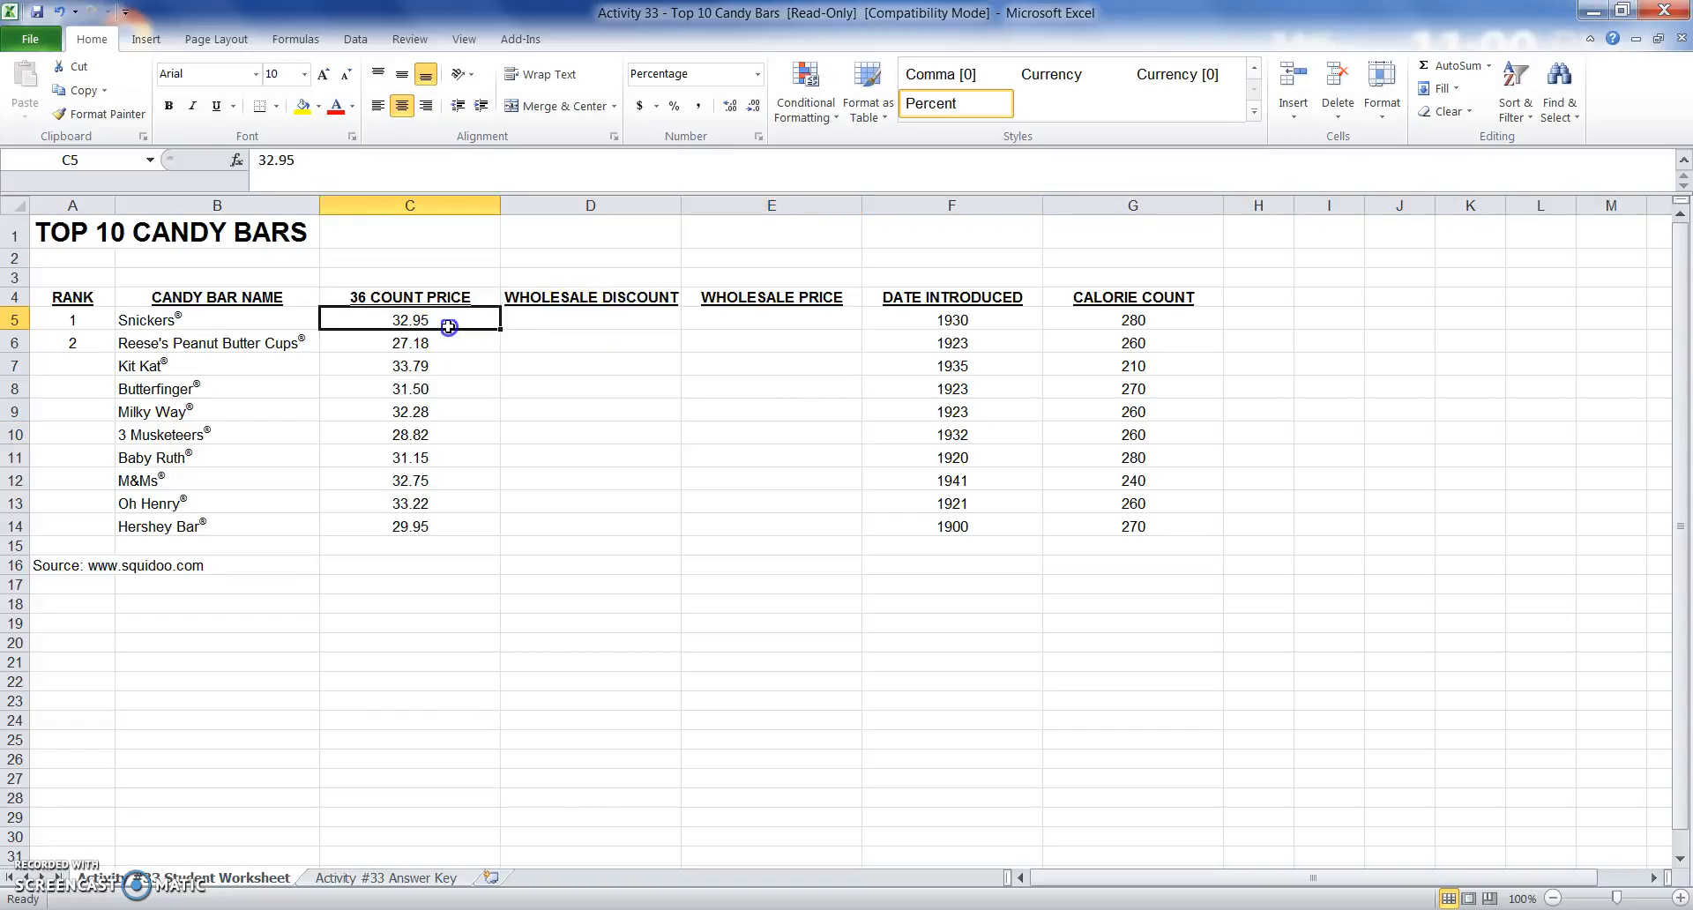
pyautogui.moveTo(449, 327); pyautogui.dragTo(754, 519)
pyautogui.click(1380, 121)
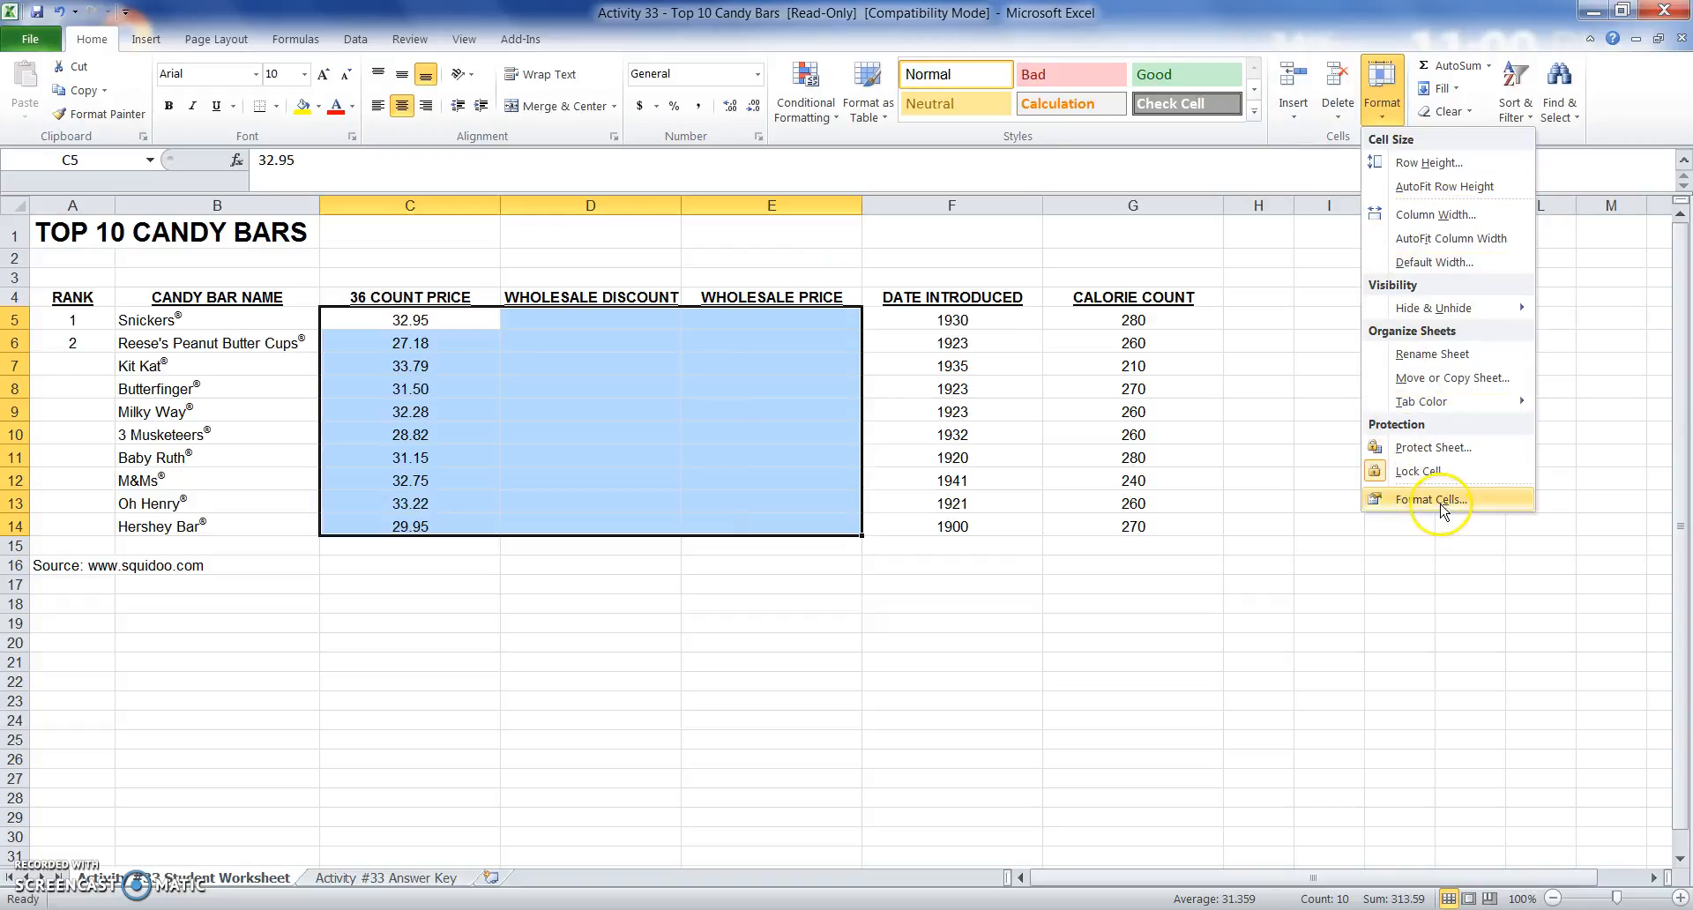
pyautogui.click(1440, 501)
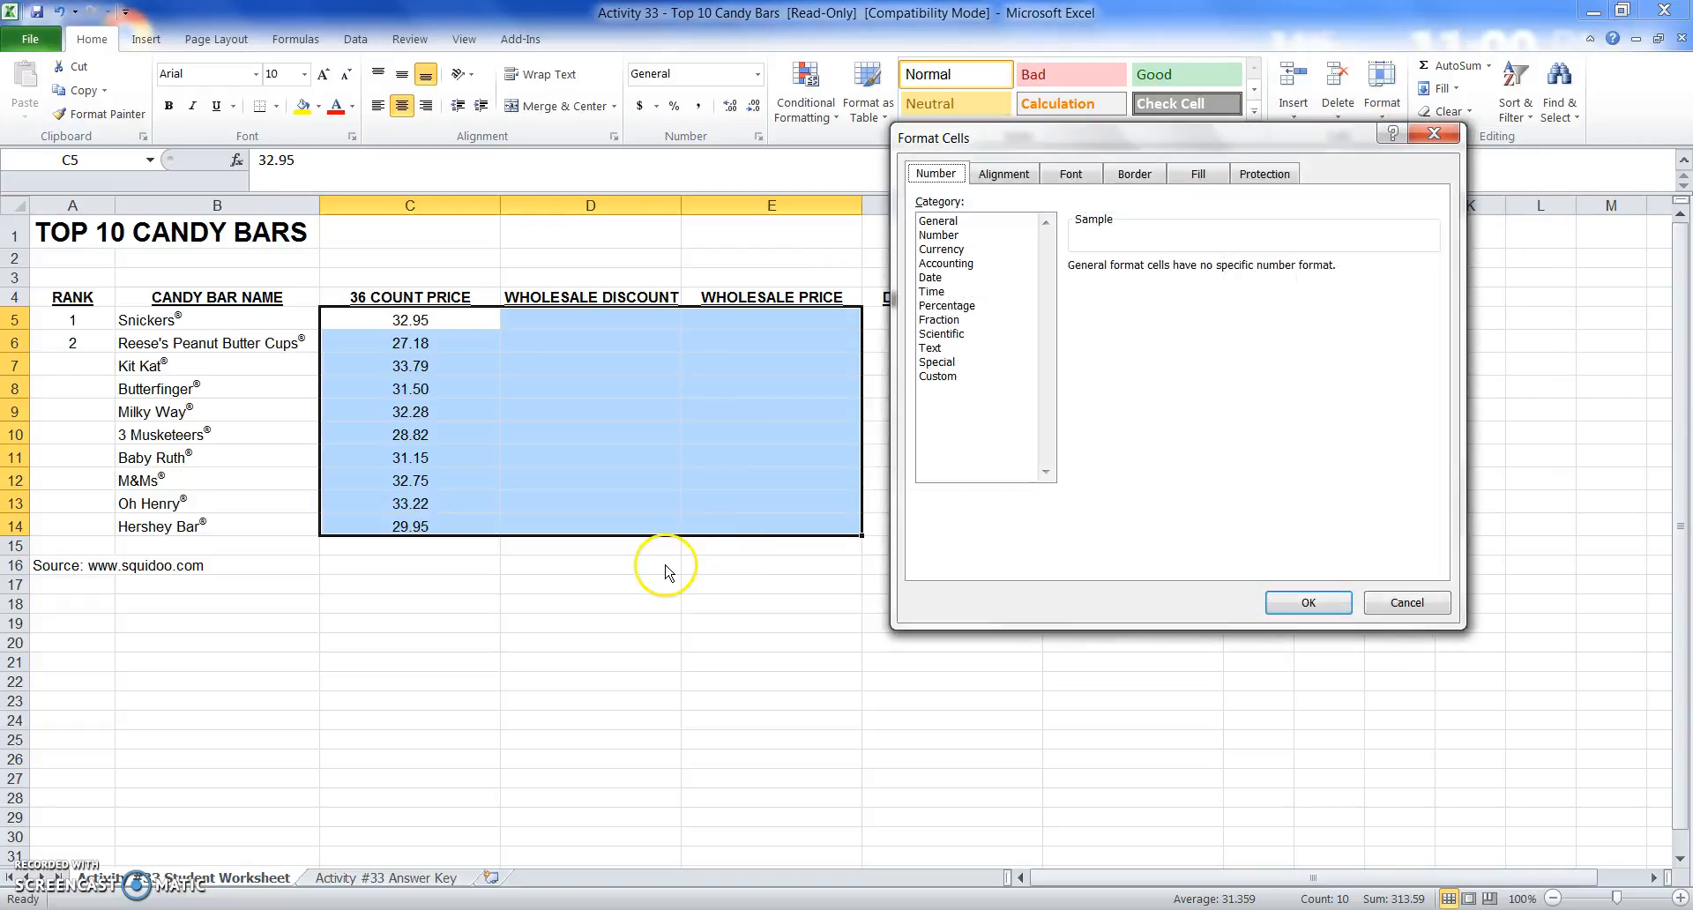
pyautogui.moveTo(1090, 148); pyautogui.dragTo(1054, 159)
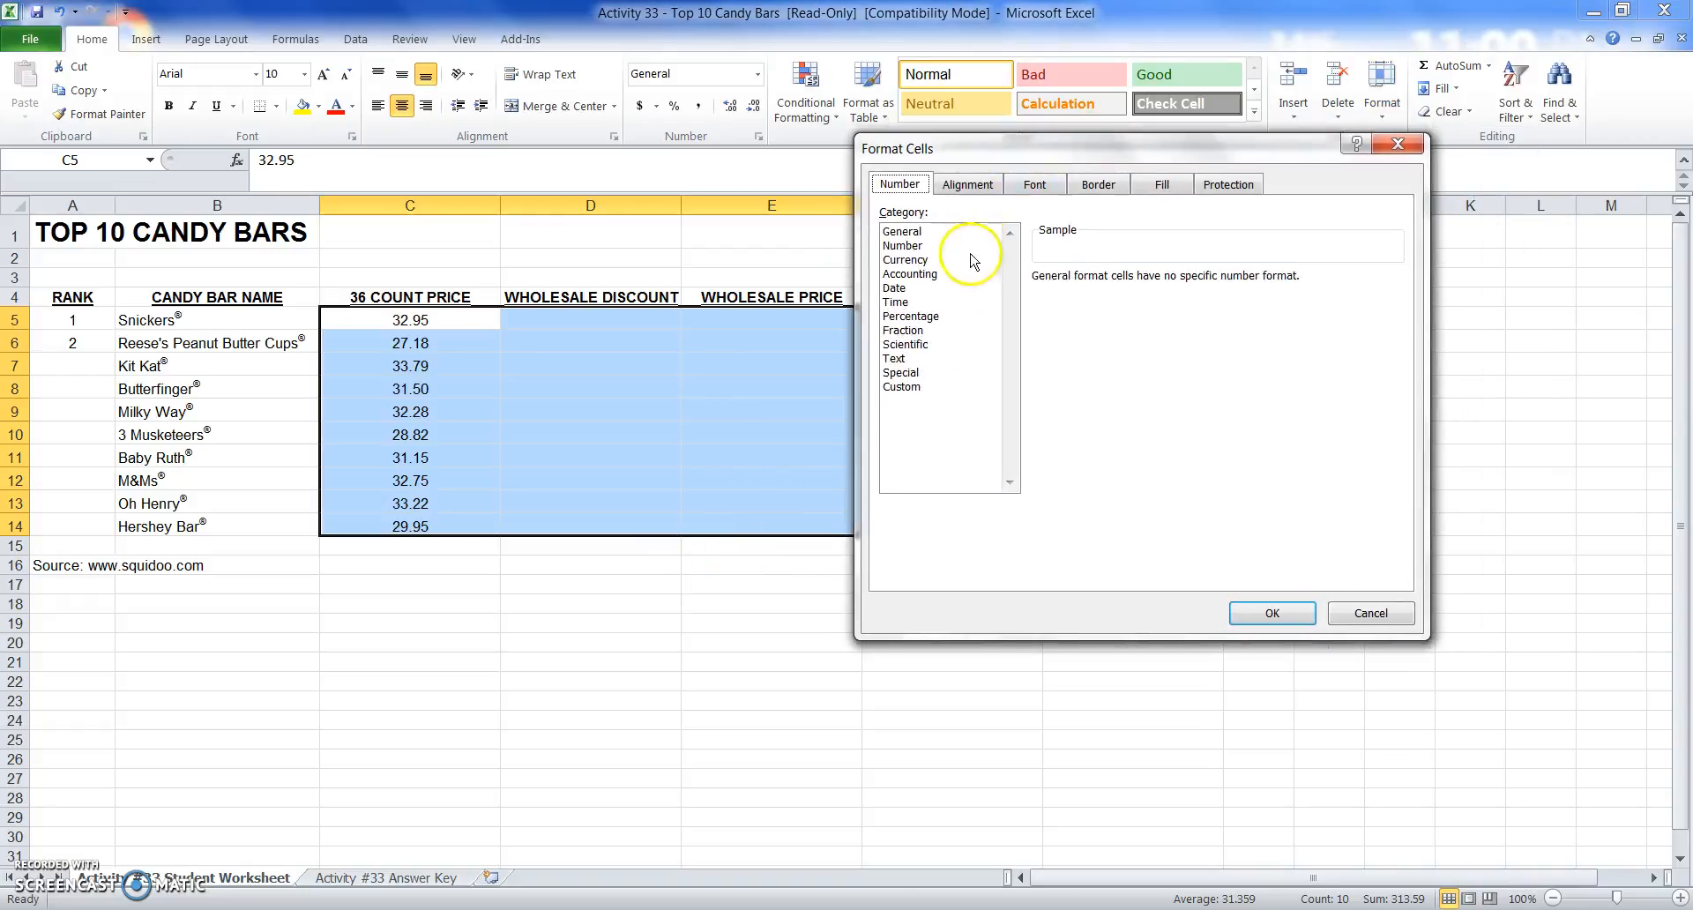
pyautogui.click(1022, 255)
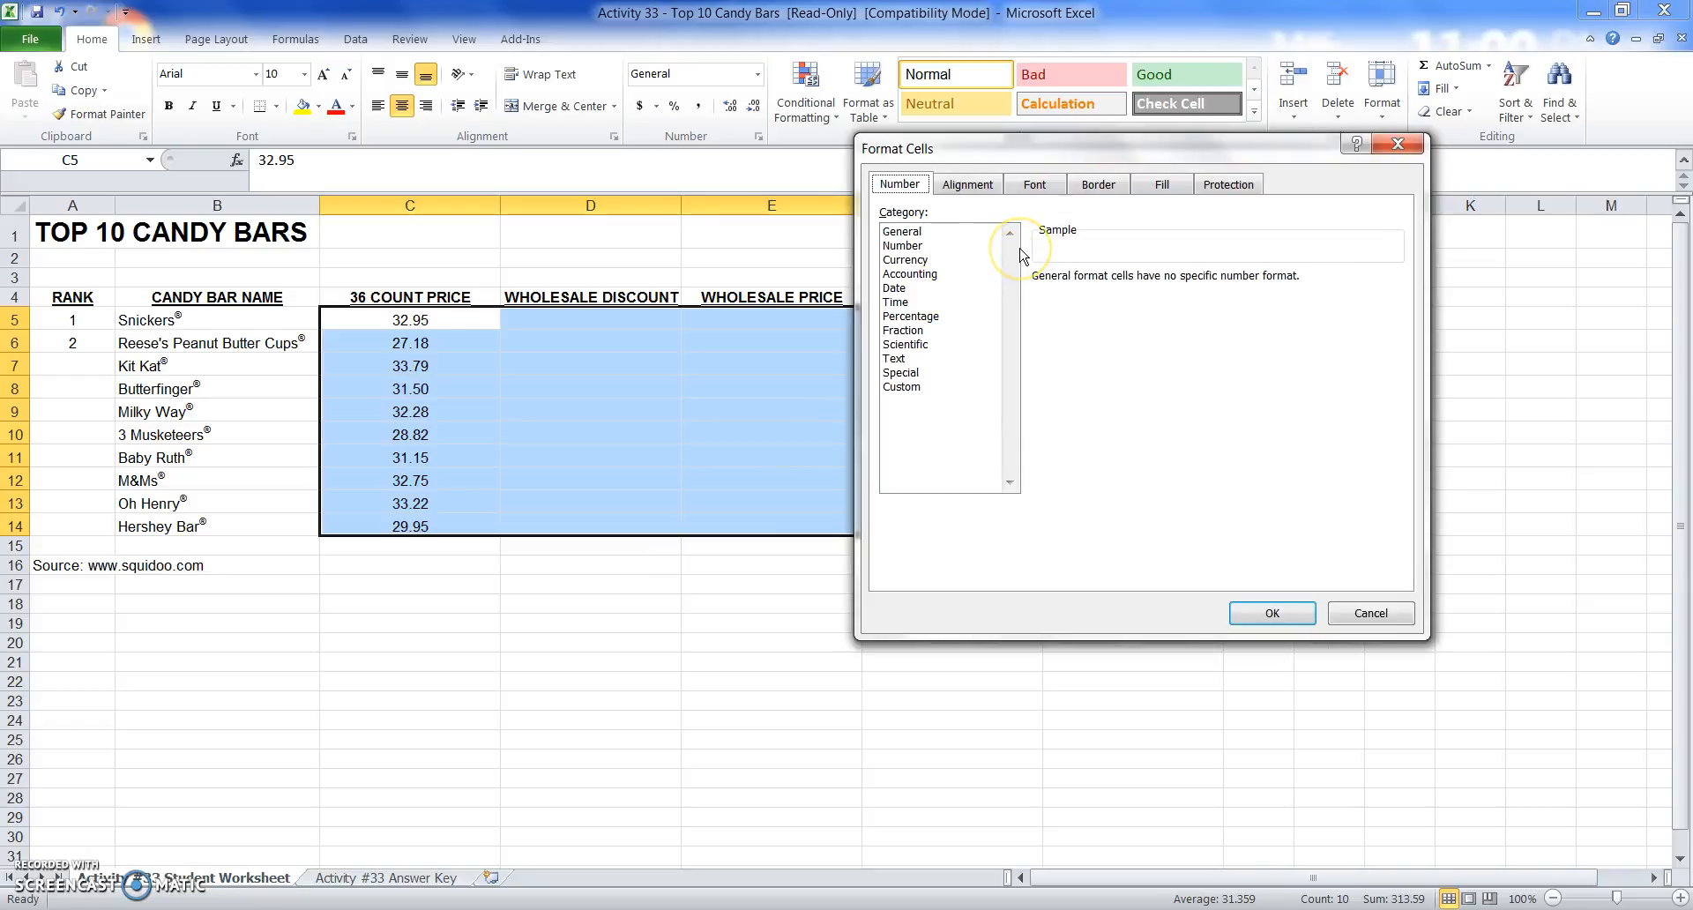
pyautogui.click(908, 260)
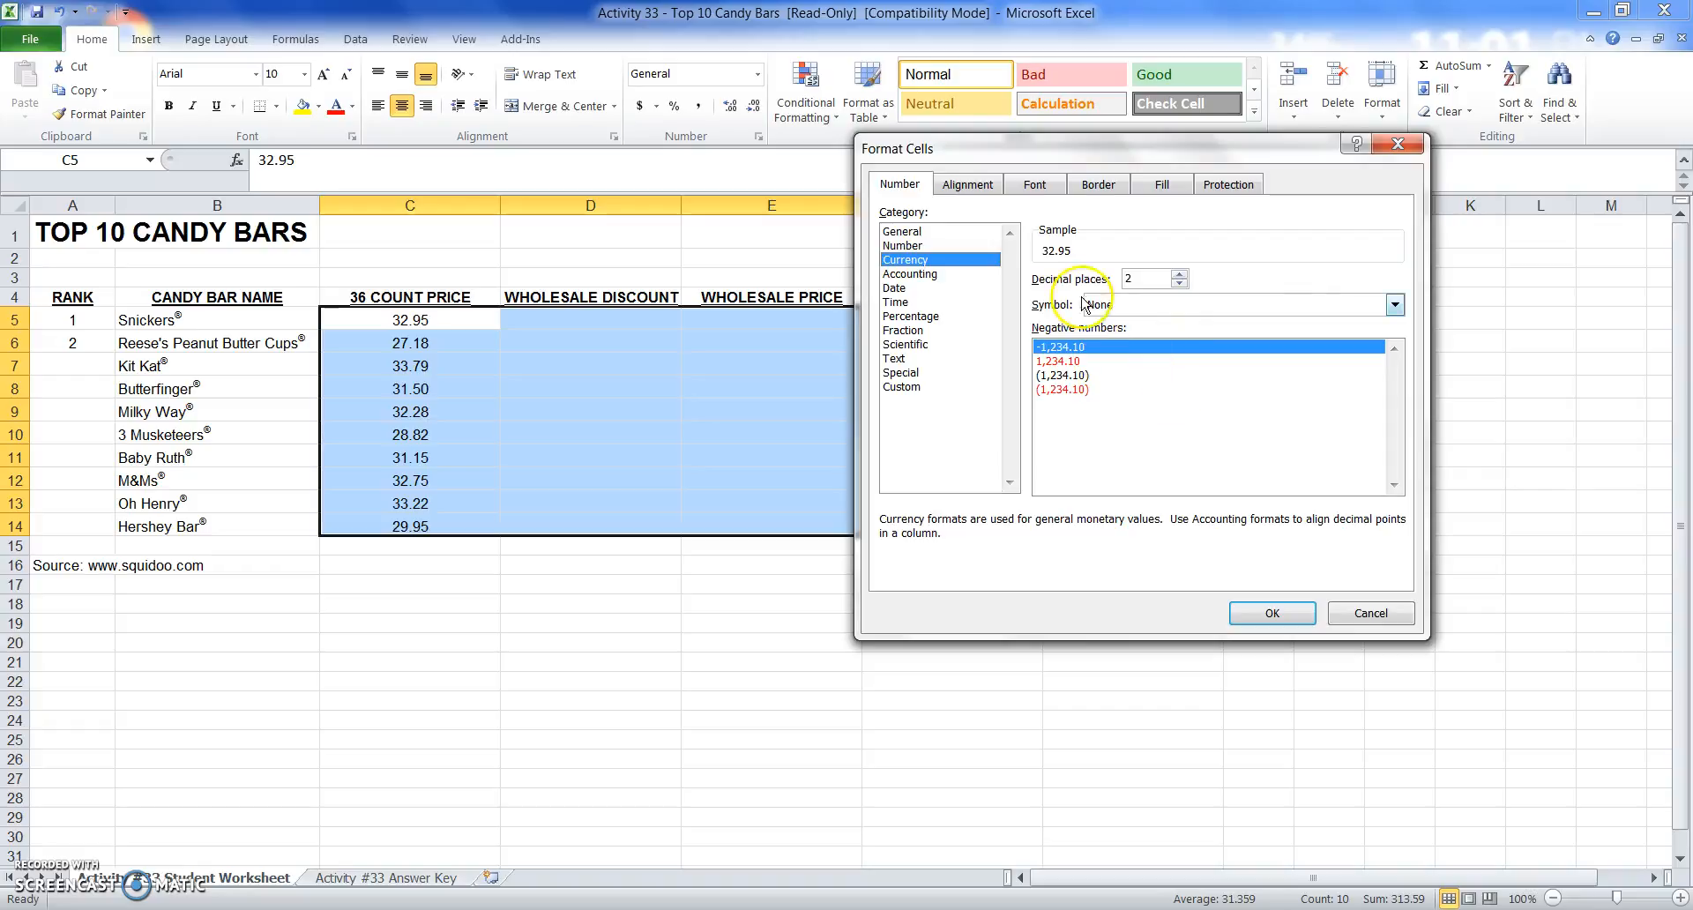
pyautogui.click(1275, 615)
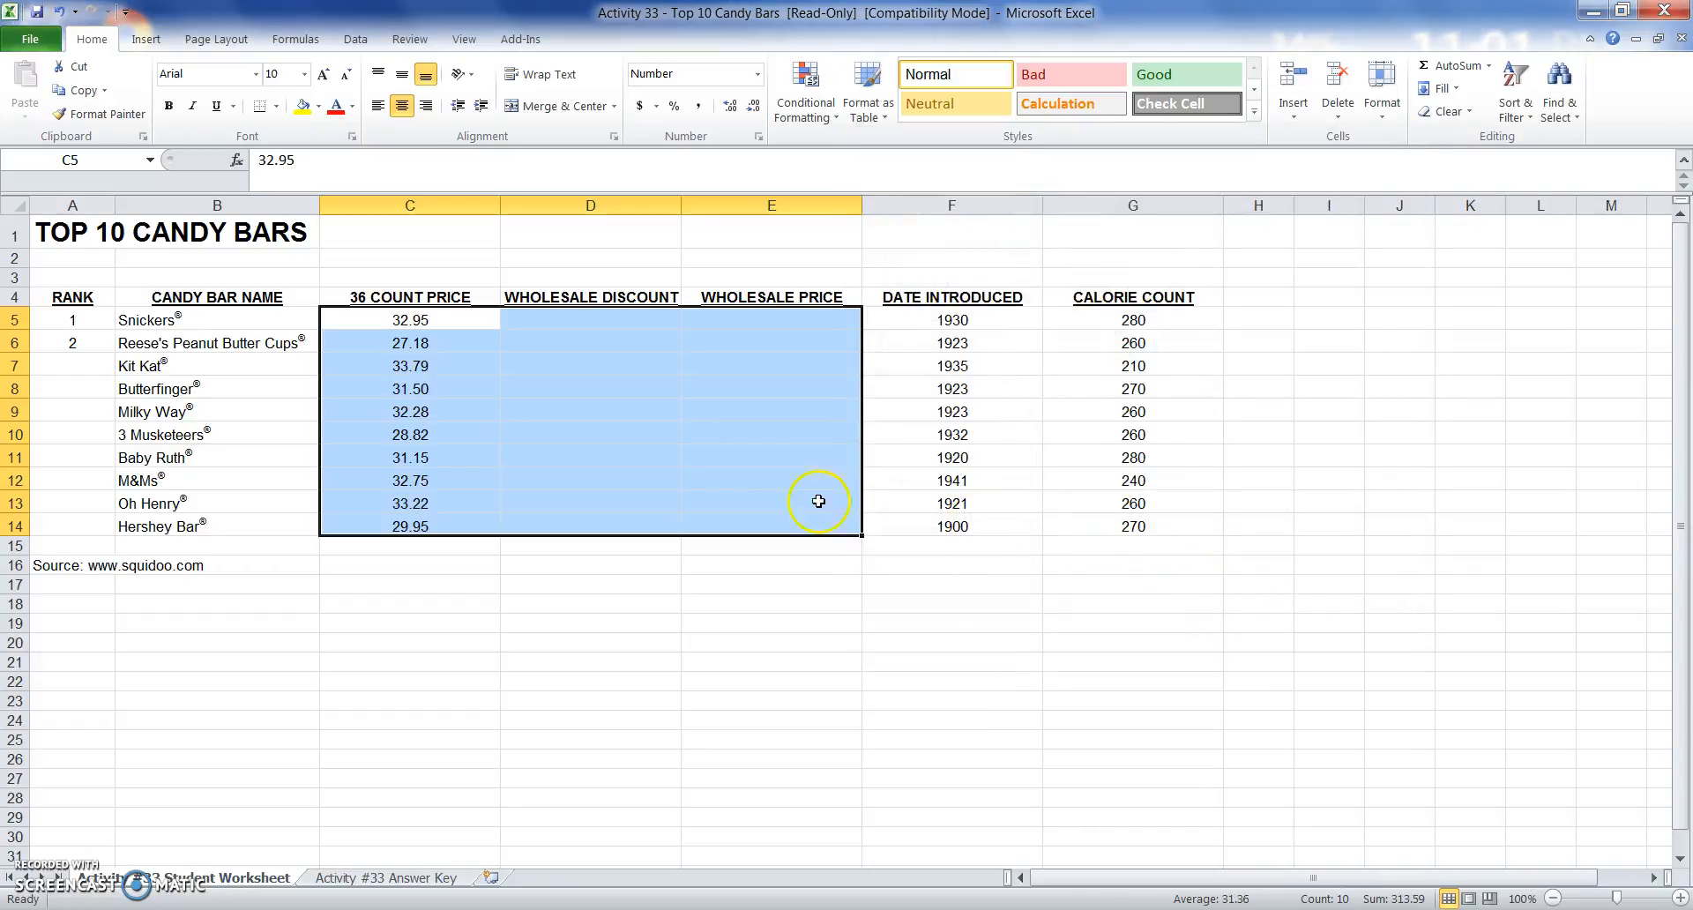
# Format cells C5:E14 as Currency with two decimal places, the $ symbol and the -$1,234.10 style for negative numbers.
pyautogui.click(1381, 88)
pyautogui.click(1466, 500)
pyautogui.click(922, 260)
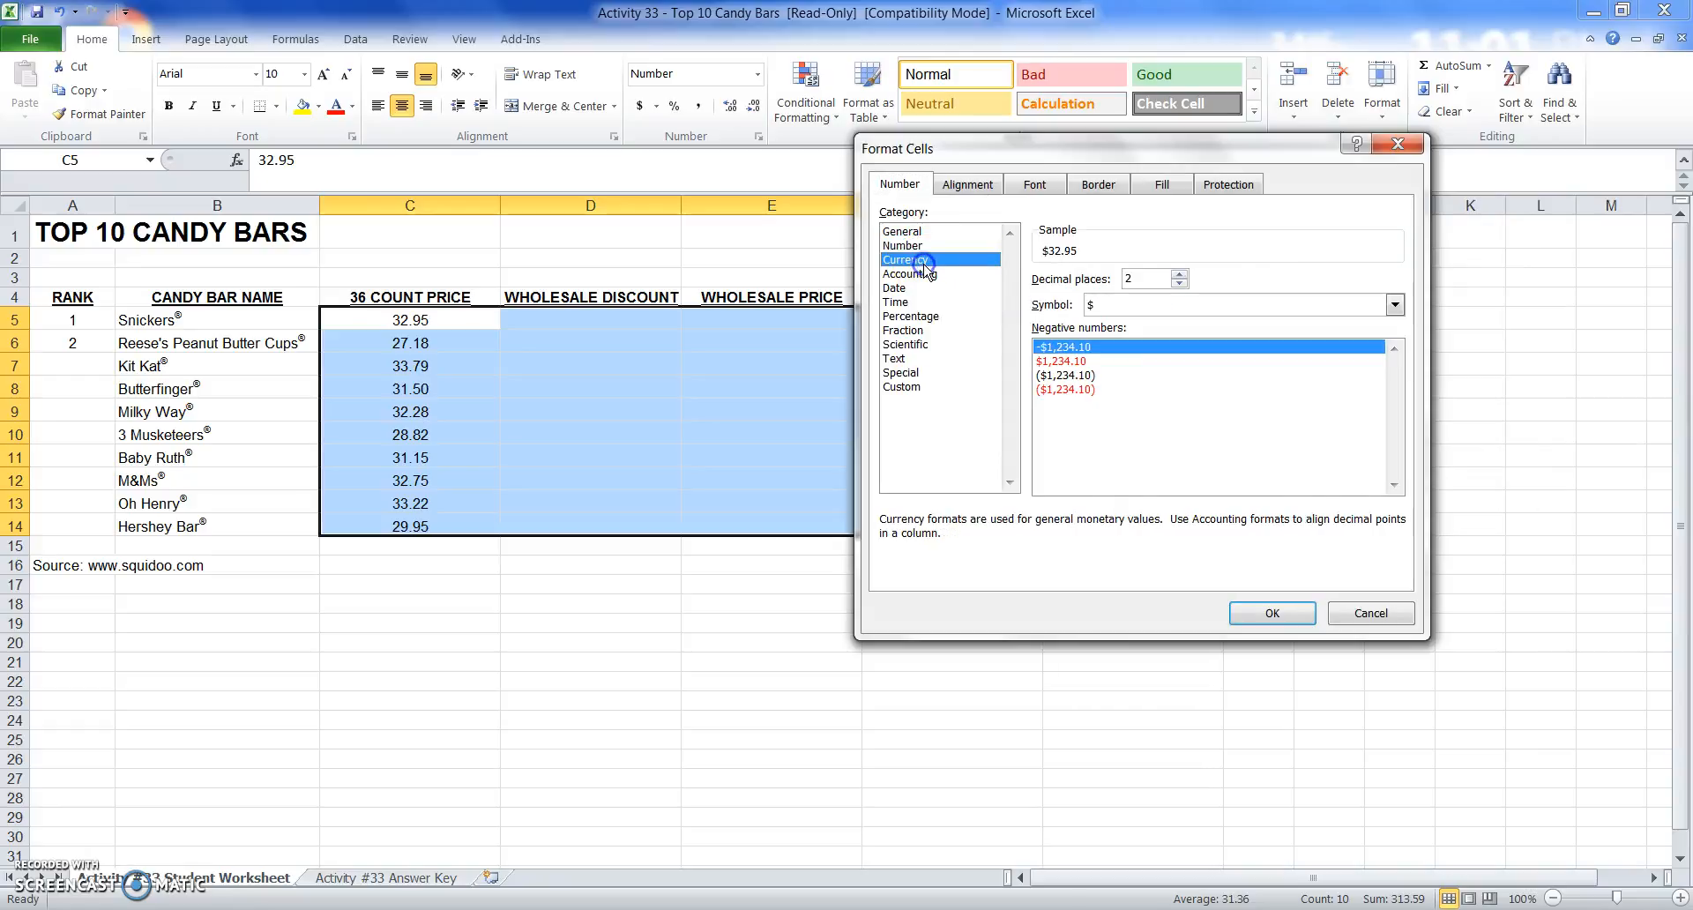
pyautogui.click(1098, 361)
pyautogui.click(1102, 346)
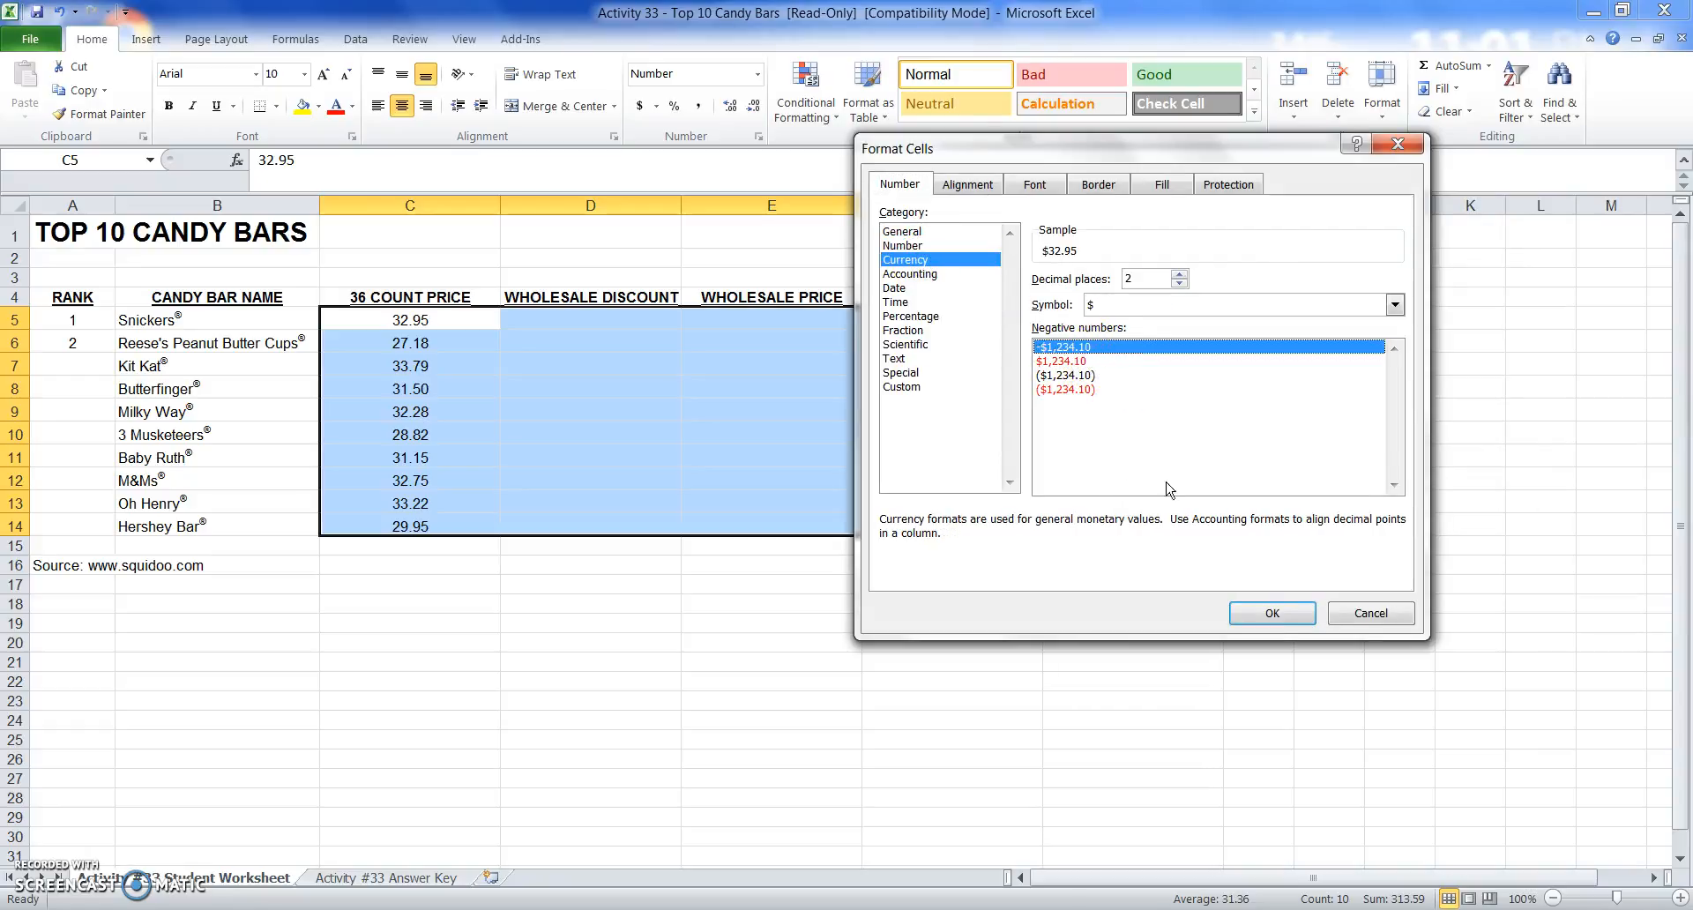
pyautogui.click(1273, 613)
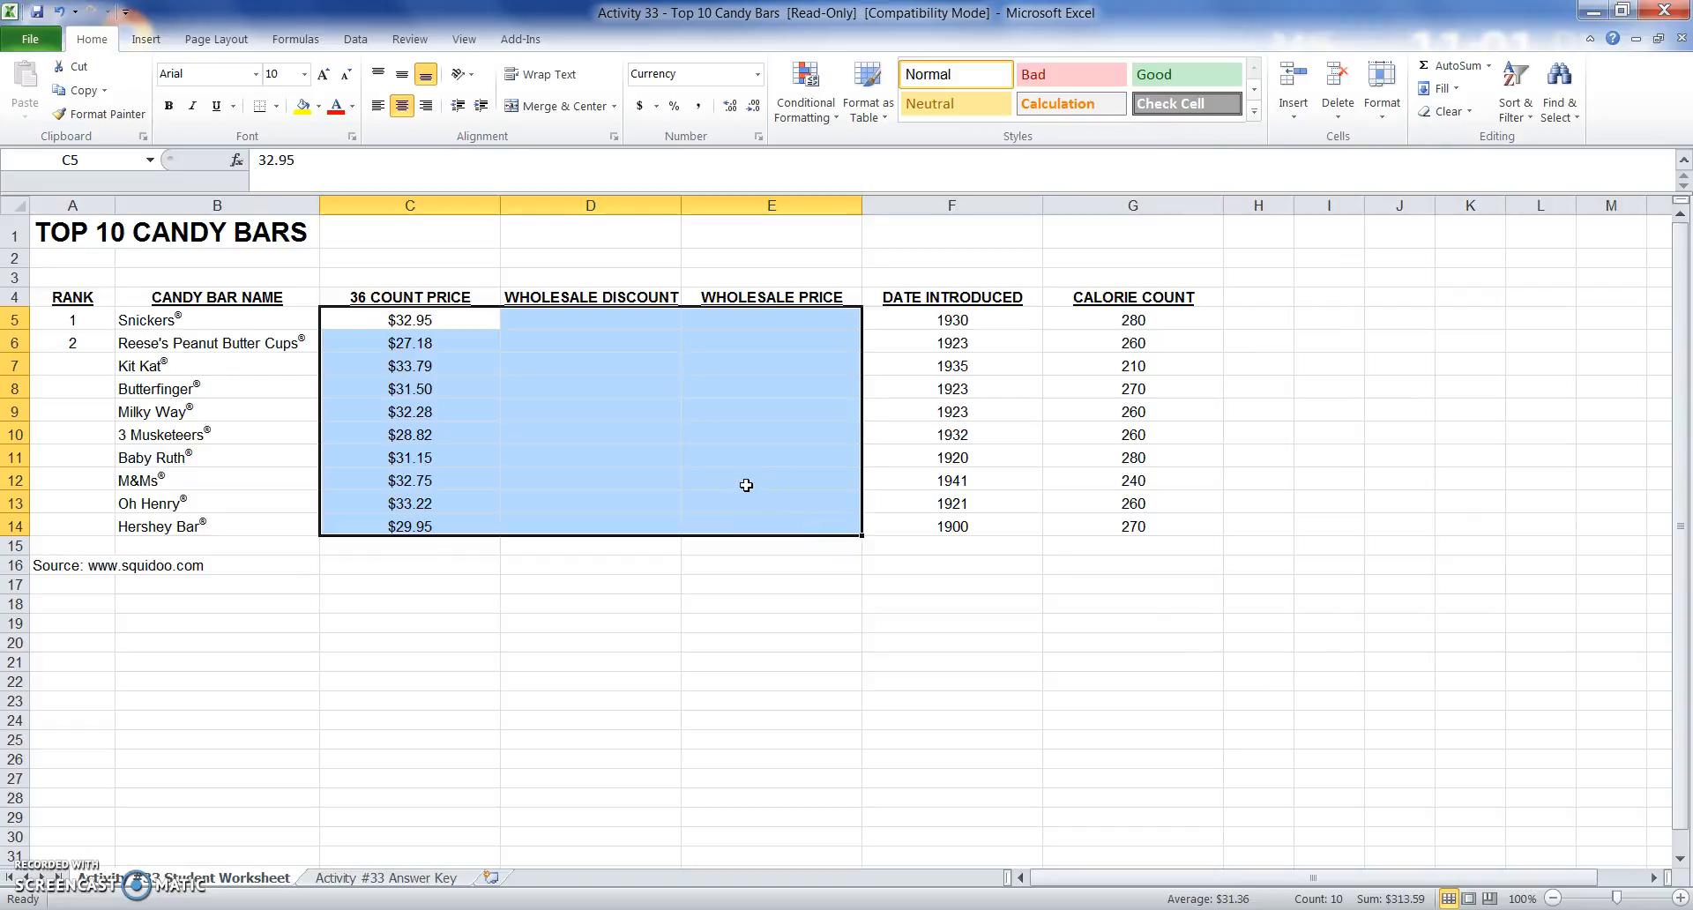
pyautogui.click(911, 548)
# Fill the rank cells A5:A14 with a linear column series using step value 1 and stop value 10.
pyautogui.click(84, 324)
pyautogui.moveTo(83, 324); pyautogui.dragTo(61, 521)
pyautogui.click(1508, 123)
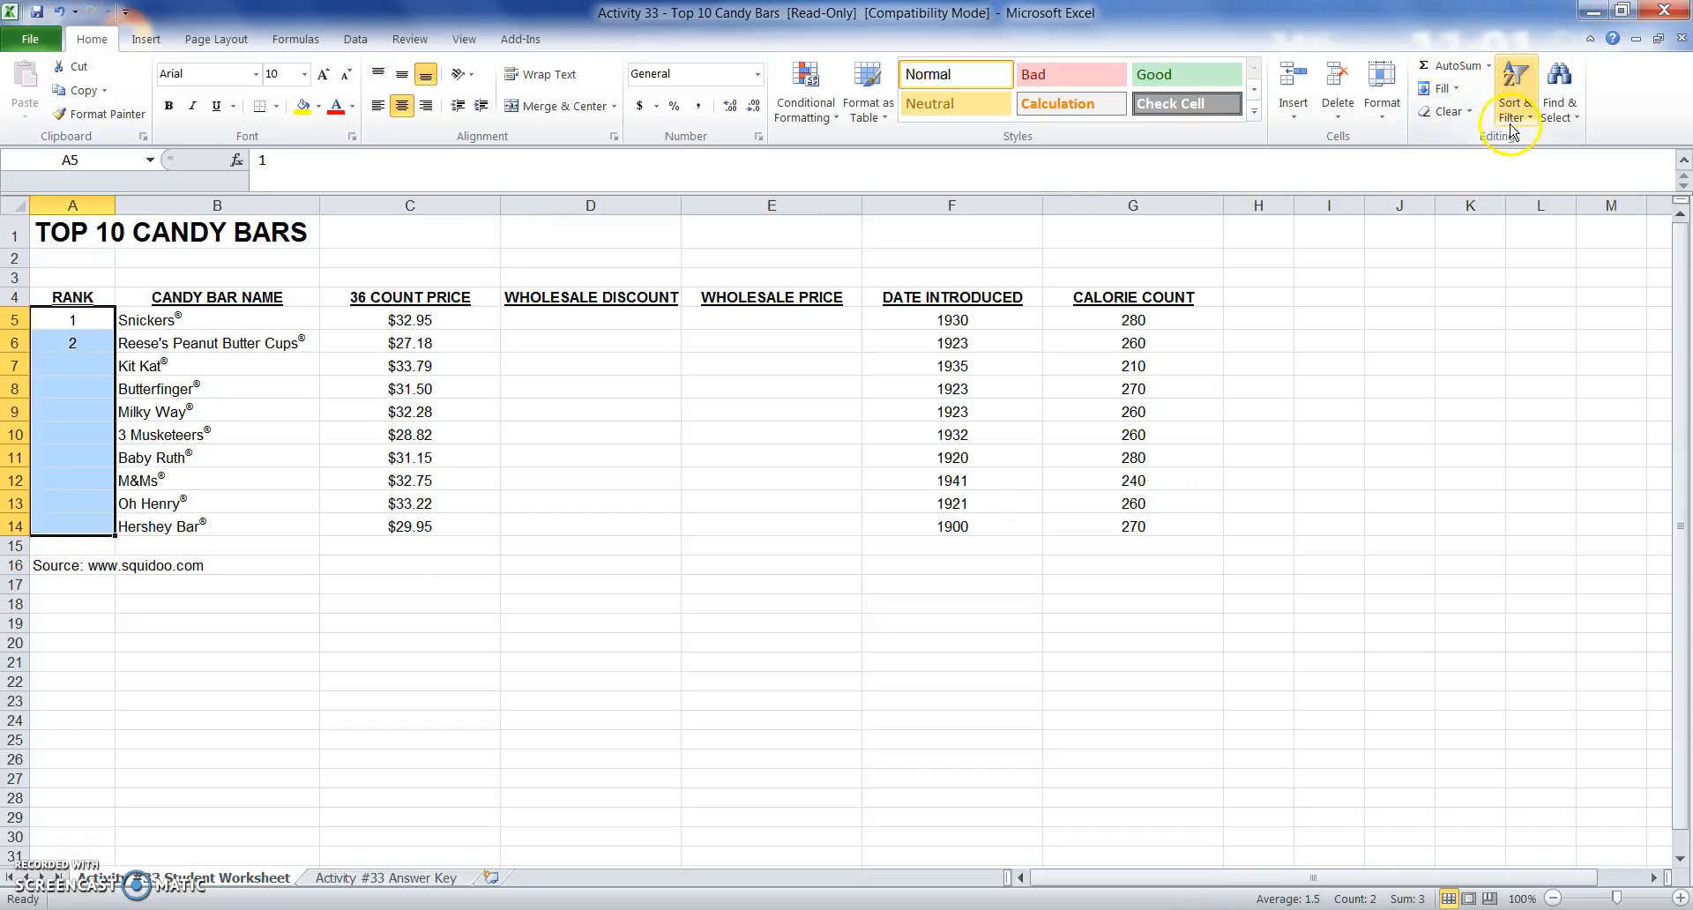
pyautogui.click(1437, 89)
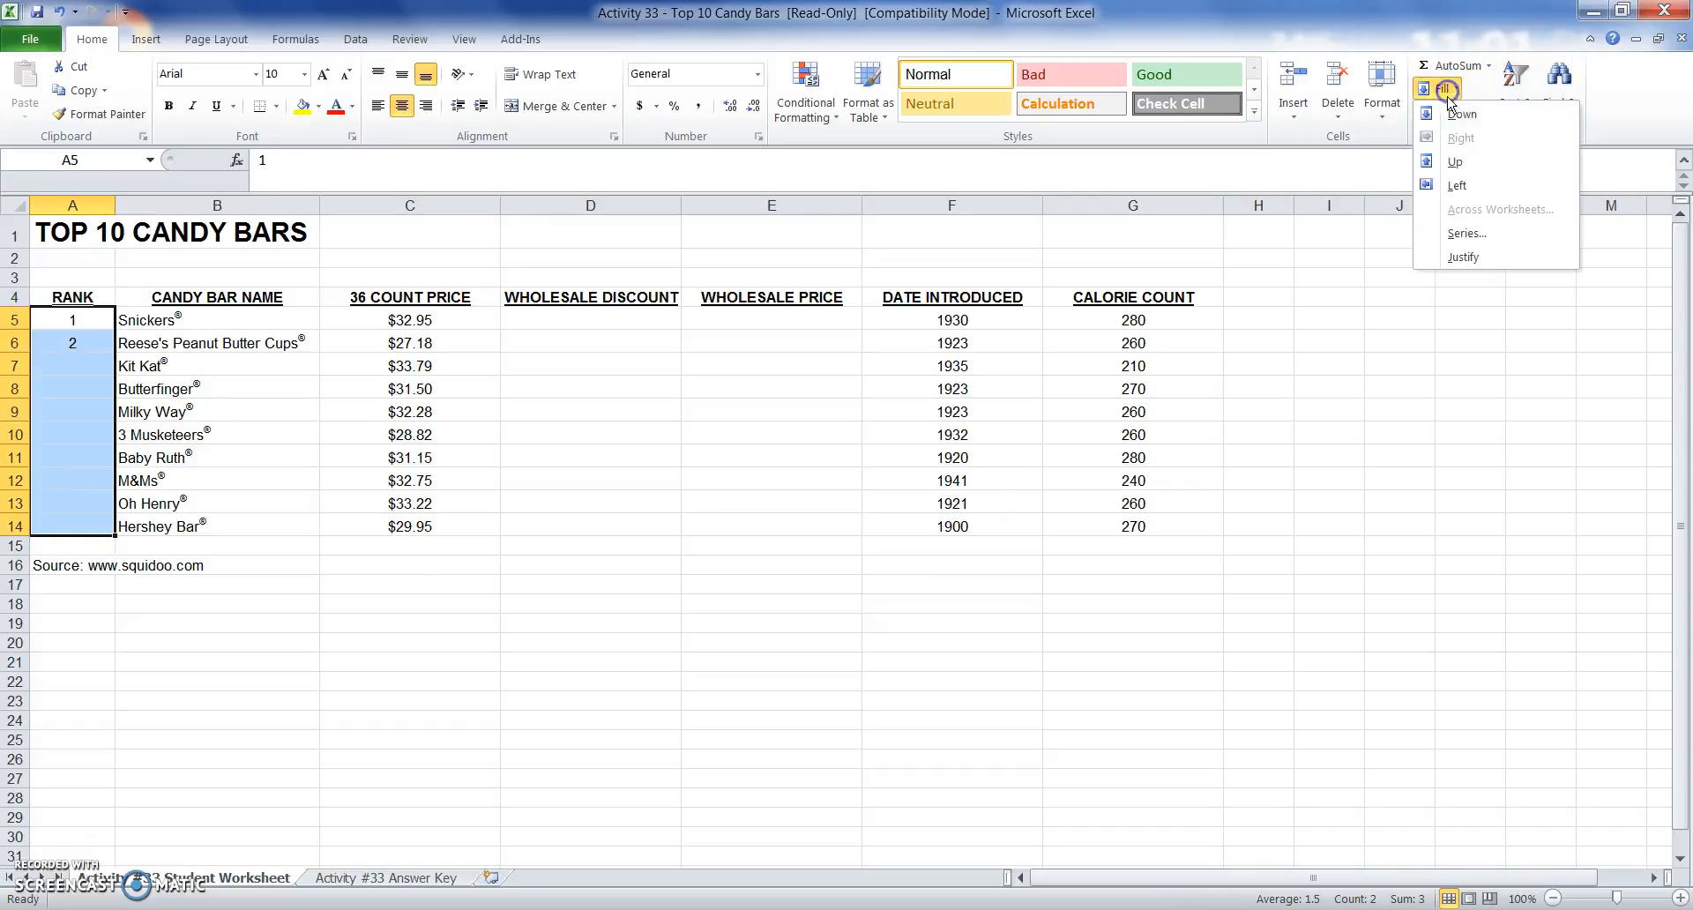
pyautogui.click(1467, 235)
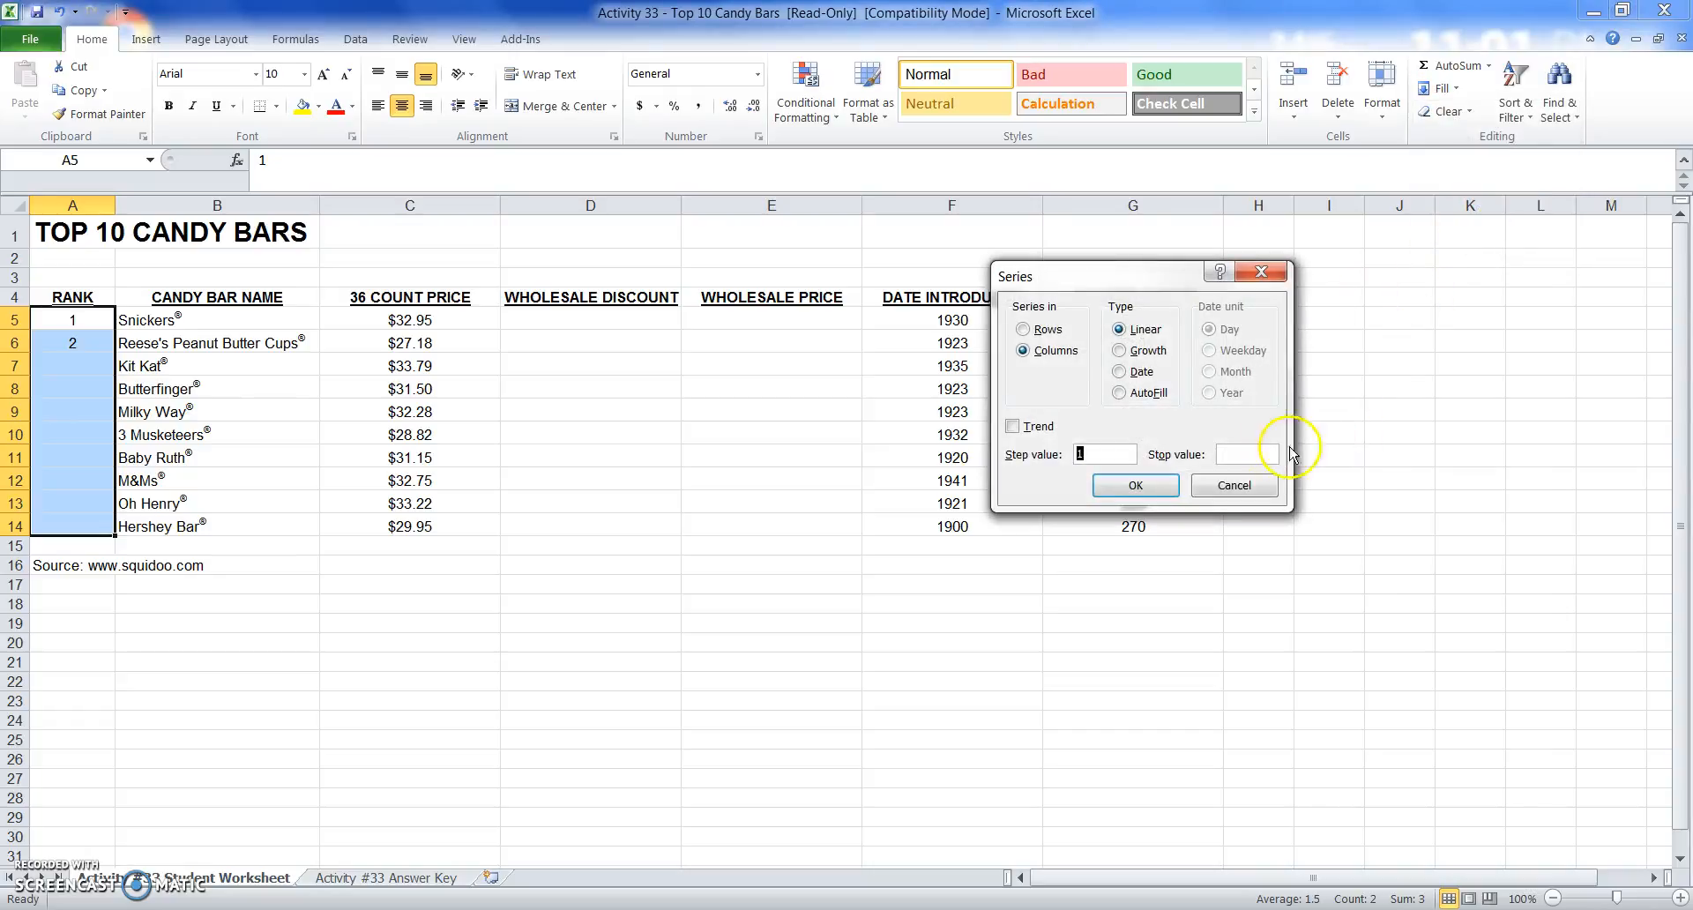
pyautogui.click(1239, 453)
pyautogui.write('10')
pyautogui.press('Return')
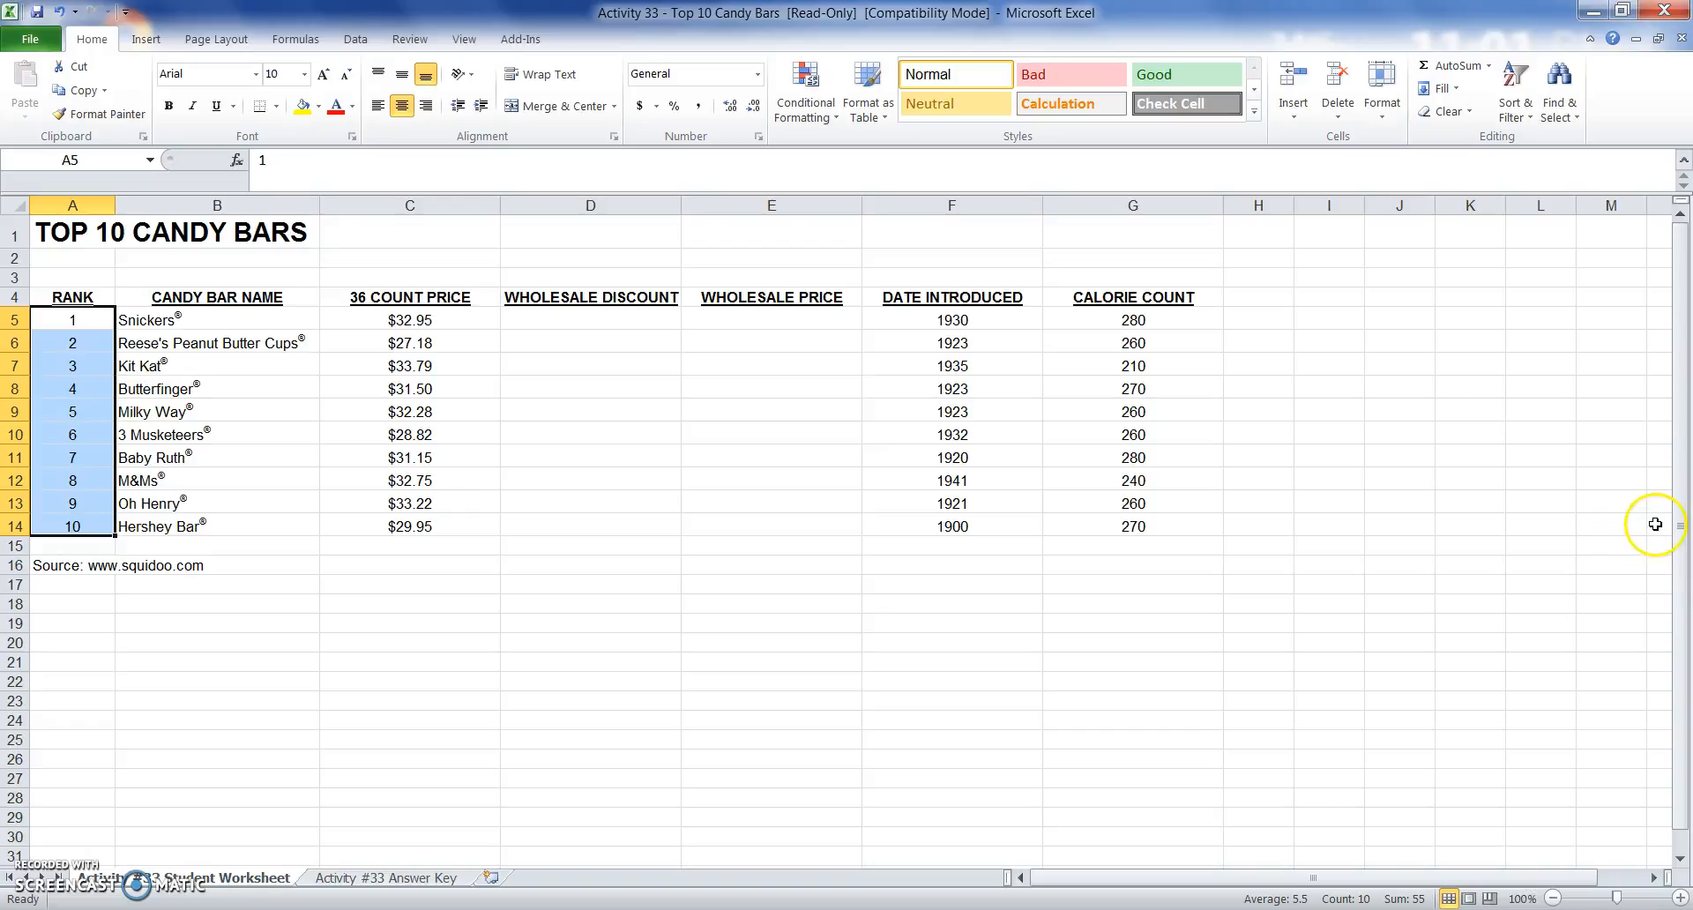
# Enter the formula =C5*15% in cell D5 to calculate the wholesale discount for Snickers.
pyautogui.click(637, 319)
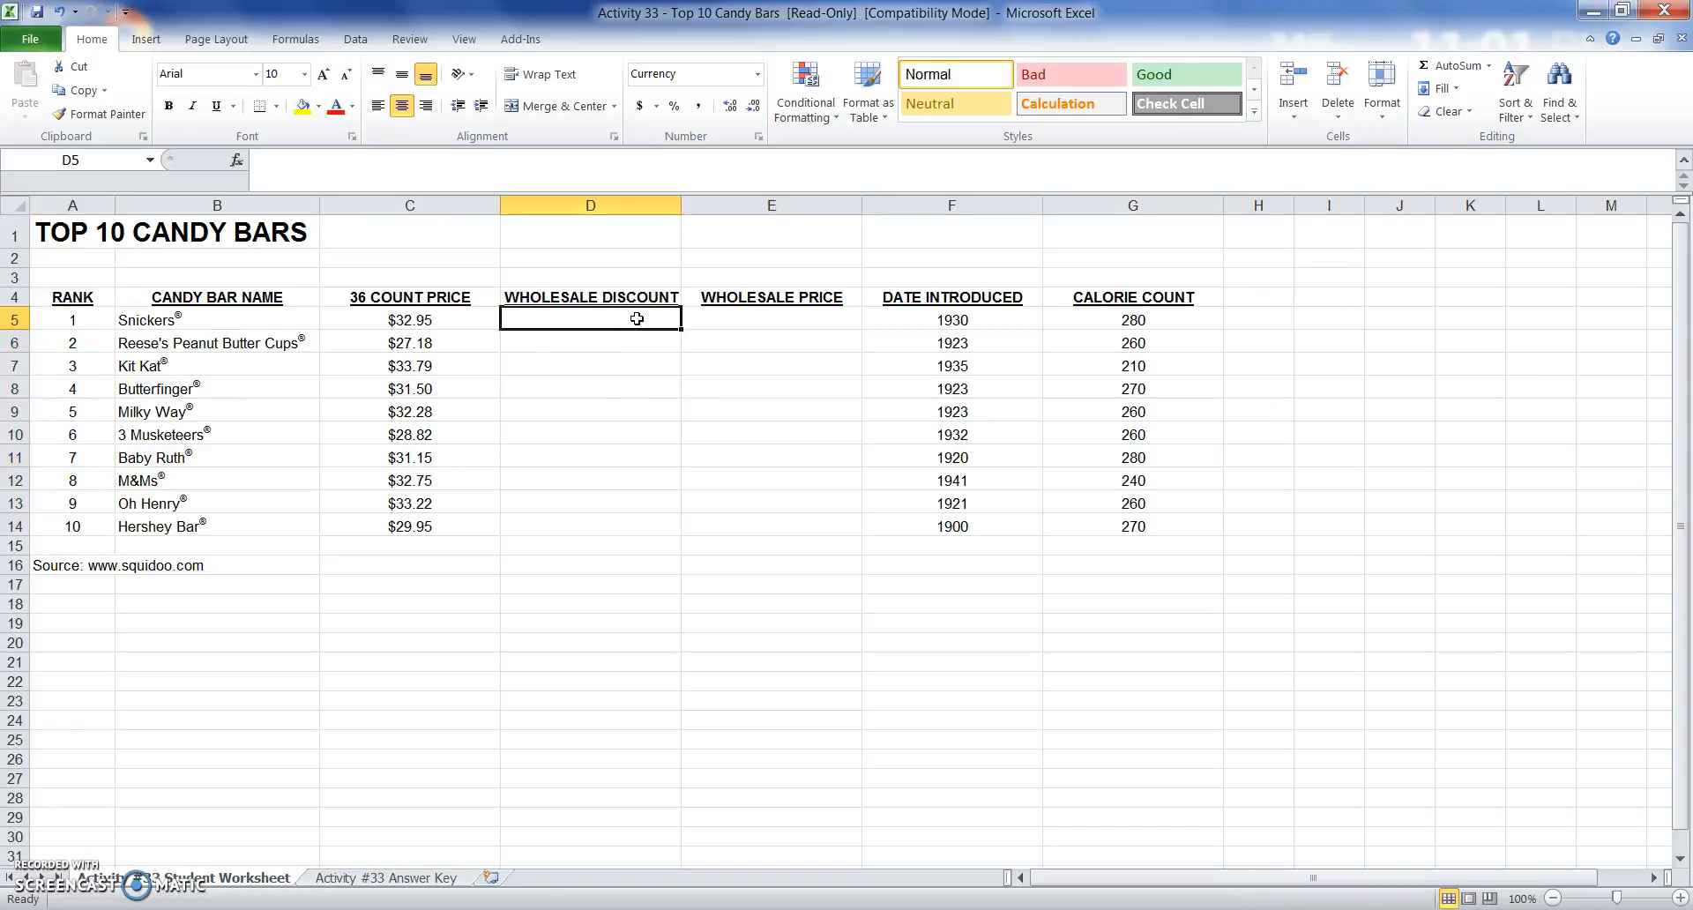
pyautogui.write('=c%')
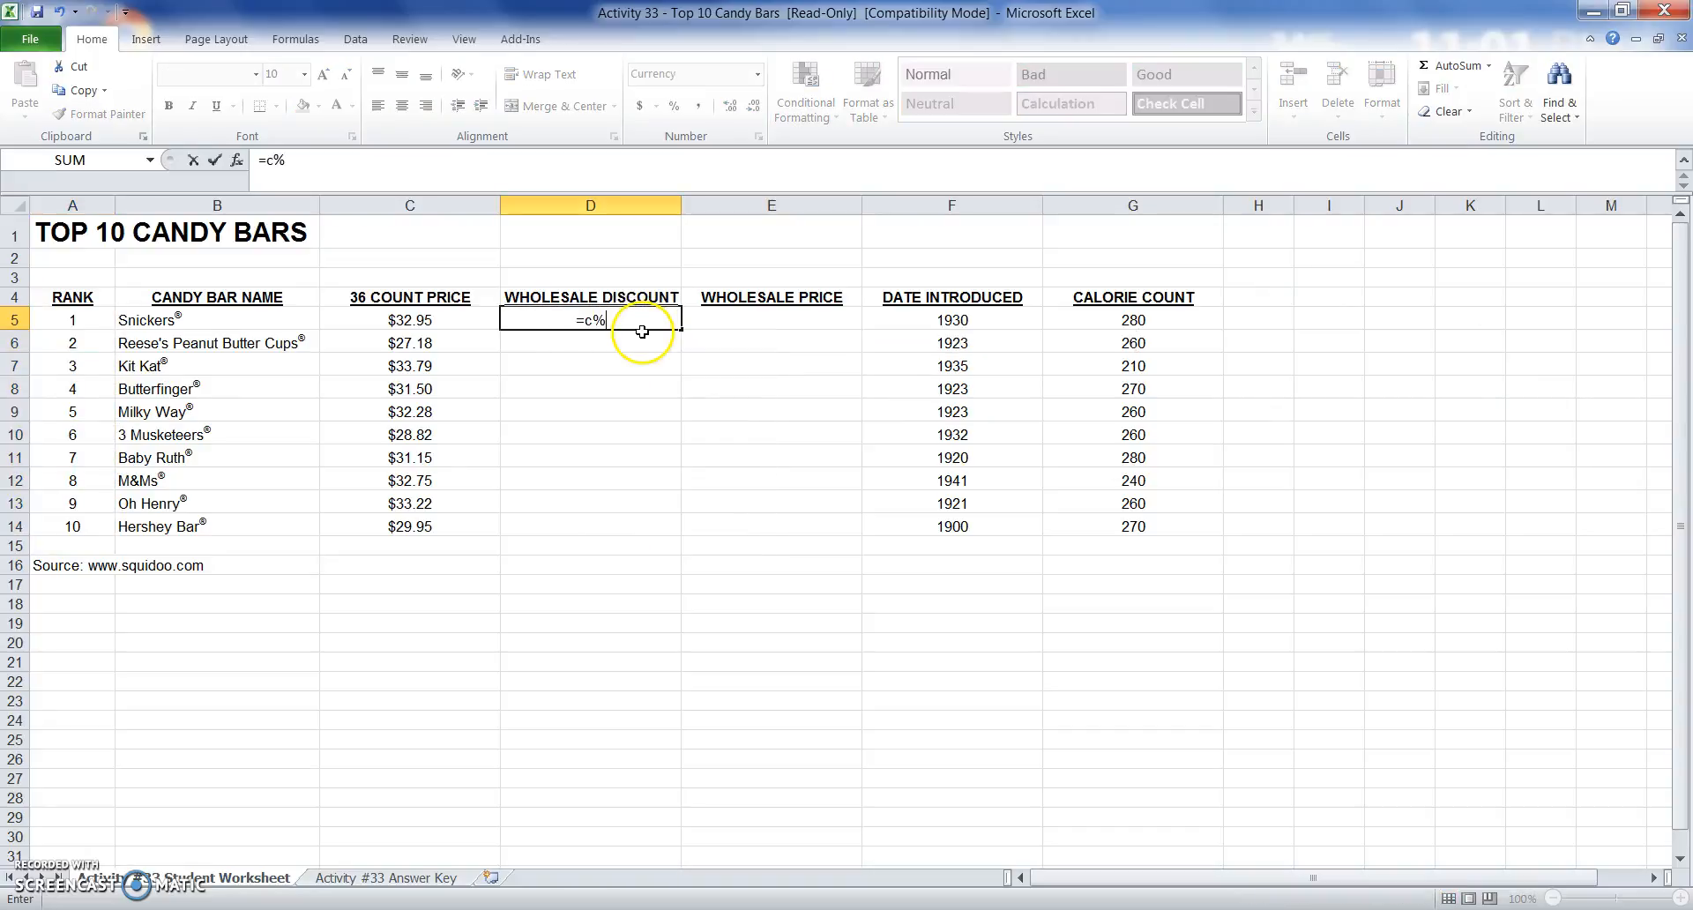
pyautogui.press('BackSpace')
pyautogui.write('5')
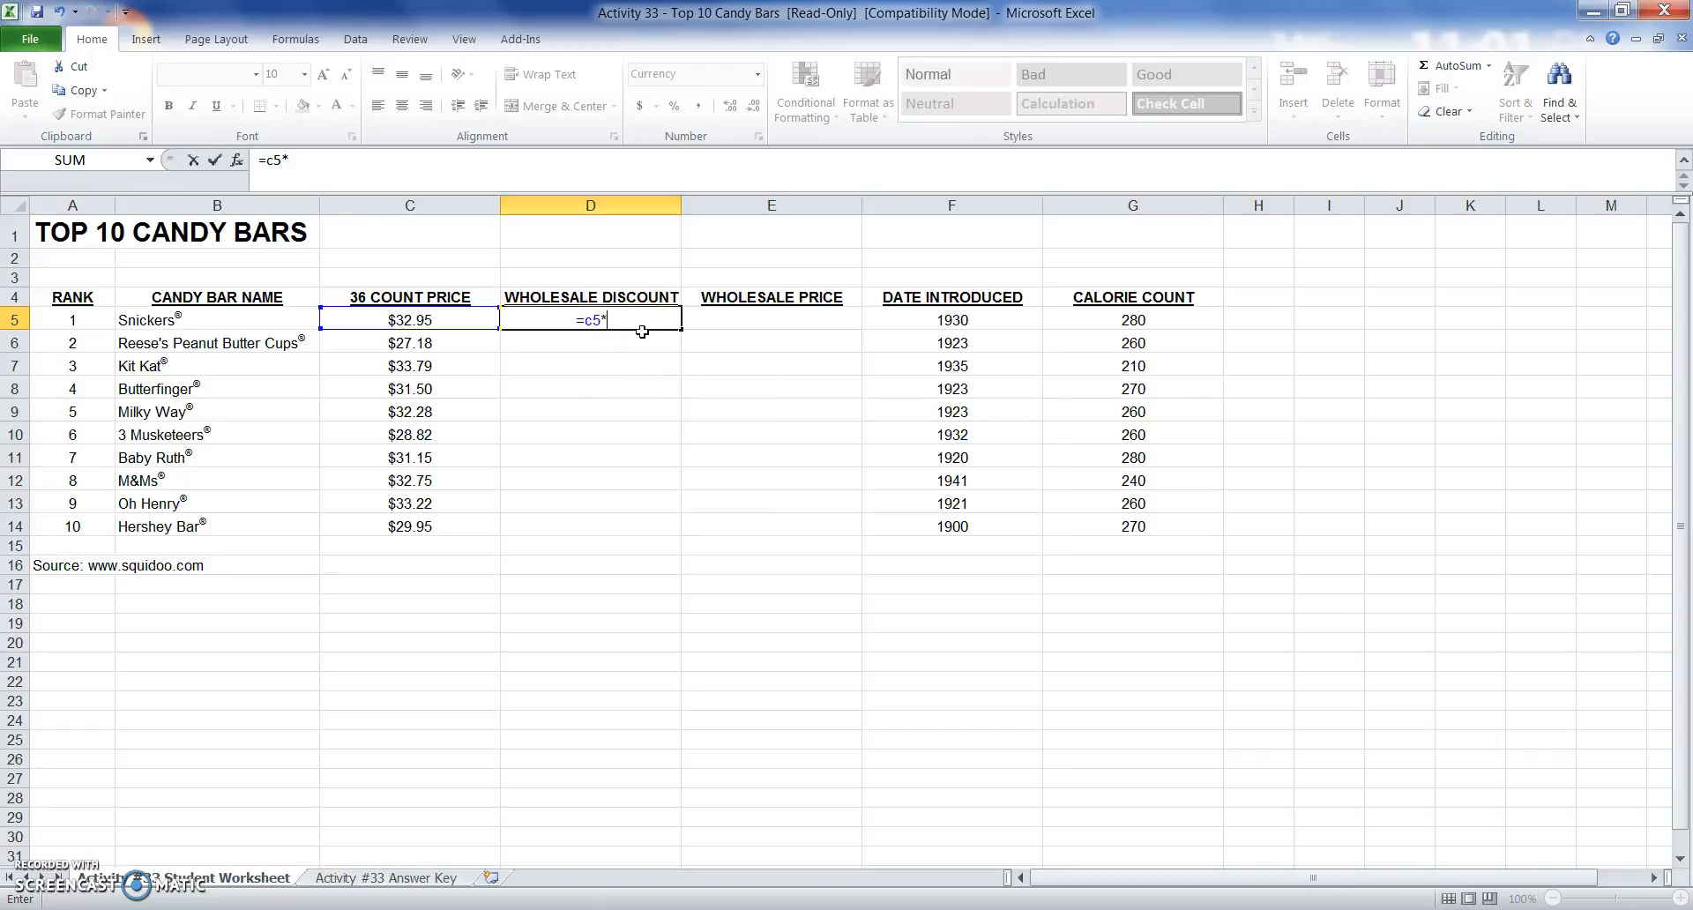
pyautogui.write('*15%')
pyautogui.hotkey('ctrl', 'Return')
# Enter the formula =C5-D5 in cell E5 to calculate the wholesale price for Snickers.
pyautogui.press('Right')
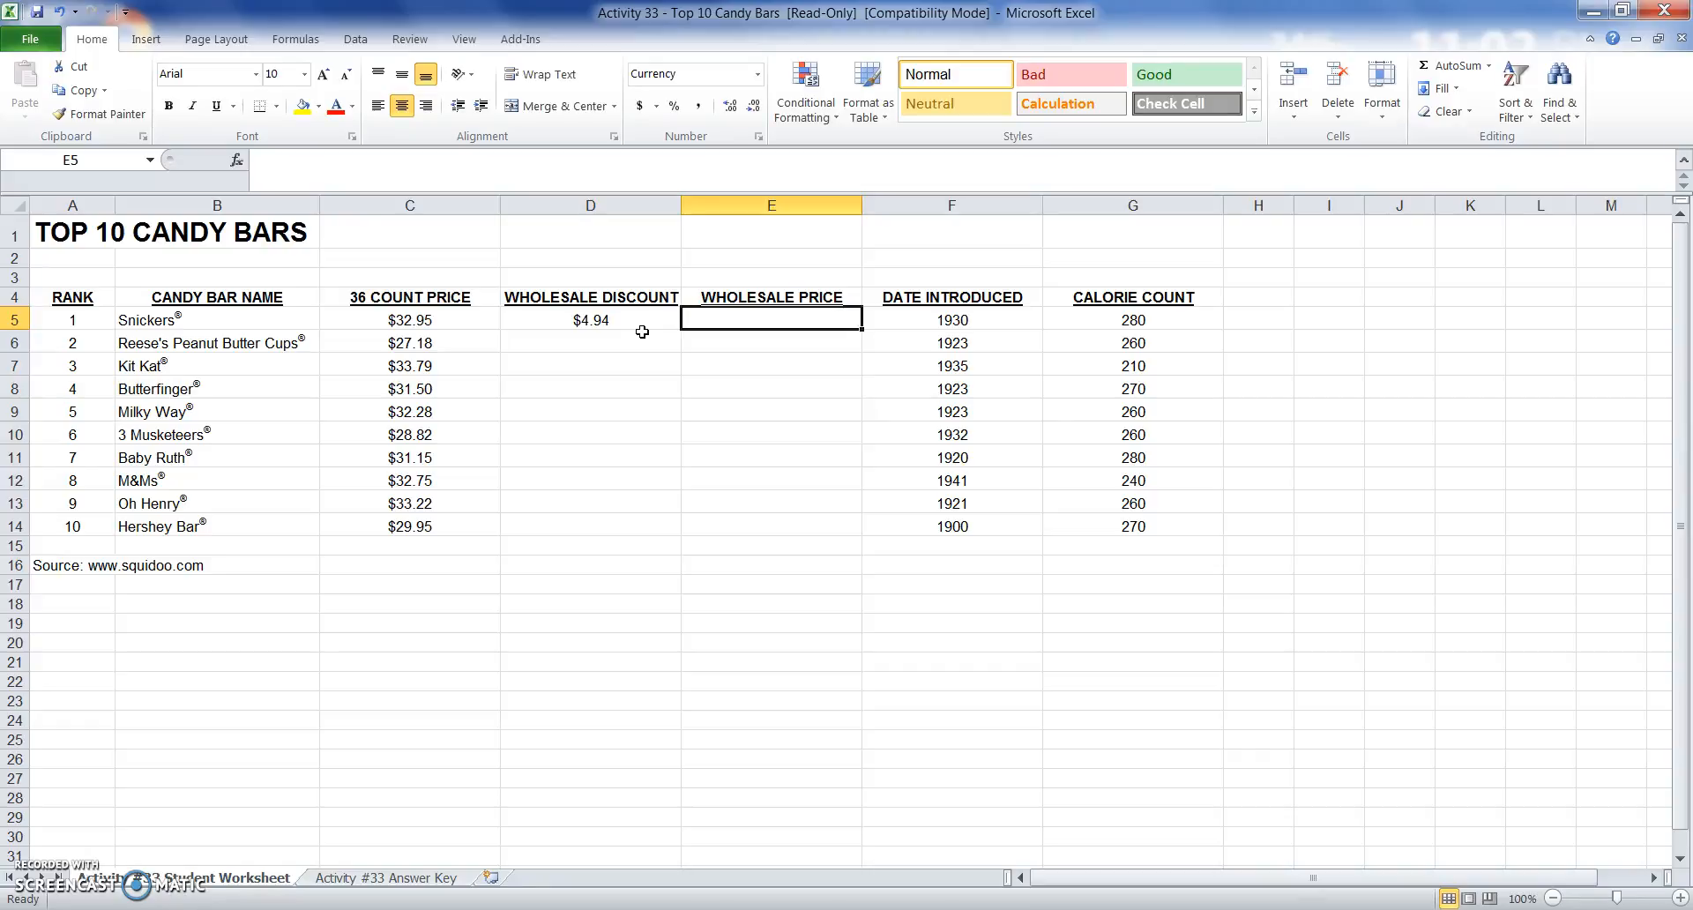
pyautogui.write('=c')
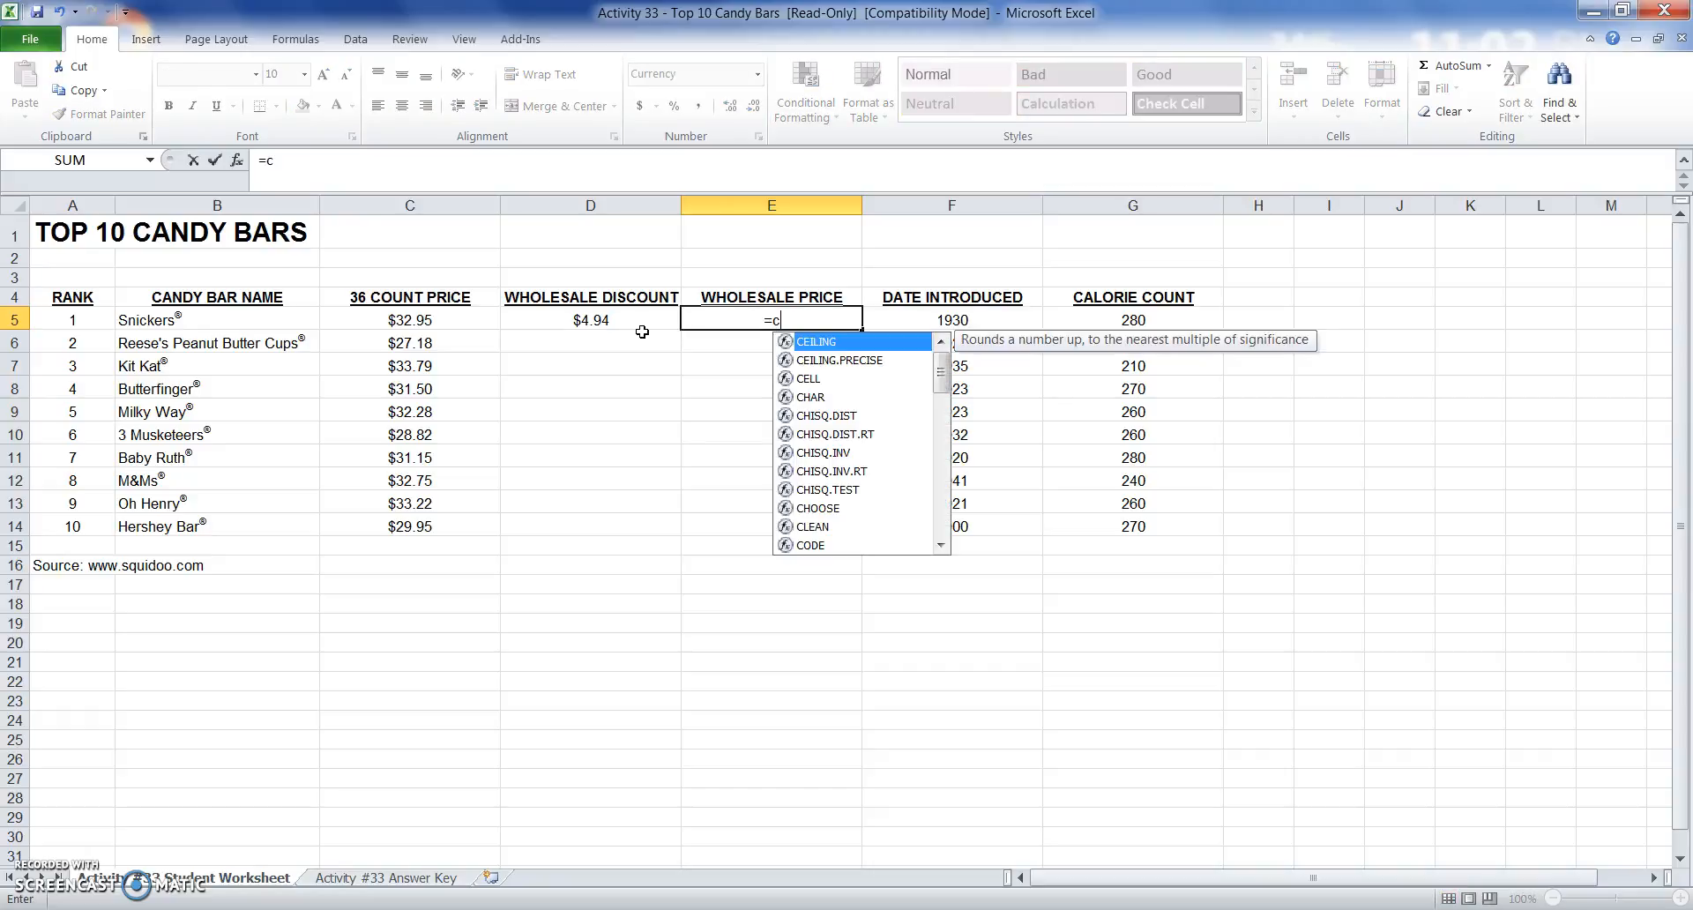
pyautogui.write('5-d5')
pyautogui.press('Return')
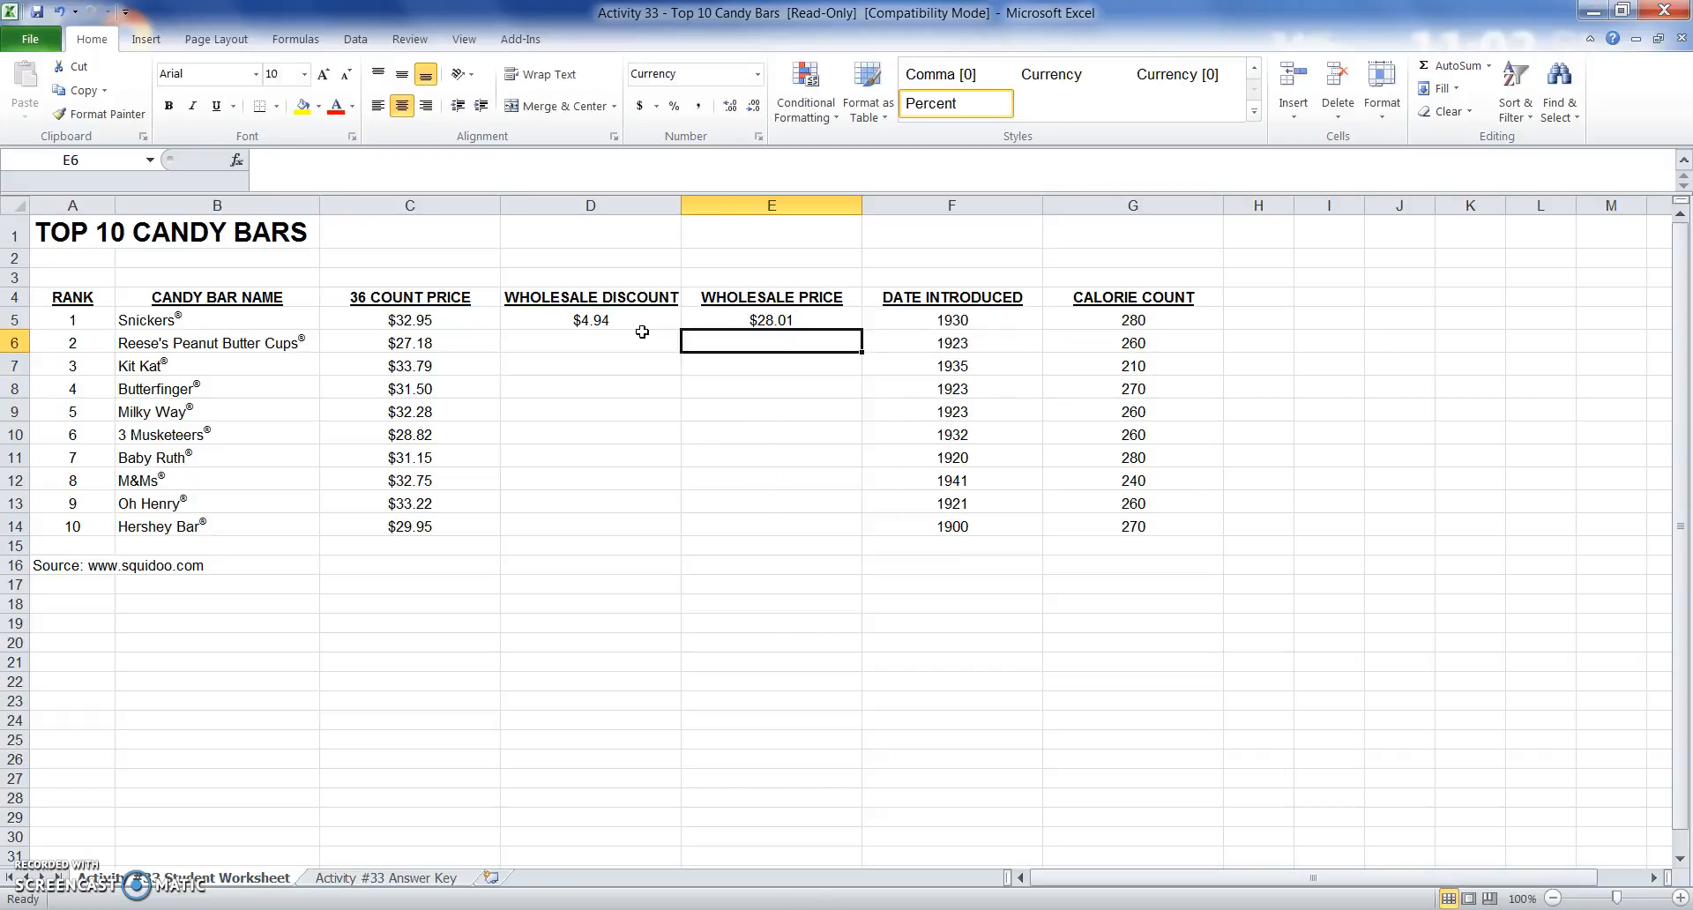
# Copy the wholesale discount and wholesale price formulas from D5:E5 down through row 14.
pyautogui.moveTo(635, 324); pyautogui.dragTo(691, 325)
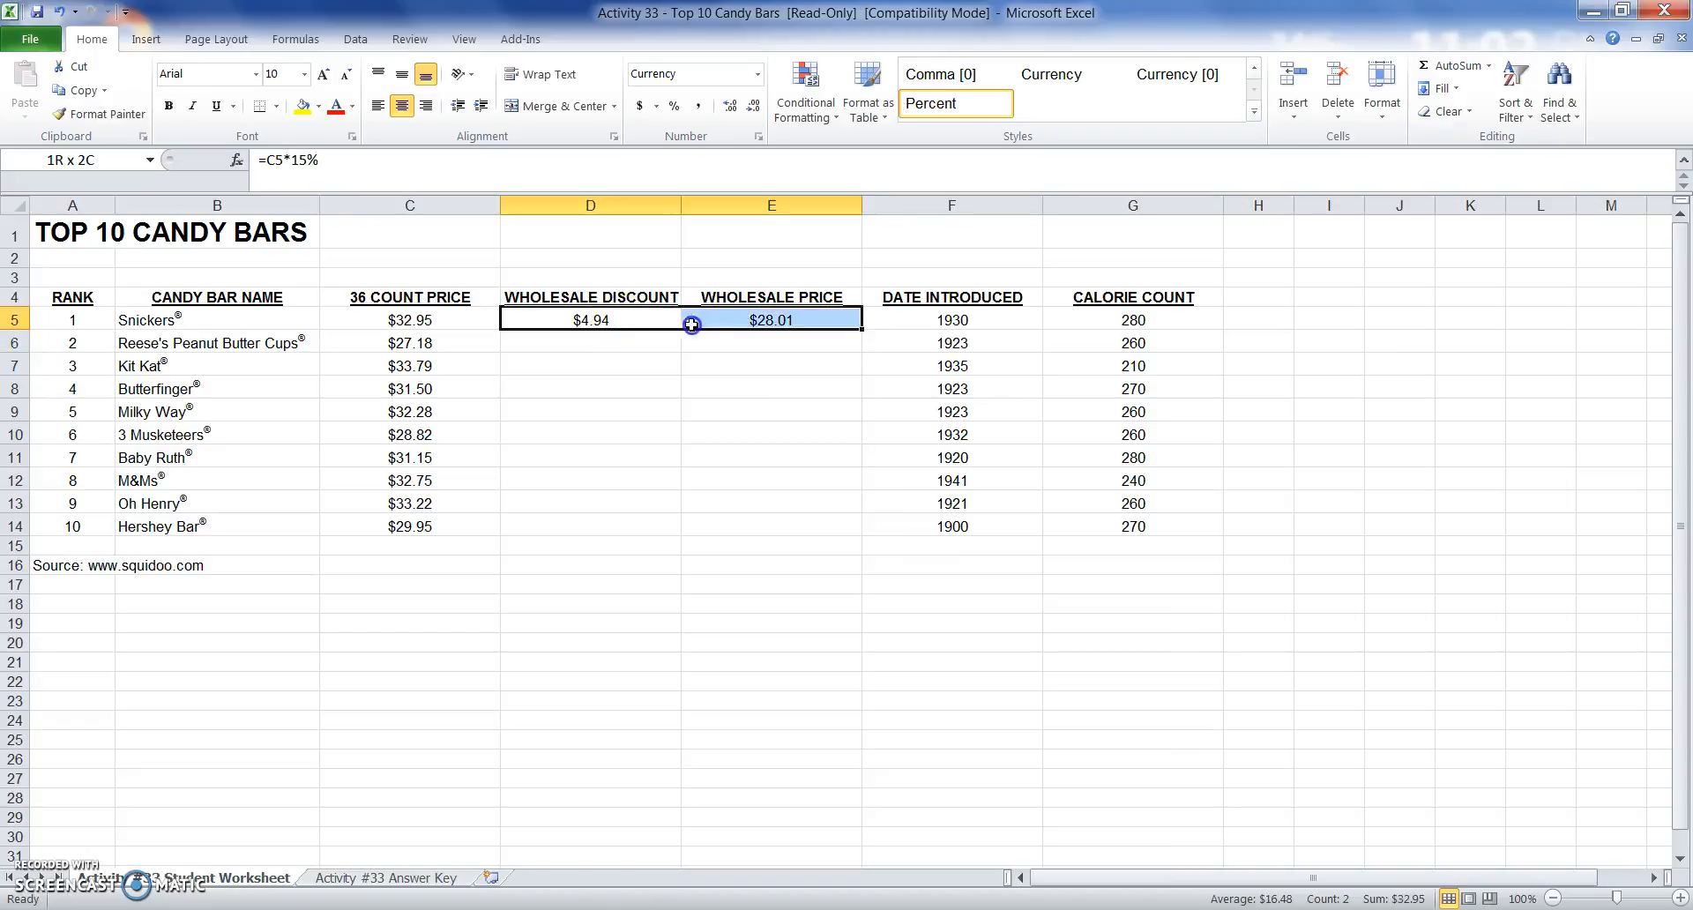
pyautogui.click(545, 321)
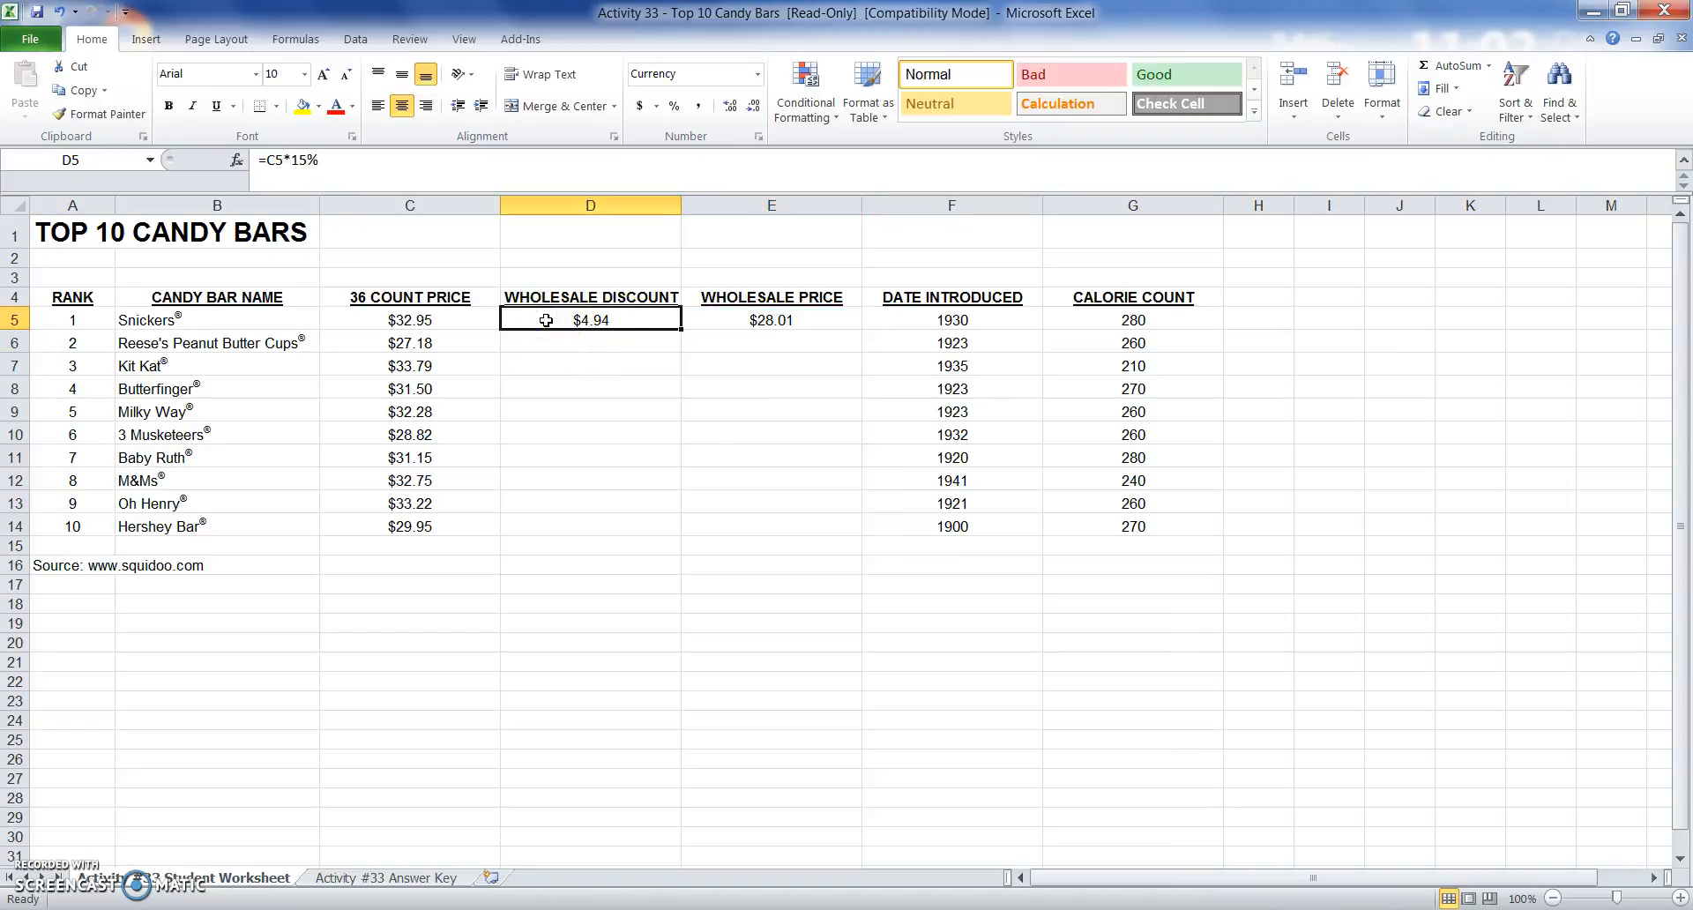
pyautogui.moveTo(546, 320); pyautogui.dragTo(691, 316)
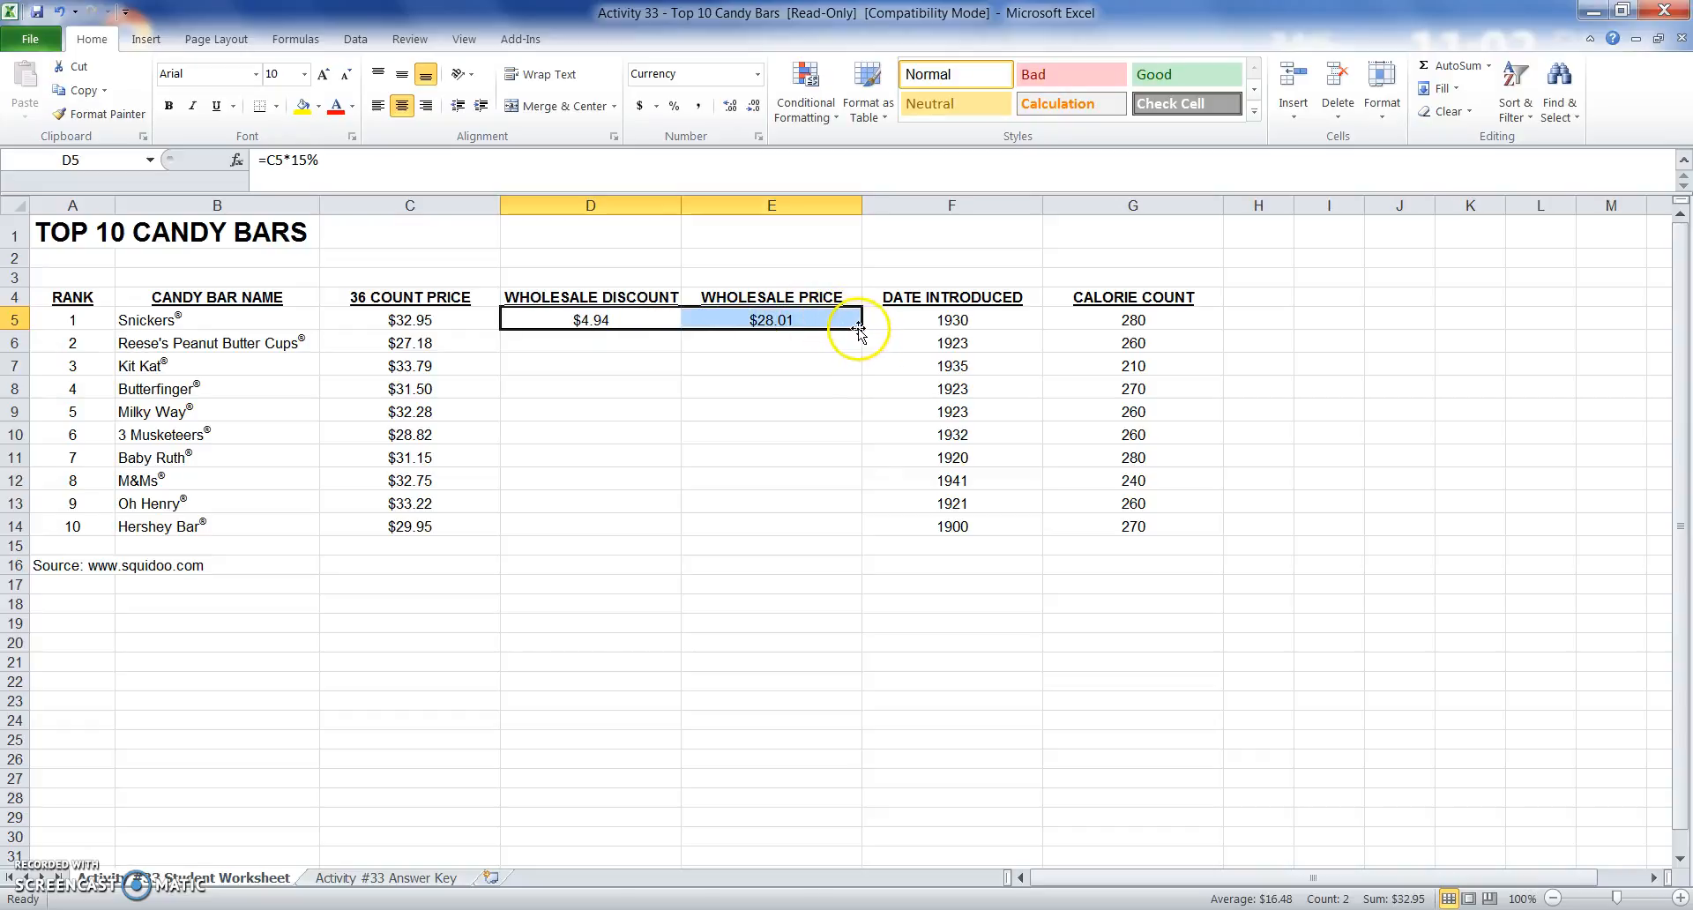
pyautogui.moveTo(857, 332); pyautogui.dragTo(849, 533)
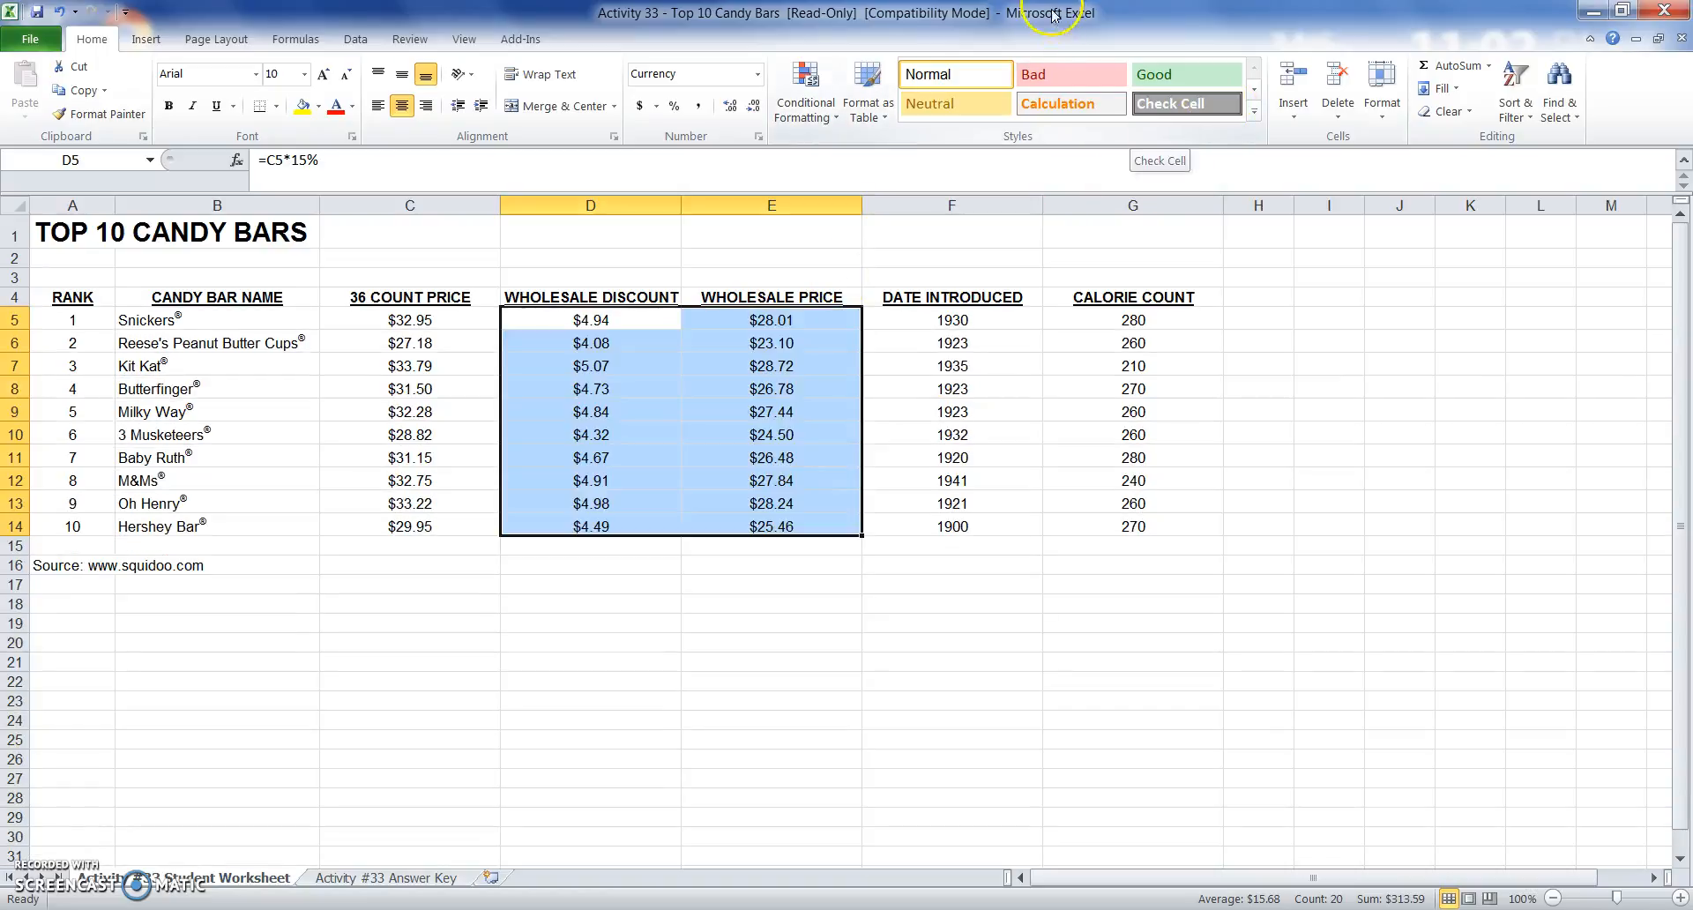
pyautogui.click(762, 610)
pyautogui.click(800, 603)
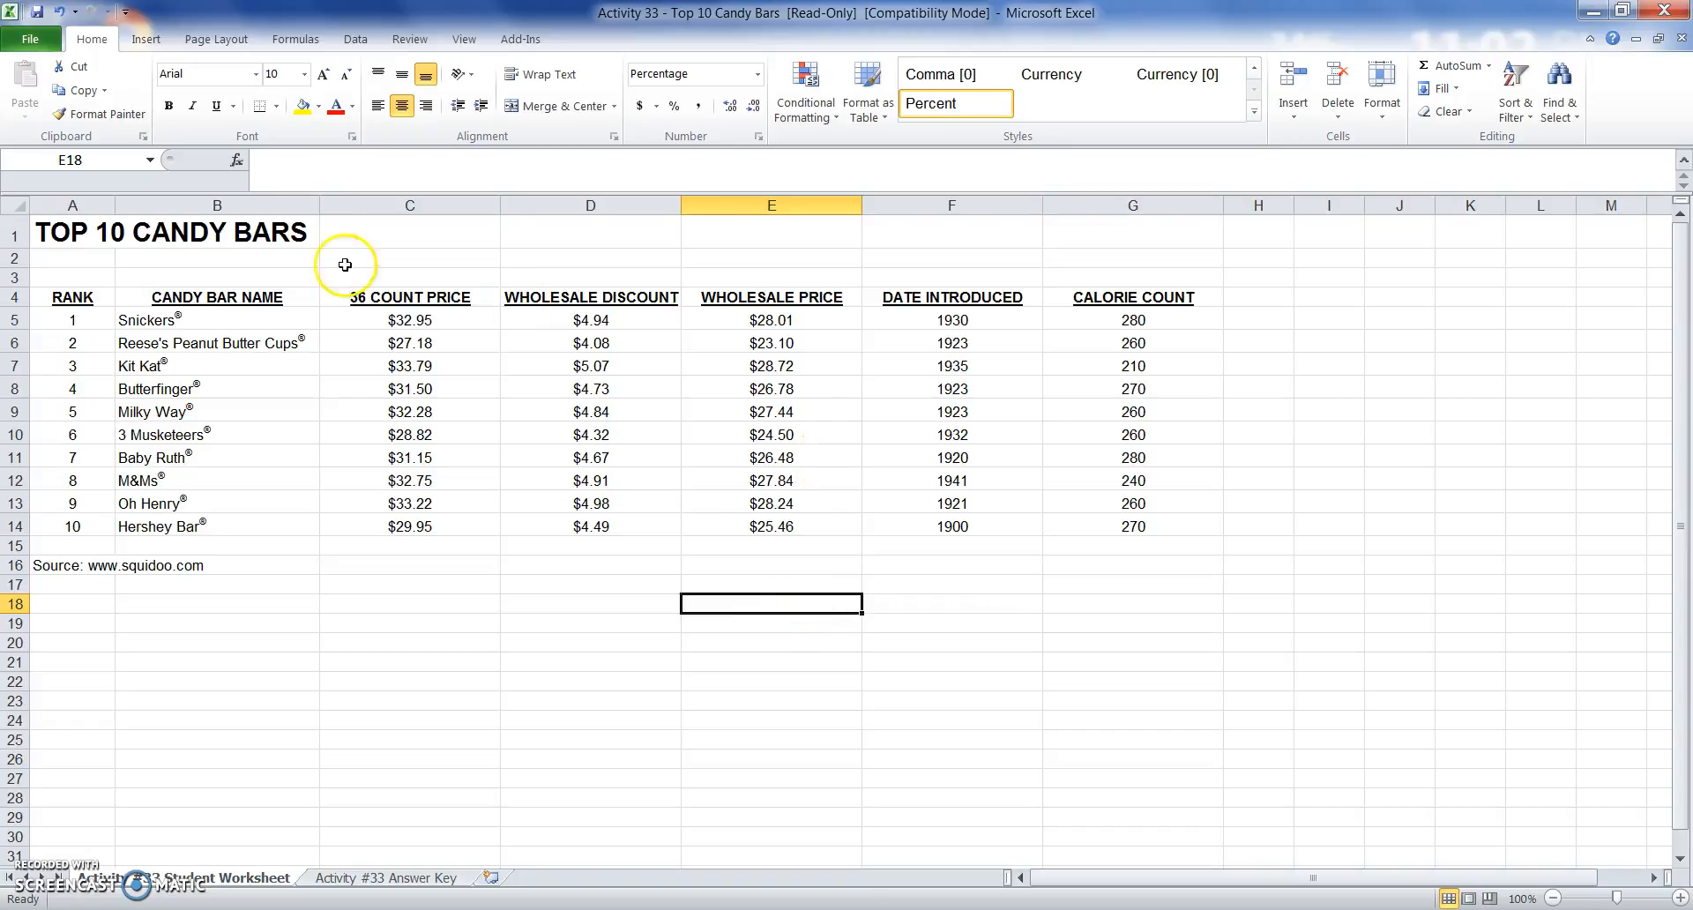
# Insert a blank column between the Candy Bar Name and 36 Count Price columns.
pyautogui.click(380, 205)
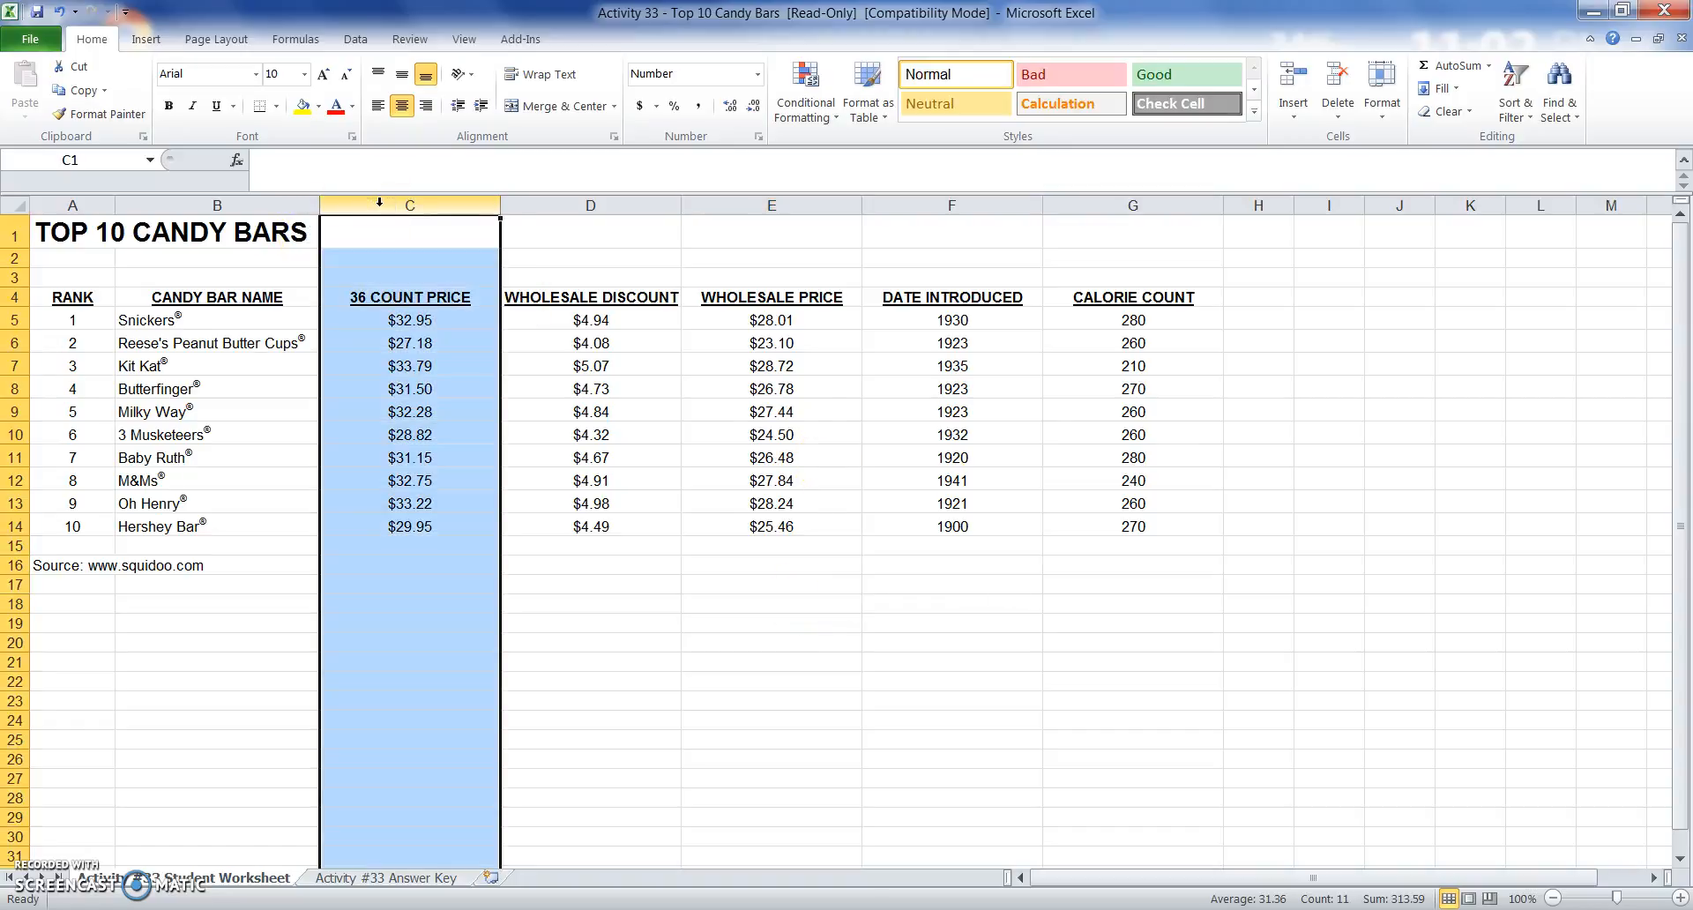
pyautogui.rightClick(380, 206)
pyautogui.click(458, 347)
pyautogui.click(471, 345)
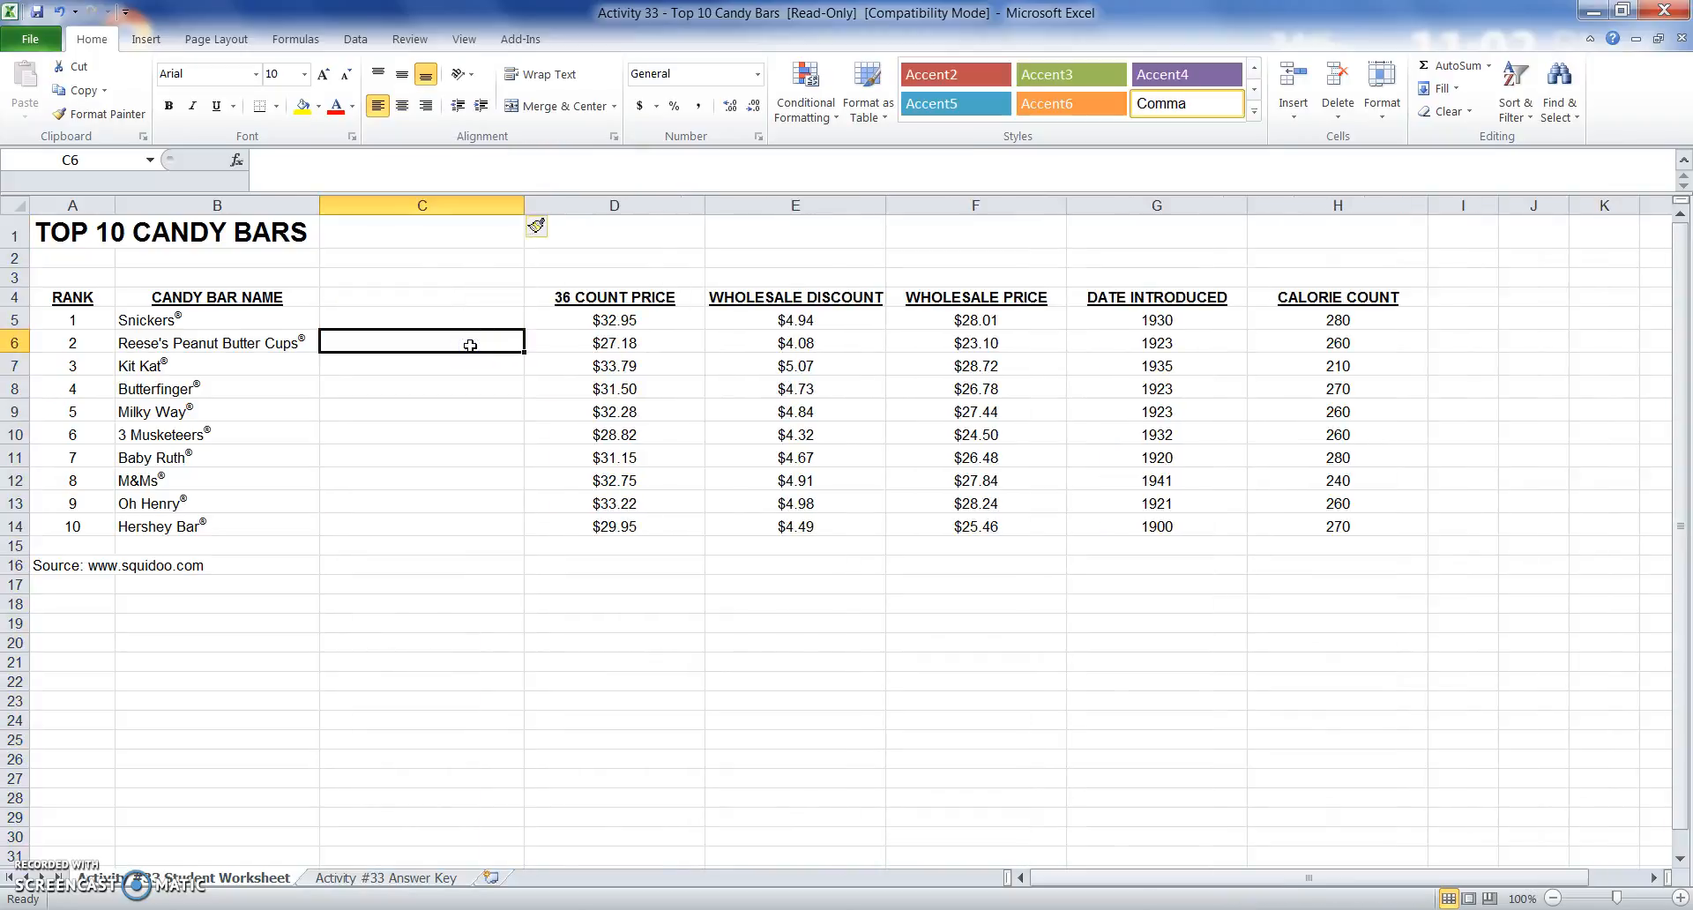
# Move the entire Calorie Count column from column H into the blank column C.
pyautogui.click(1399, 205)
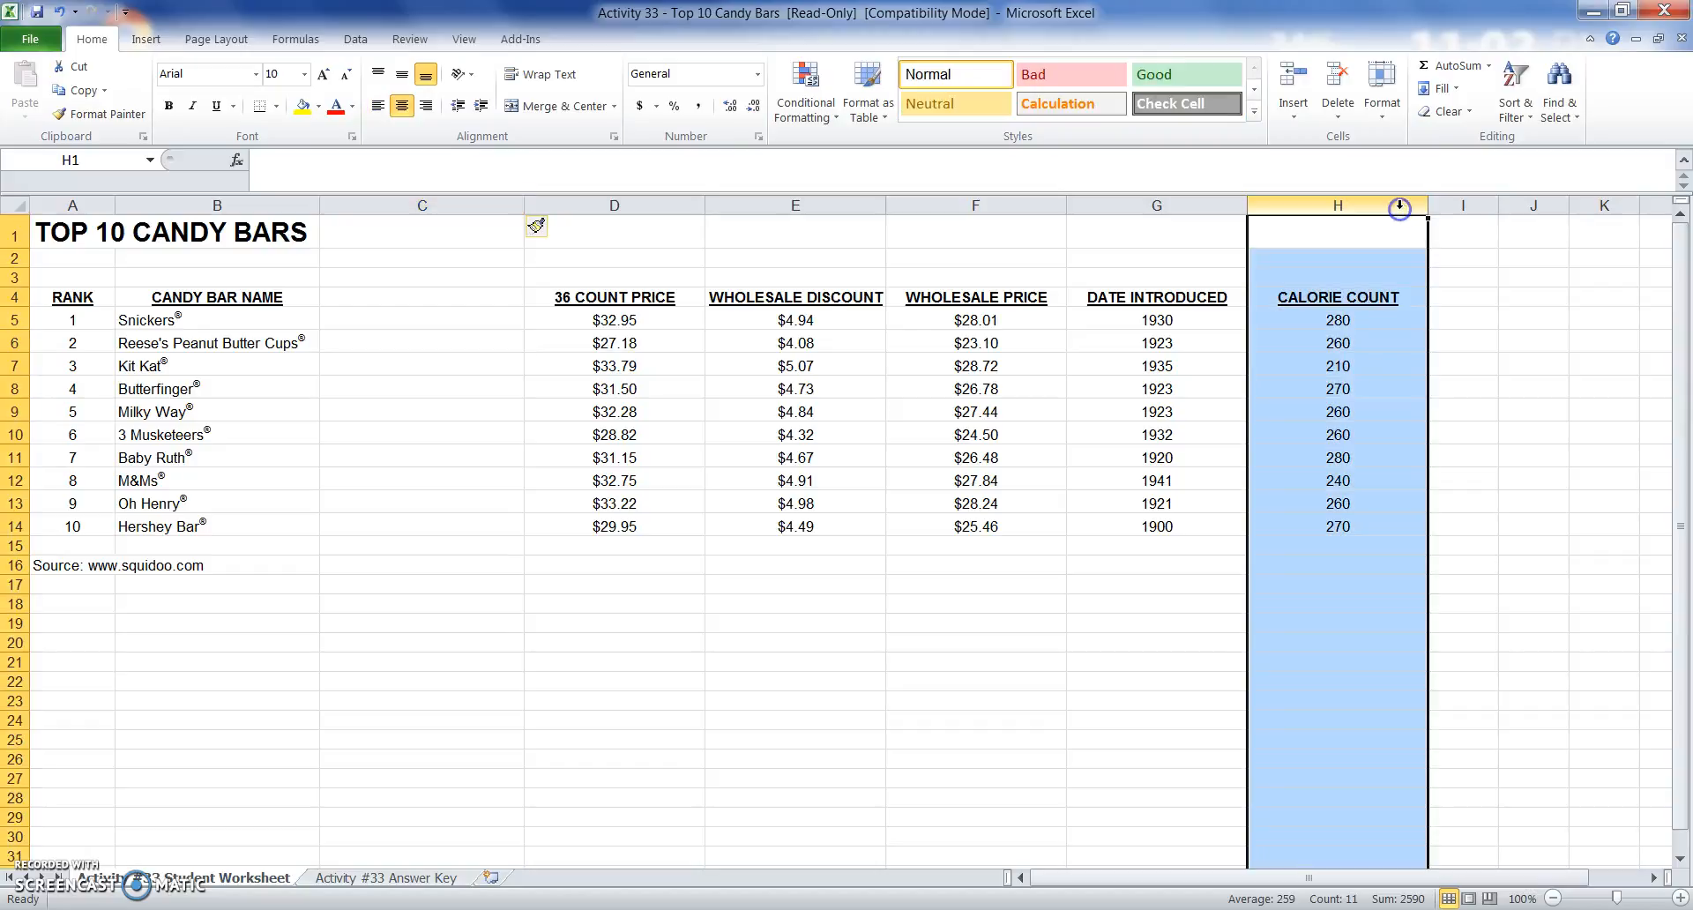
pyautogui.click(1391, 206)
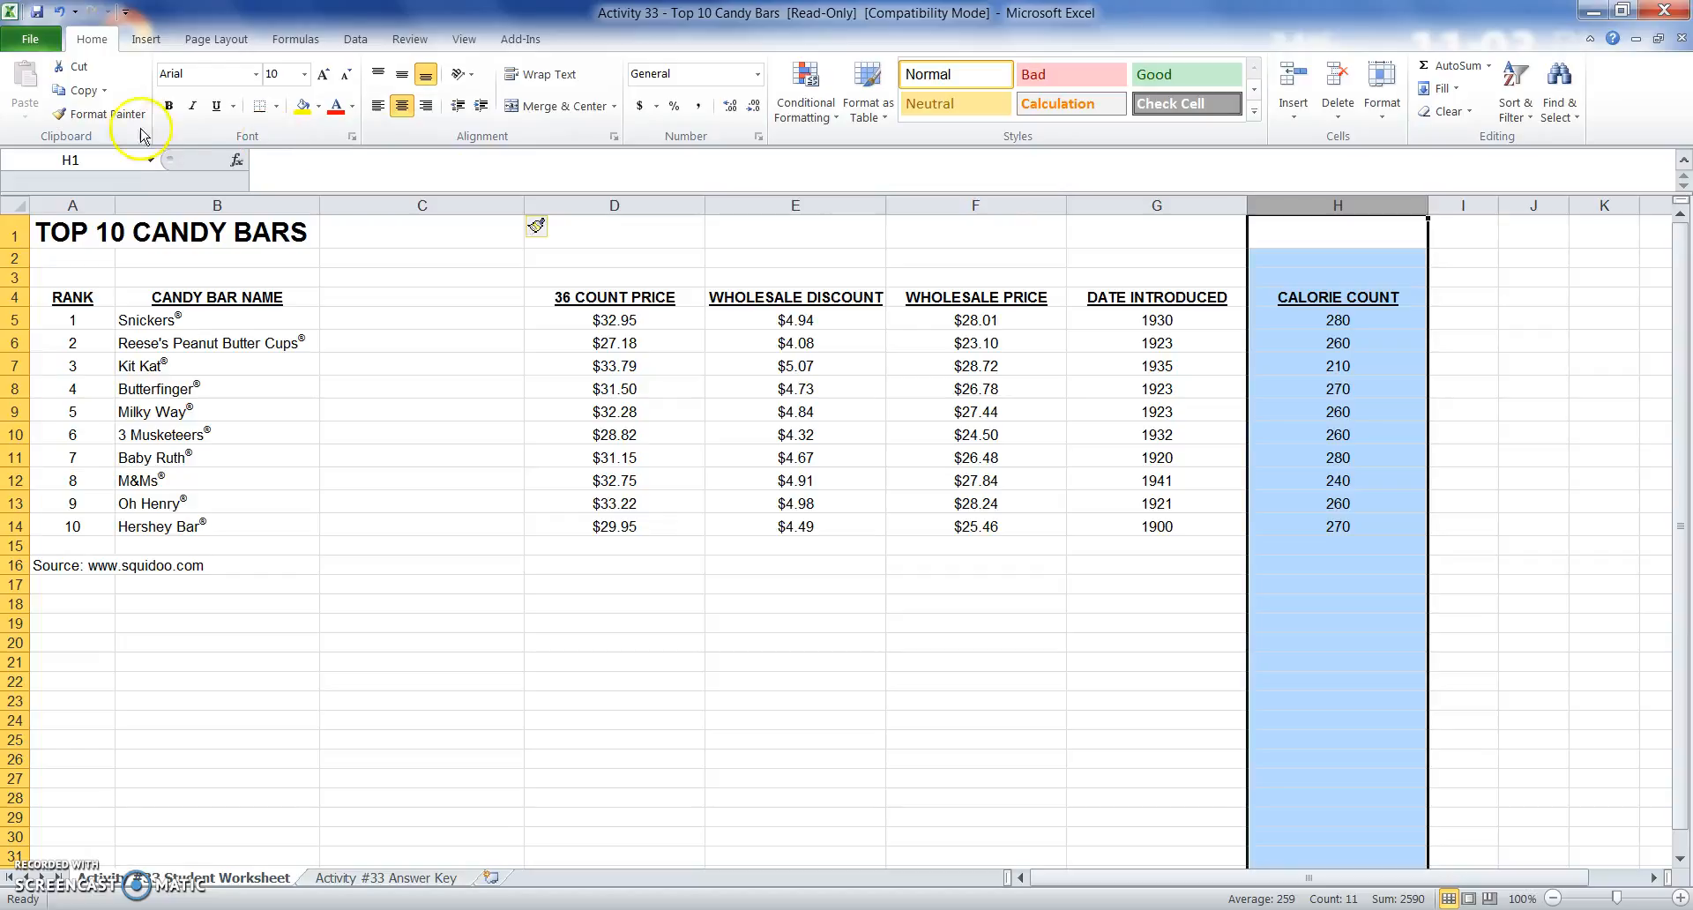
pyautogui.click(77, 67)
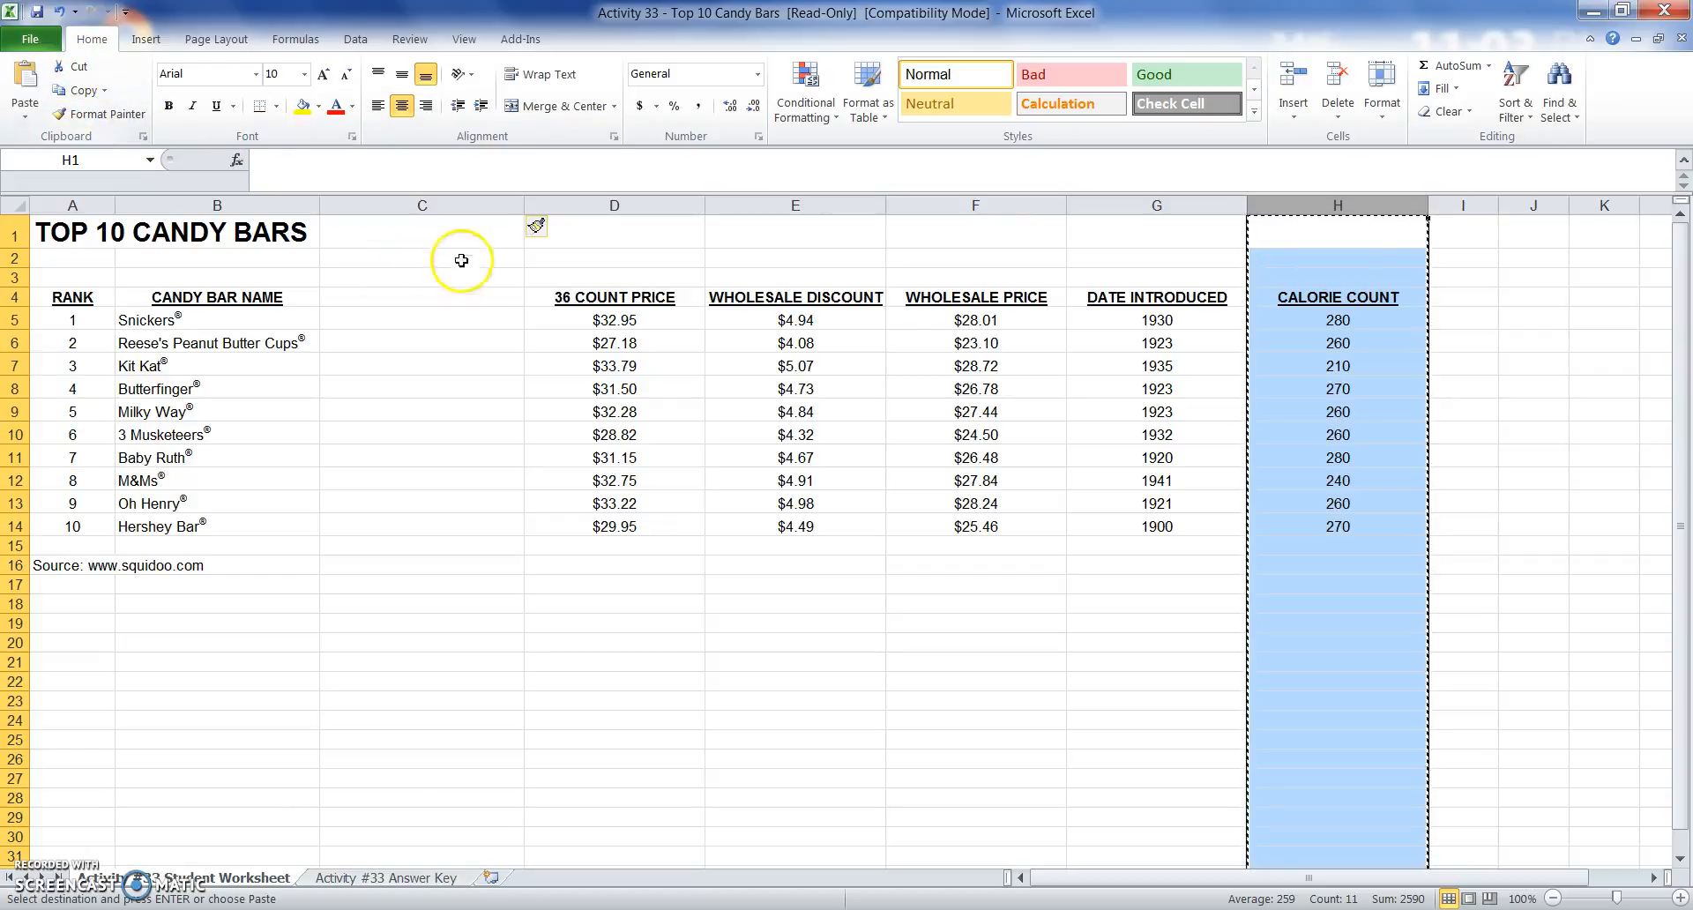
pyautogui.click(459, 231)
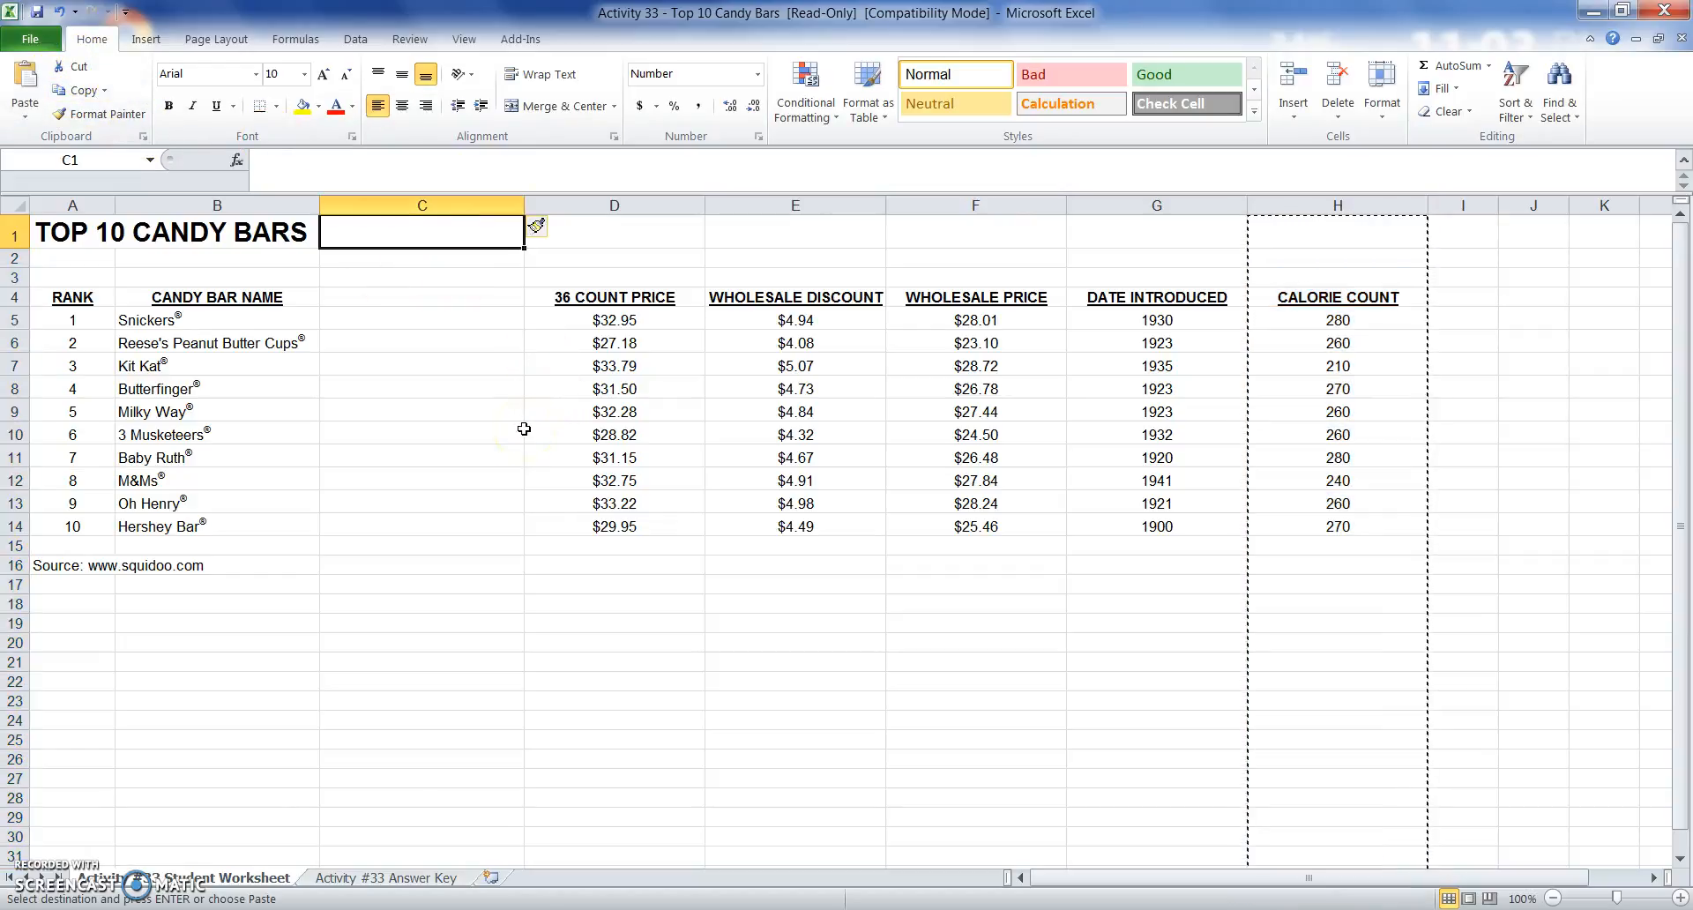
pyautogui.click(26, 79)
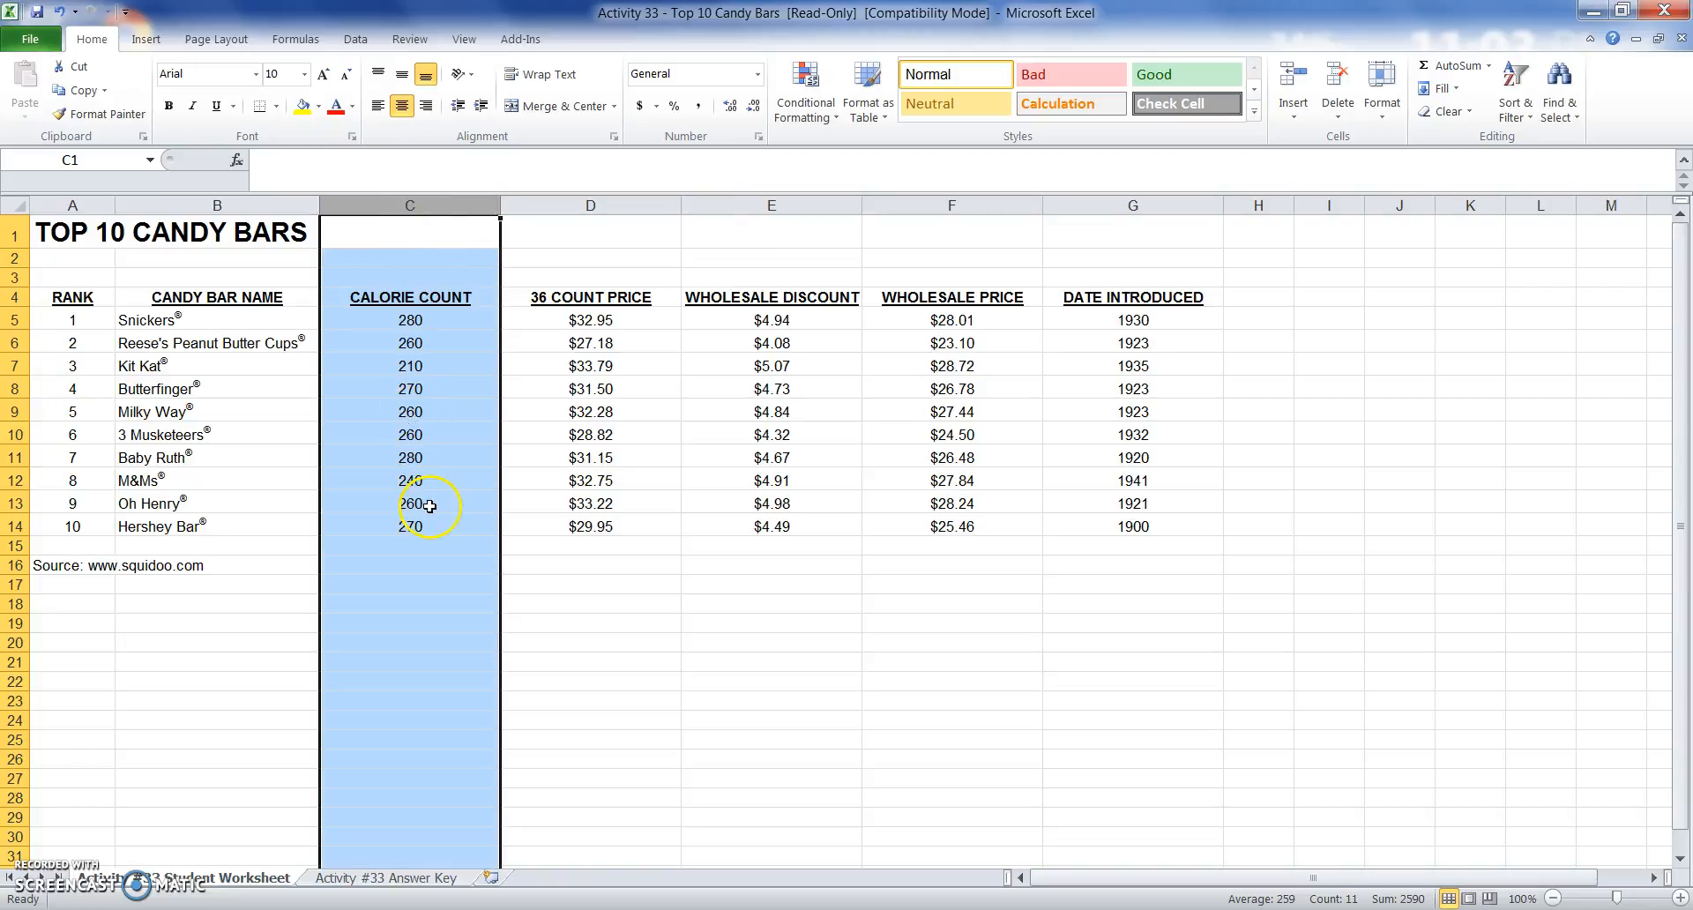
# Set the width of the Calorie Count column to 18.
pyautogui.rightClick(438, 469)
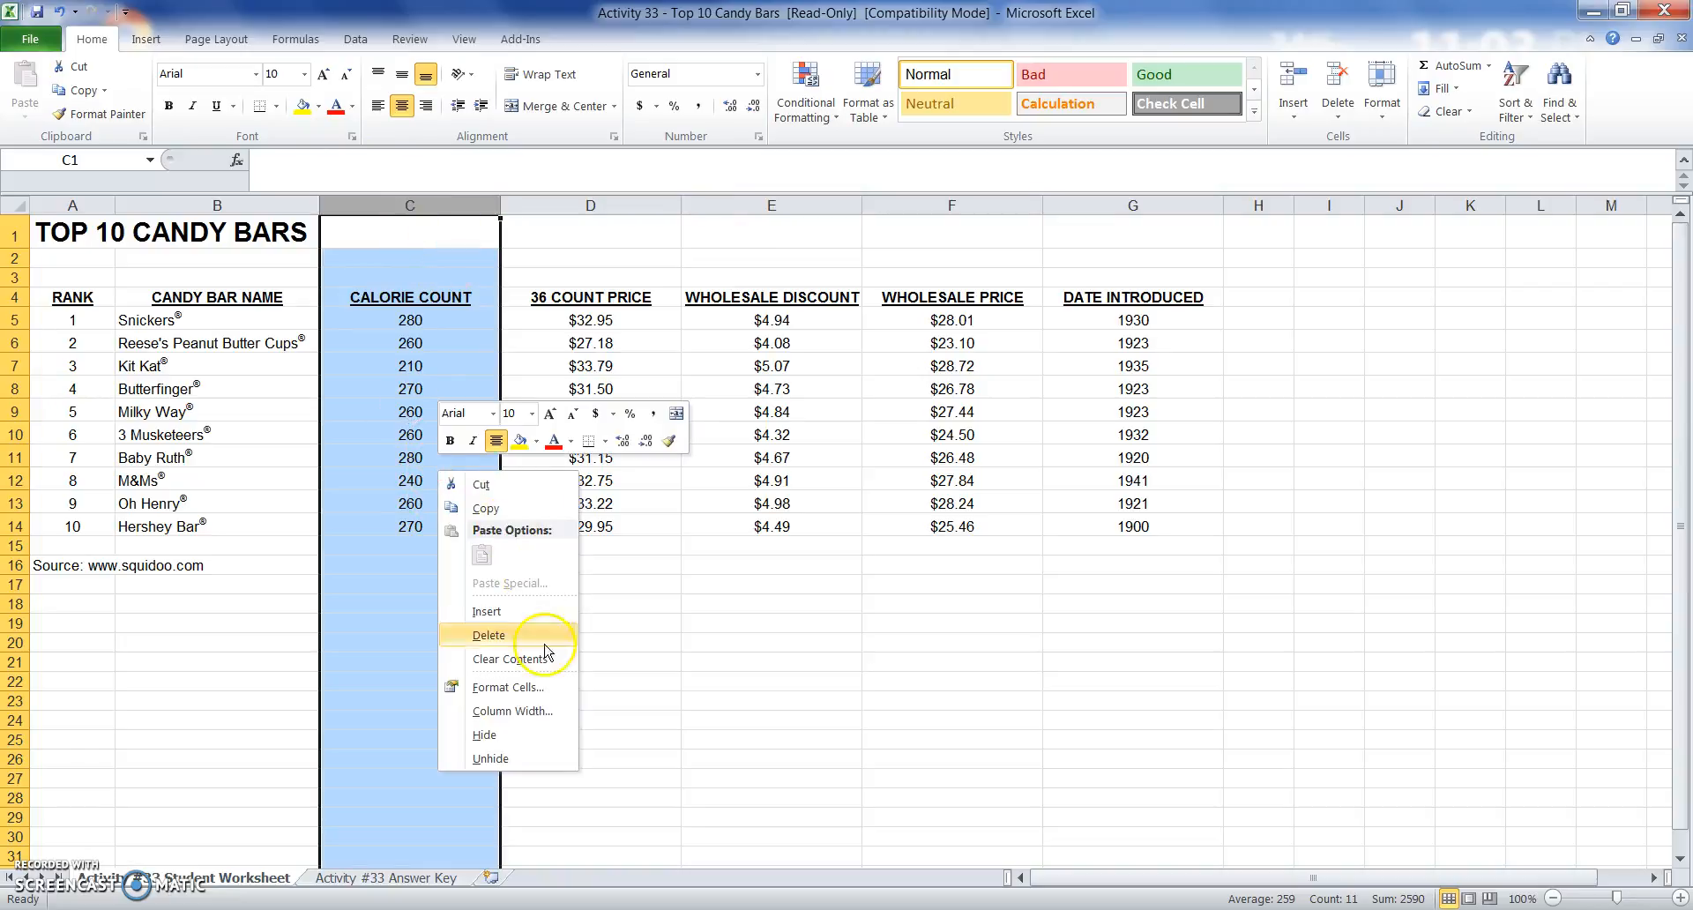
pyautogui.click(526, 711)
pyautogui.write('18')
pyautogui.press('Return')
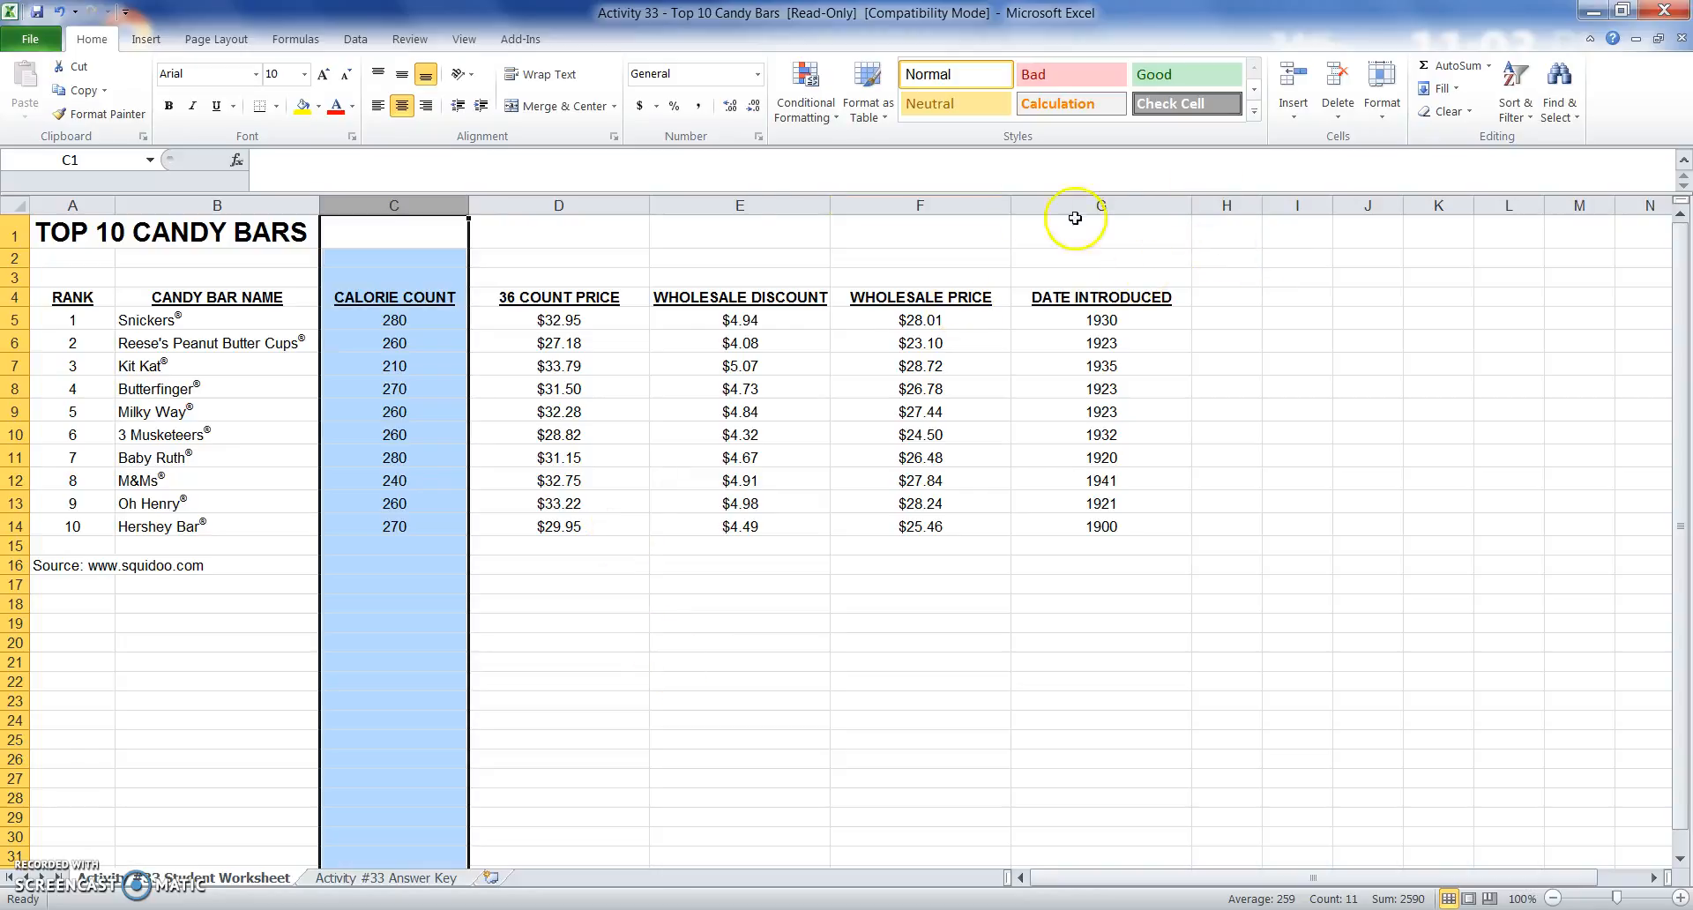
pyautogui.click(393, 384)
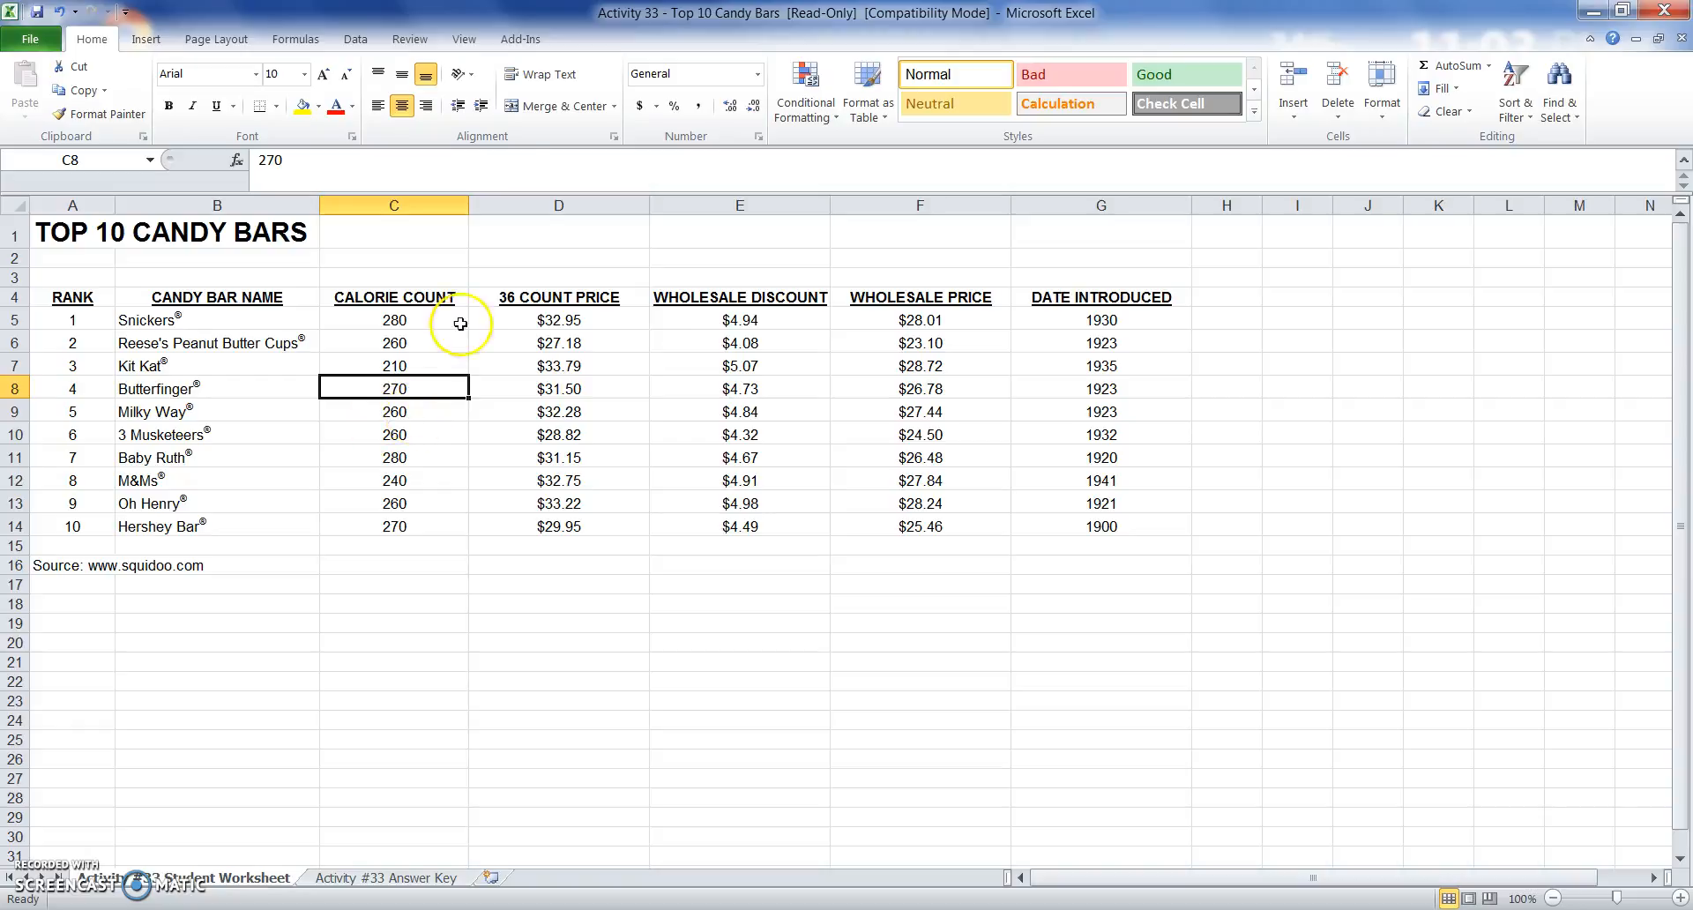
# Add a page header with "Activity 33-Student Name" left-aligned, "TOP 10 CANDY BARS" centered and "1/4/2016" right-aligned.
pyautogui.click(146, 37)
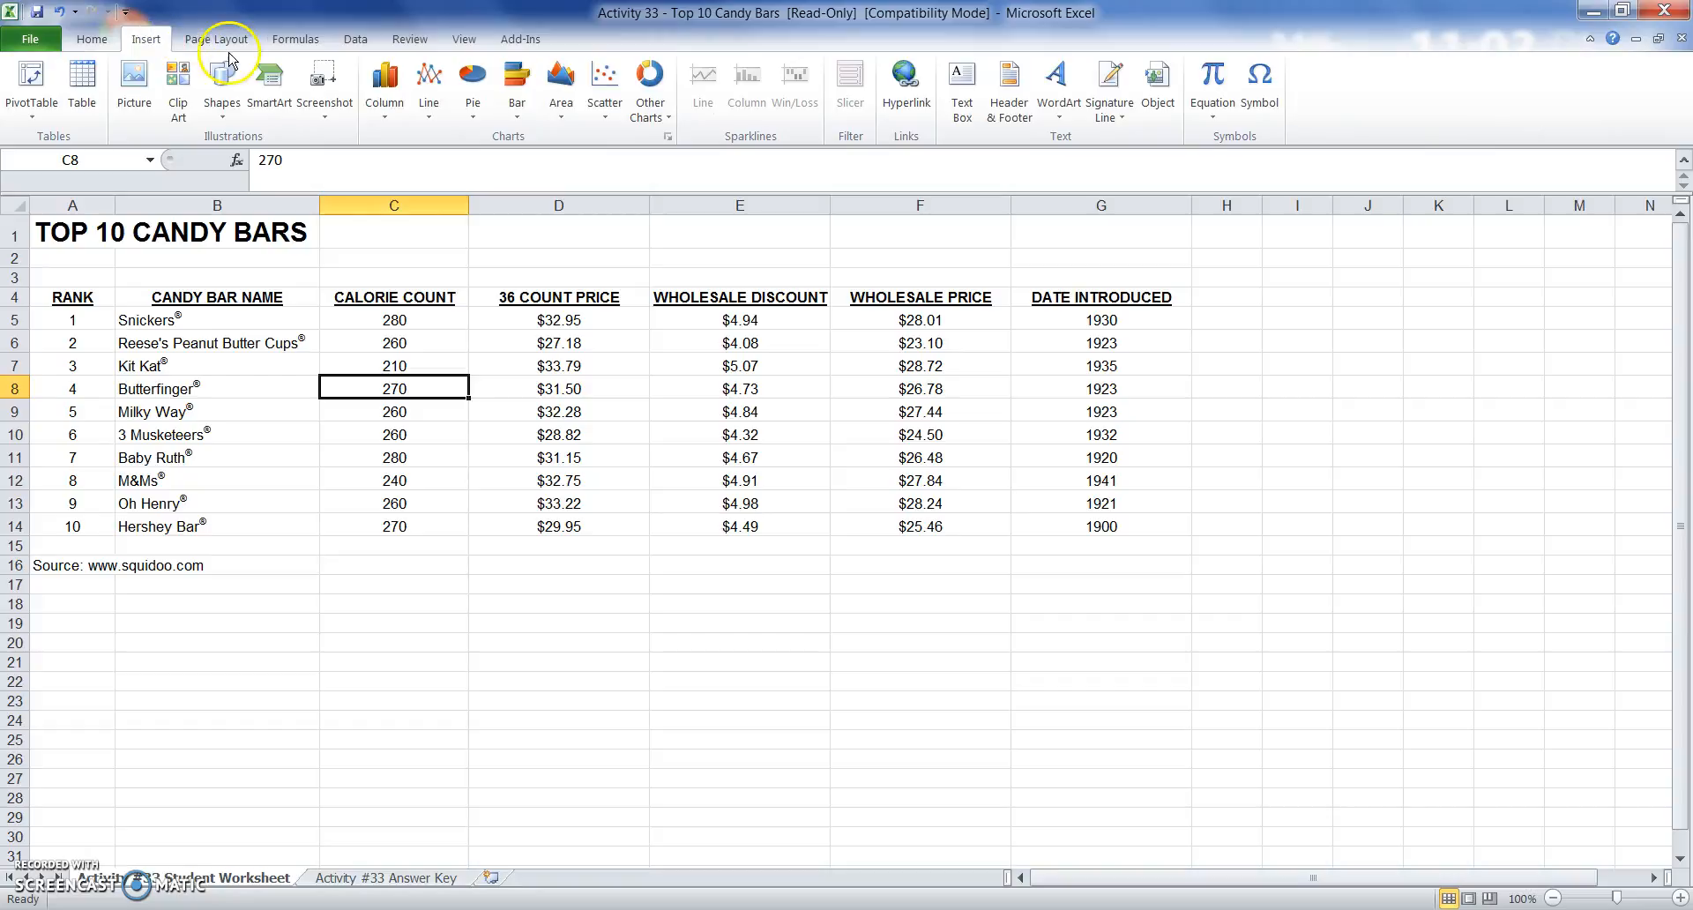
pyautogui.click(1008, 112)
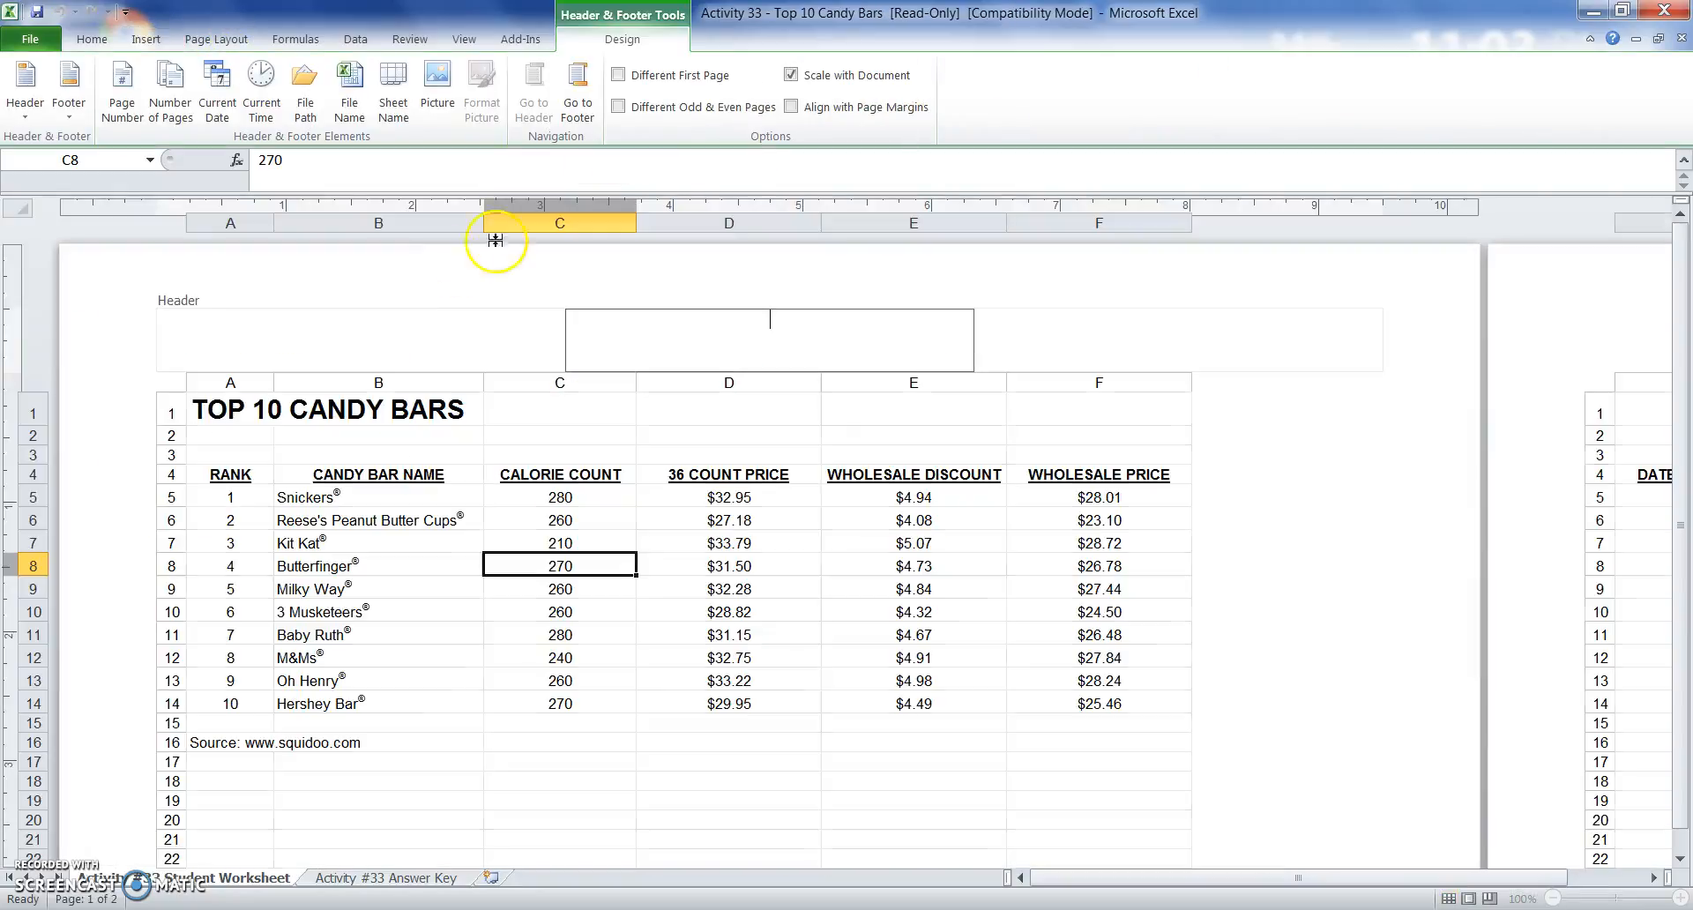
pyautogui.click(479, 329)
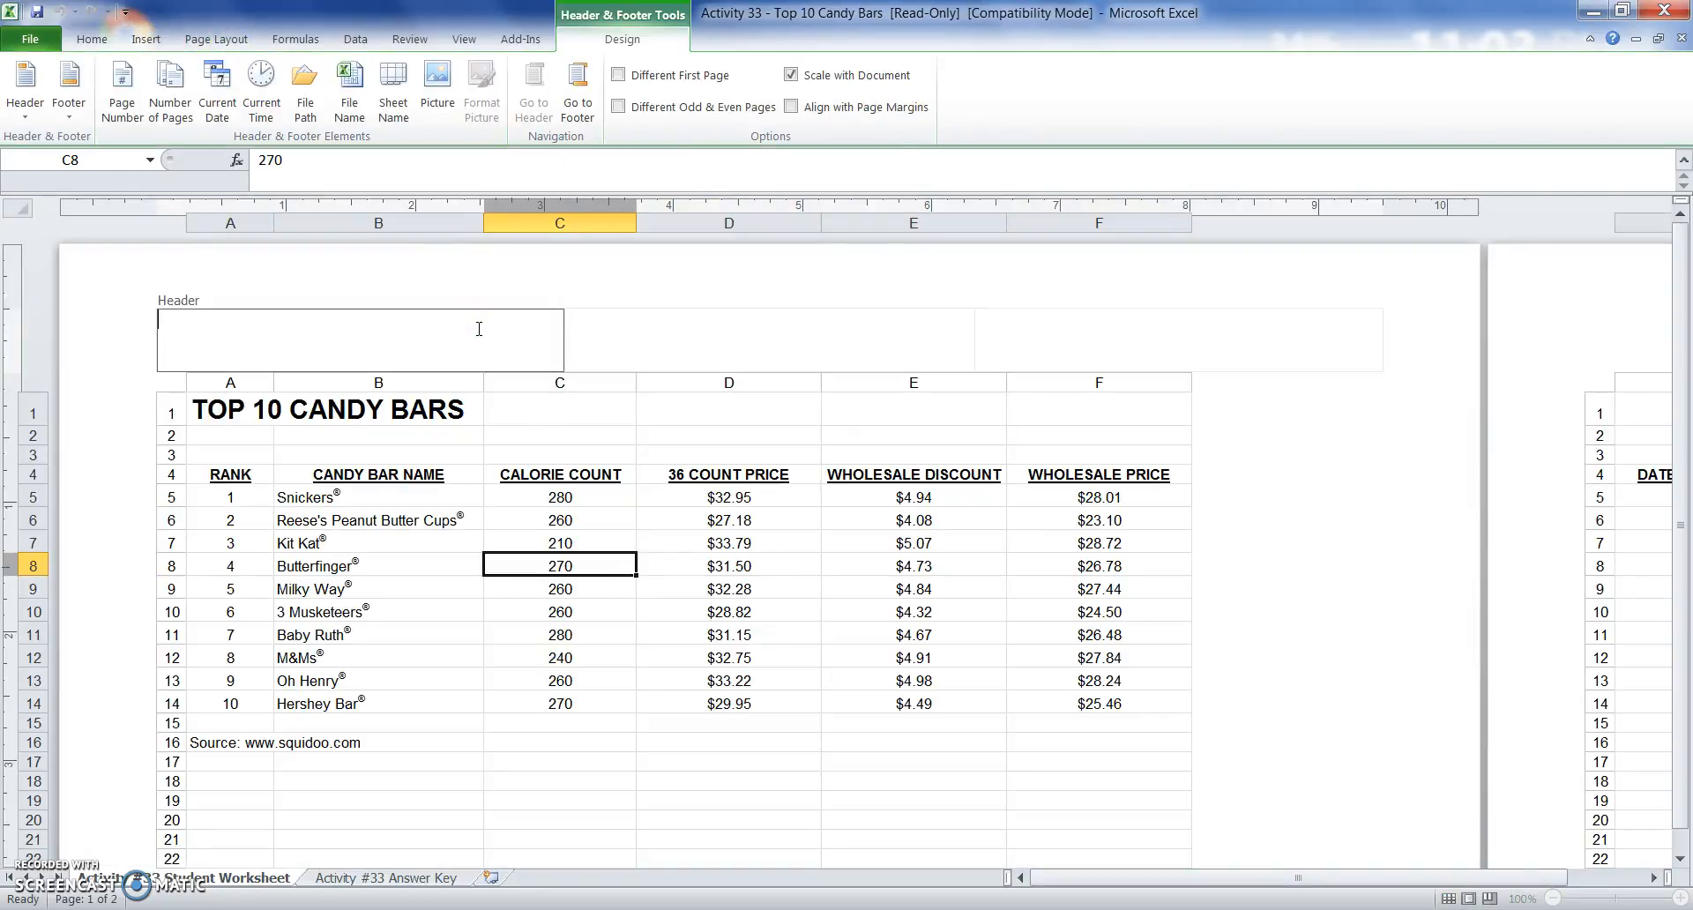
pyautogui.write('Activity 33 0Student Name')
pyautogui.press('Tab')
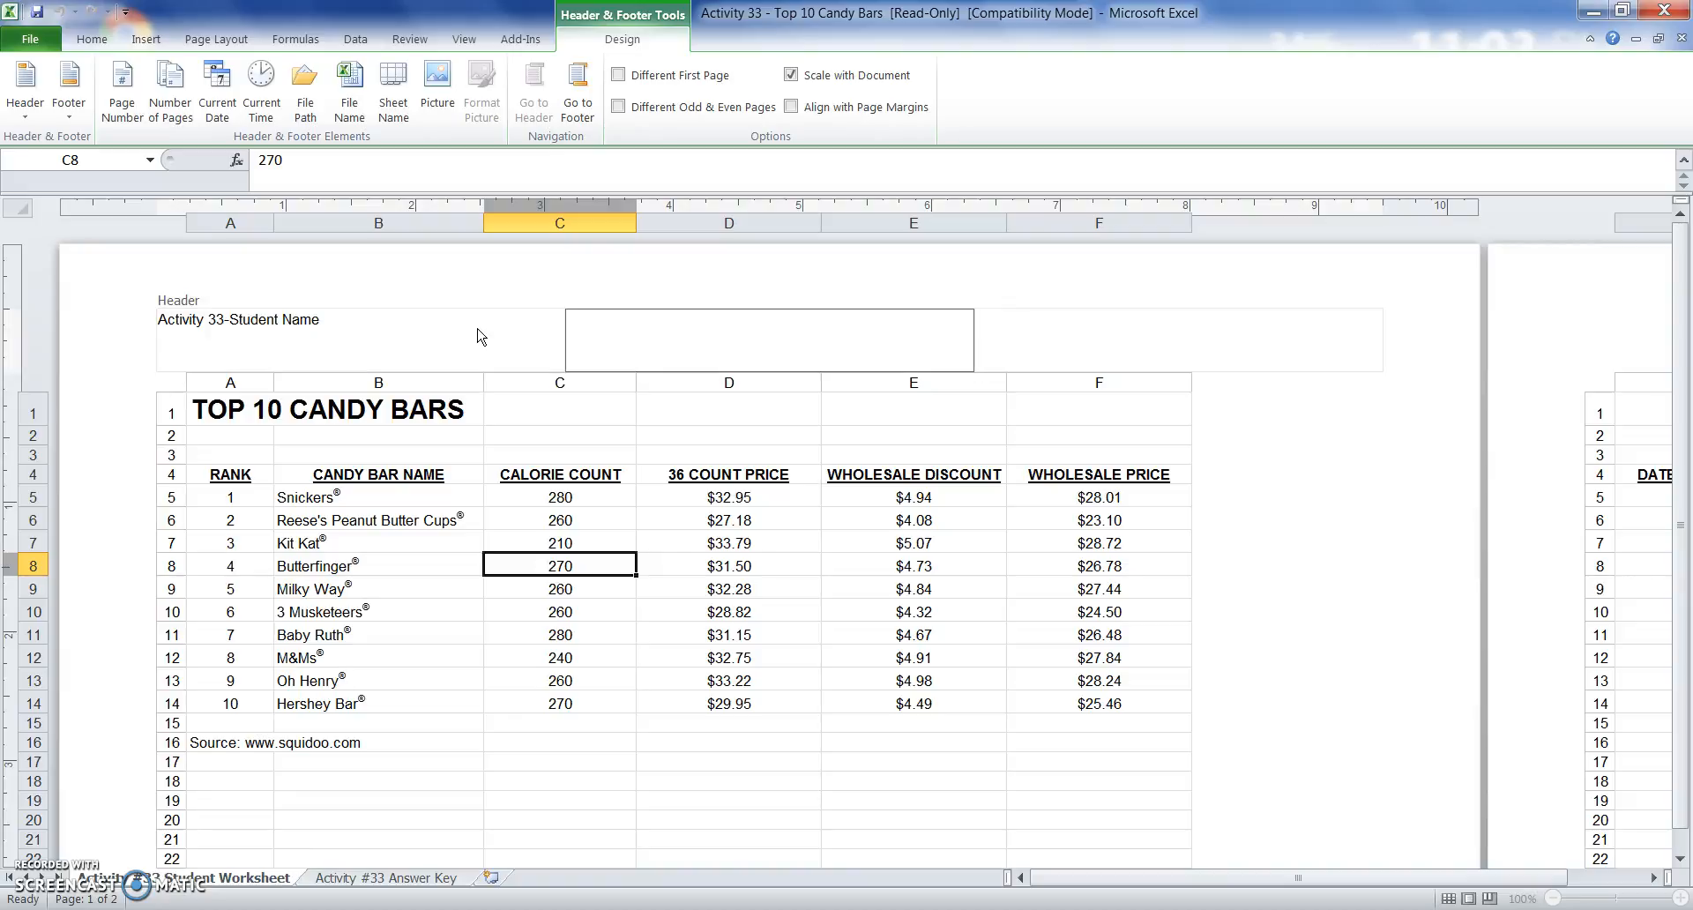
pyautogui.write('TOP 10 CANDY BARS')
pyautogui.press('Tab')
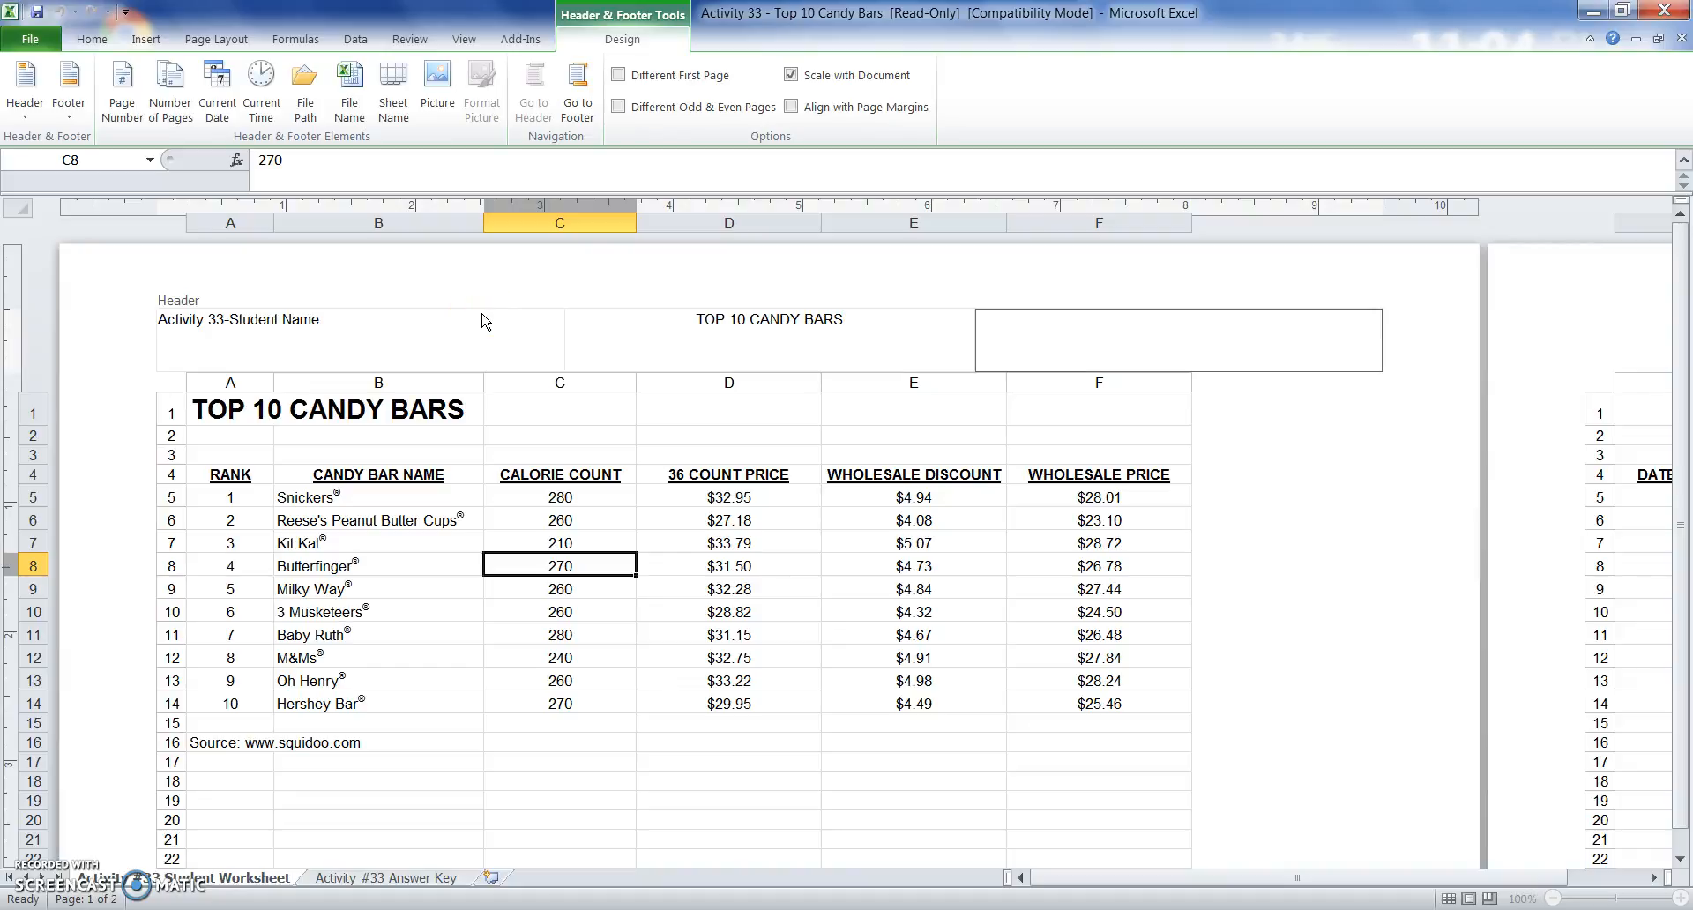
pyautogui.click(1084, 347)
pyautogui.write('1/4/2016')
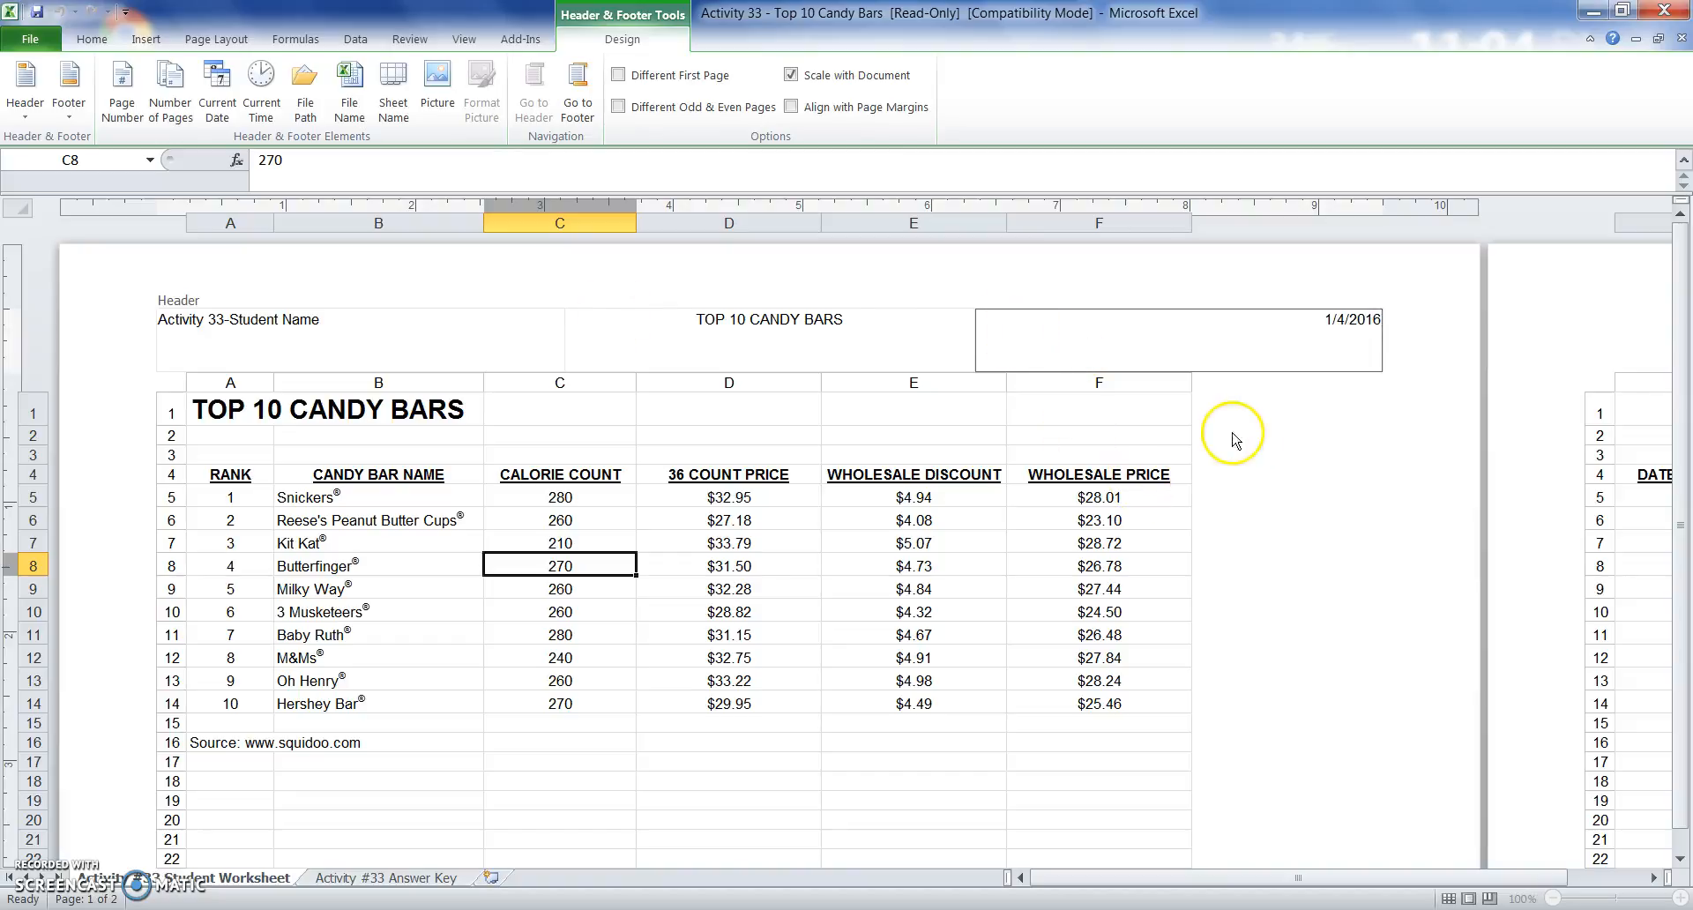
pyautogui.click(1369, 517)
# Insert an automatic page number in the center section of the footer and return to the worksheet's beginning.
pyautogui.scroll(-9, 1322, 516)
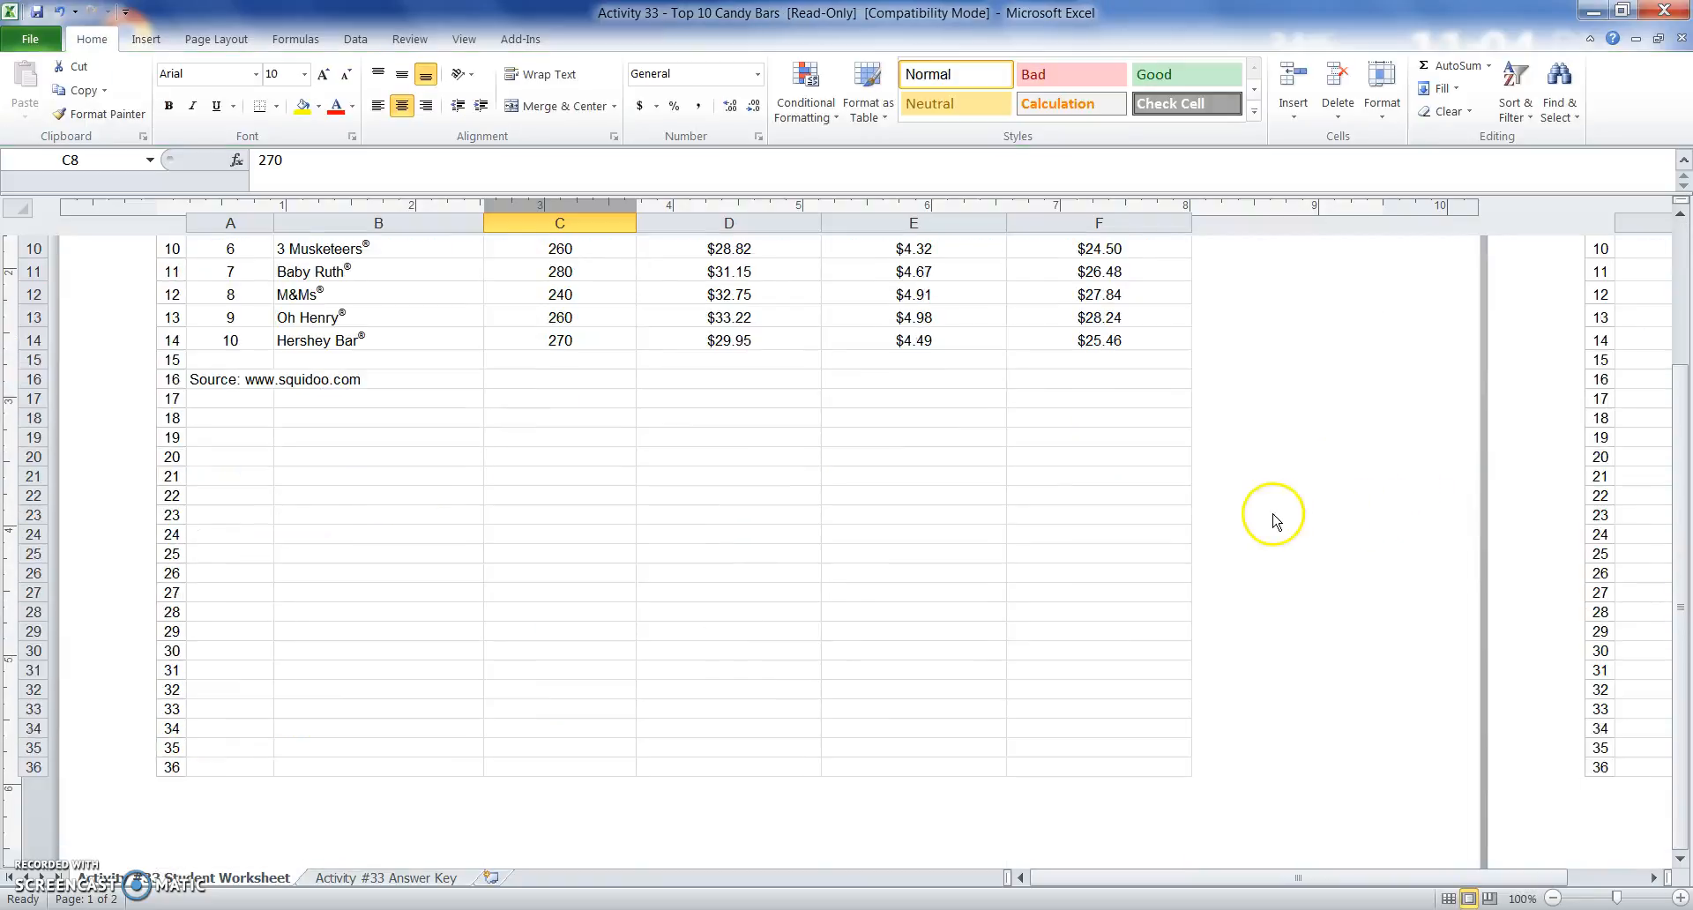
pyautogui.scroll(-5, 1202, 491)
pyautogui.scroll(4, 1202, 495)
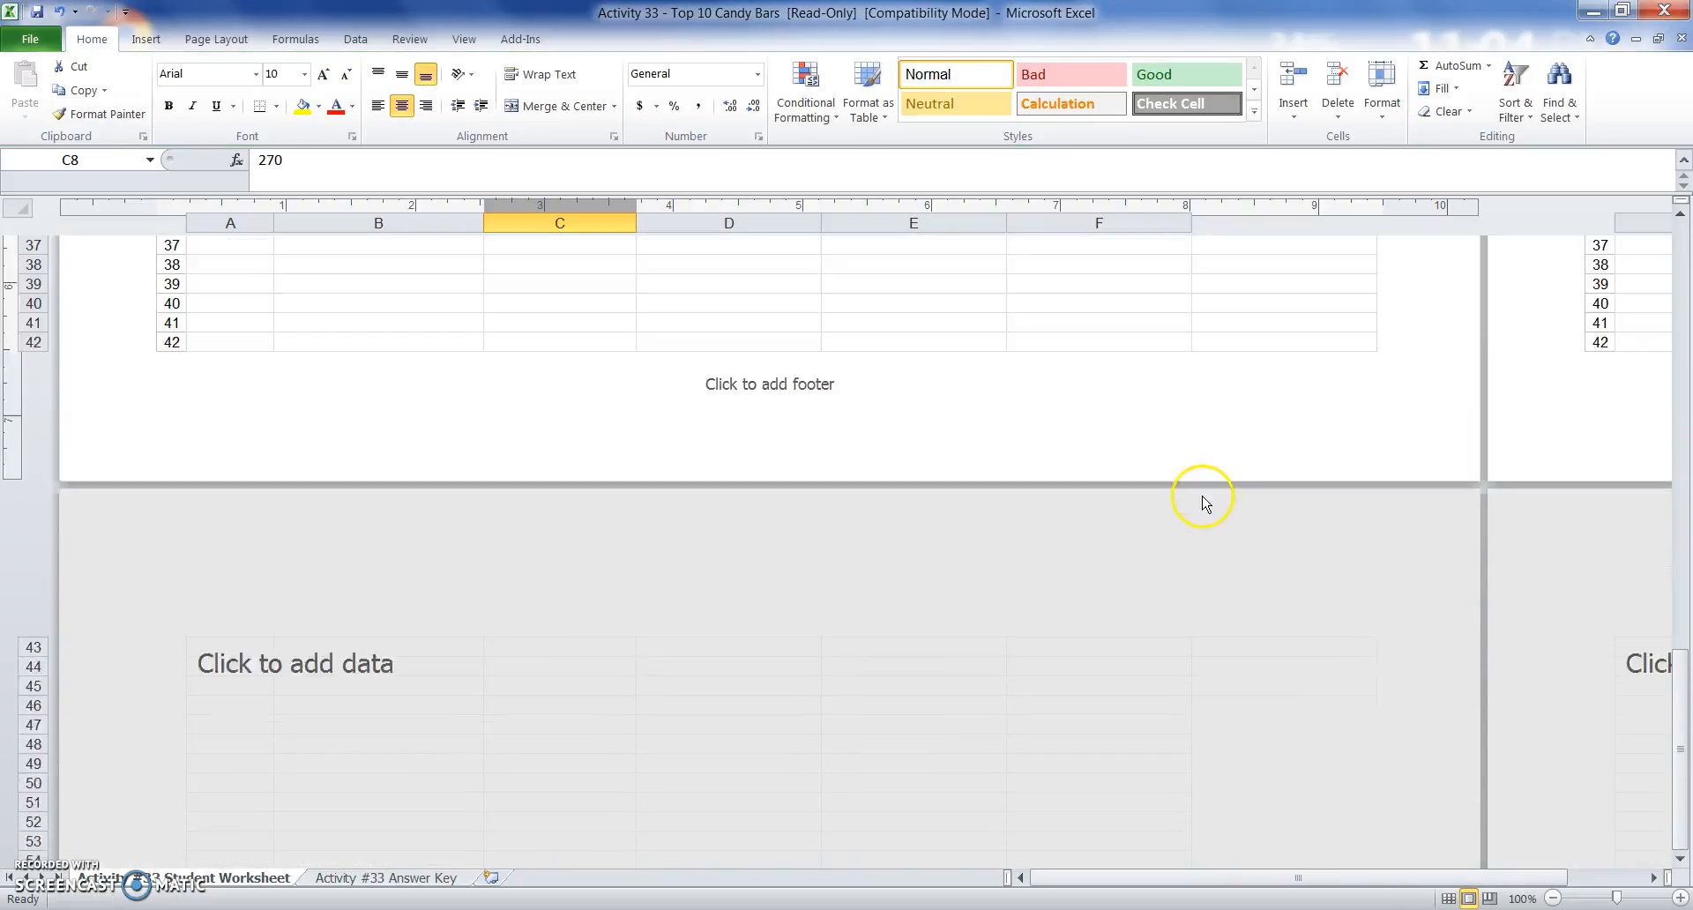
pyautogui.click(744, 514)
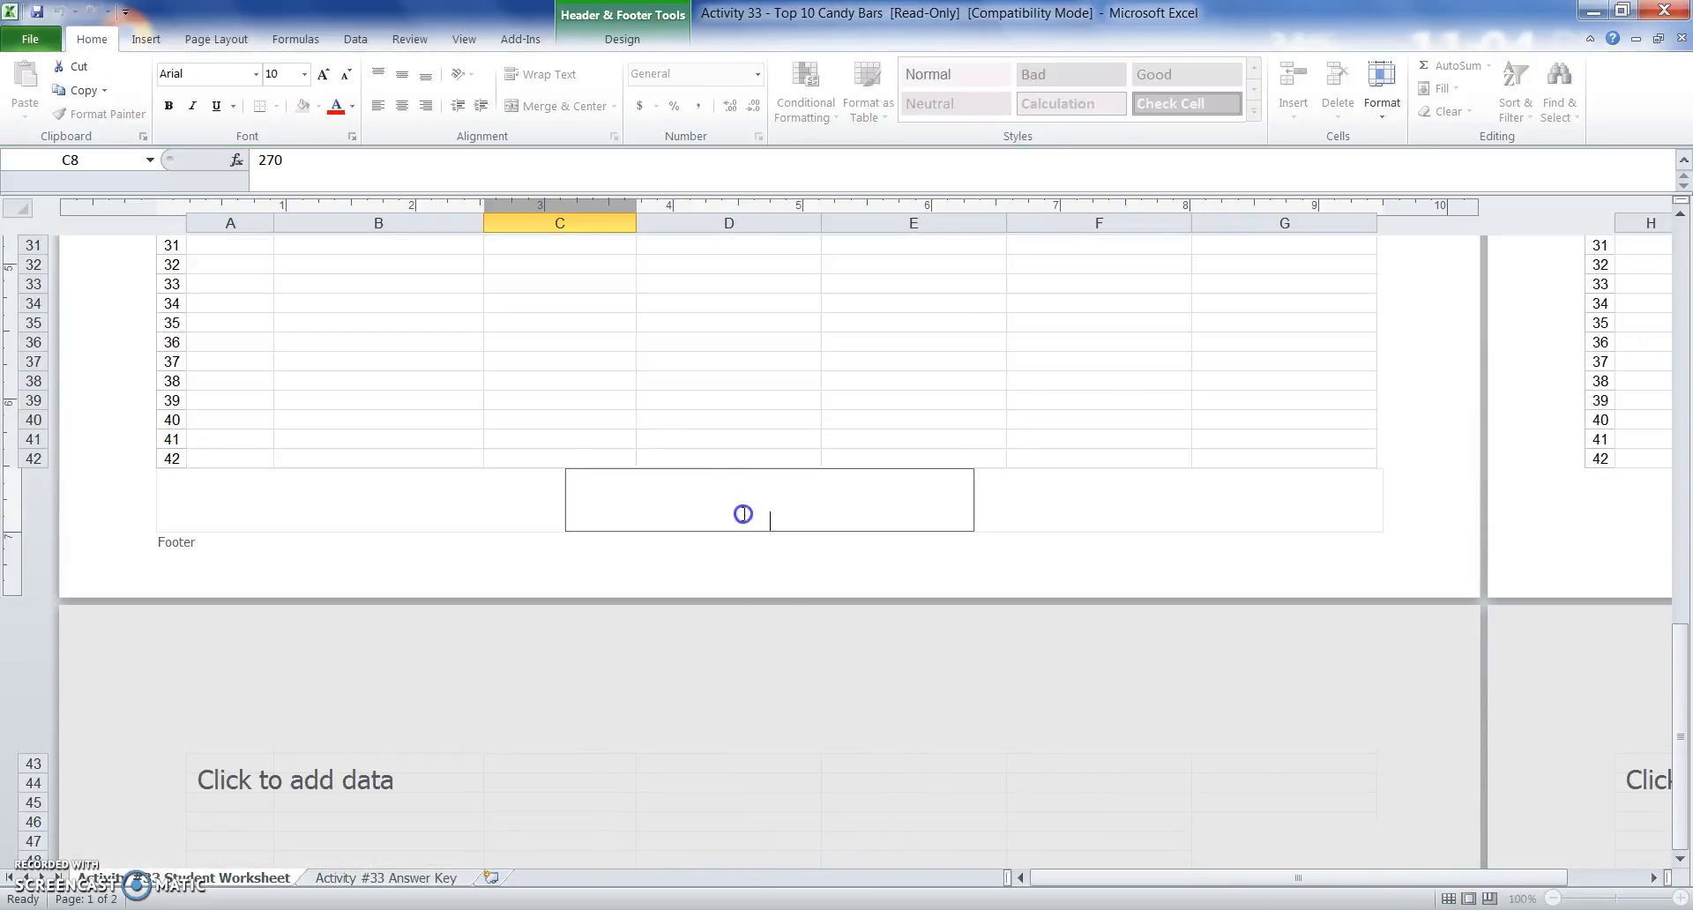
pyautogui.click(623, 40)
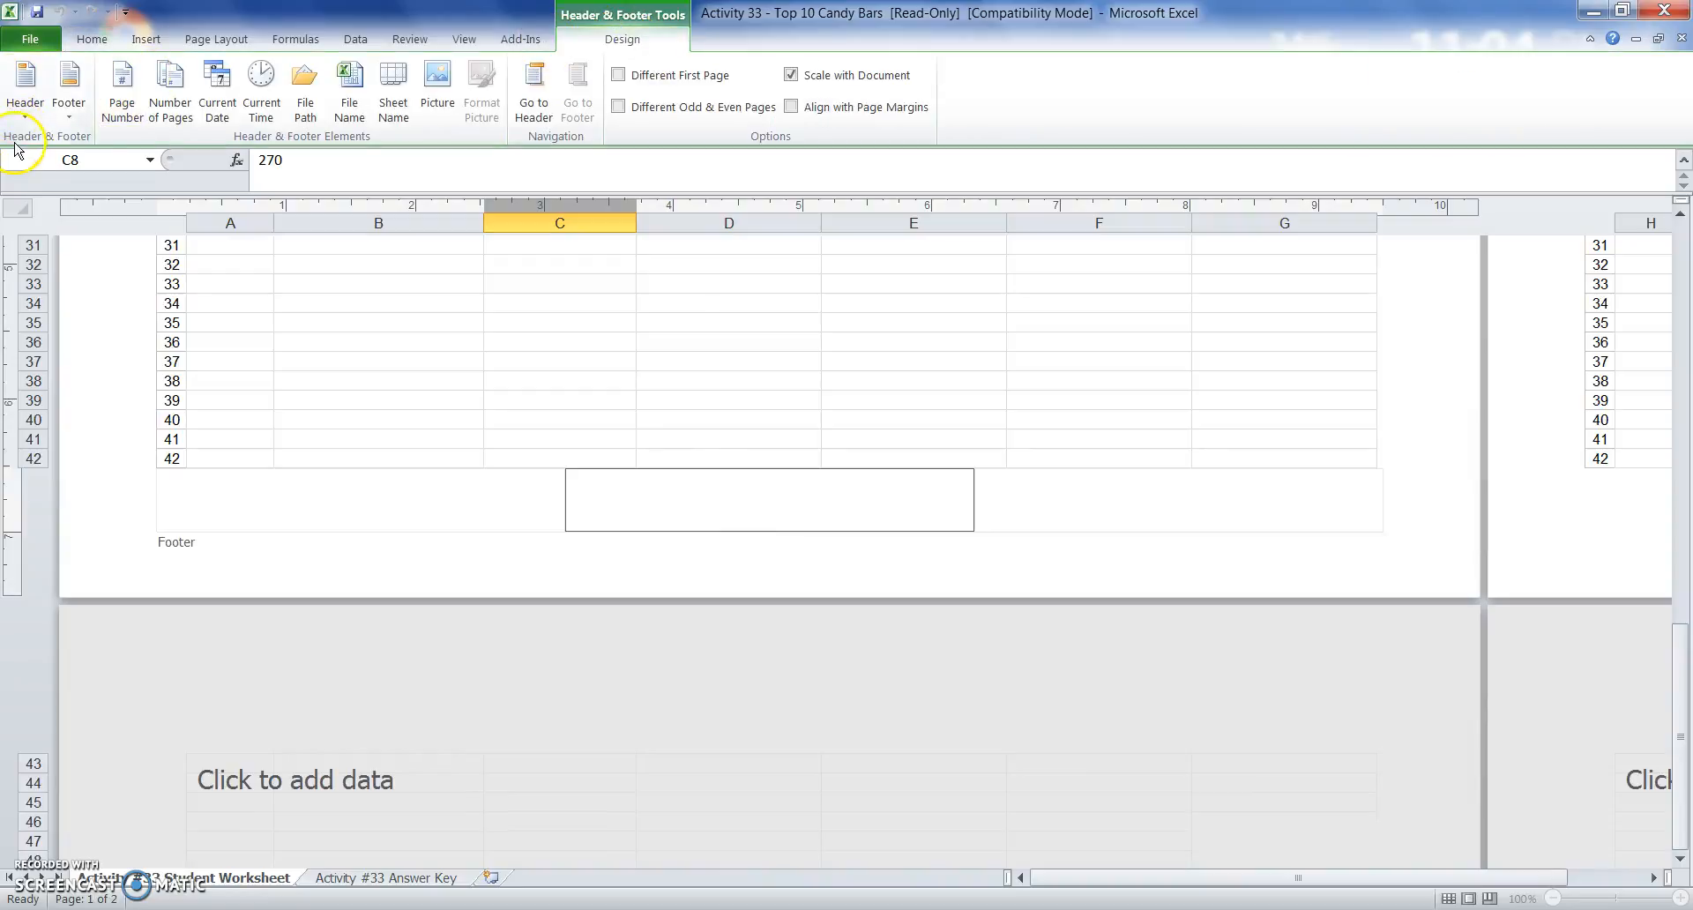
pyautogui.click(123, 86)
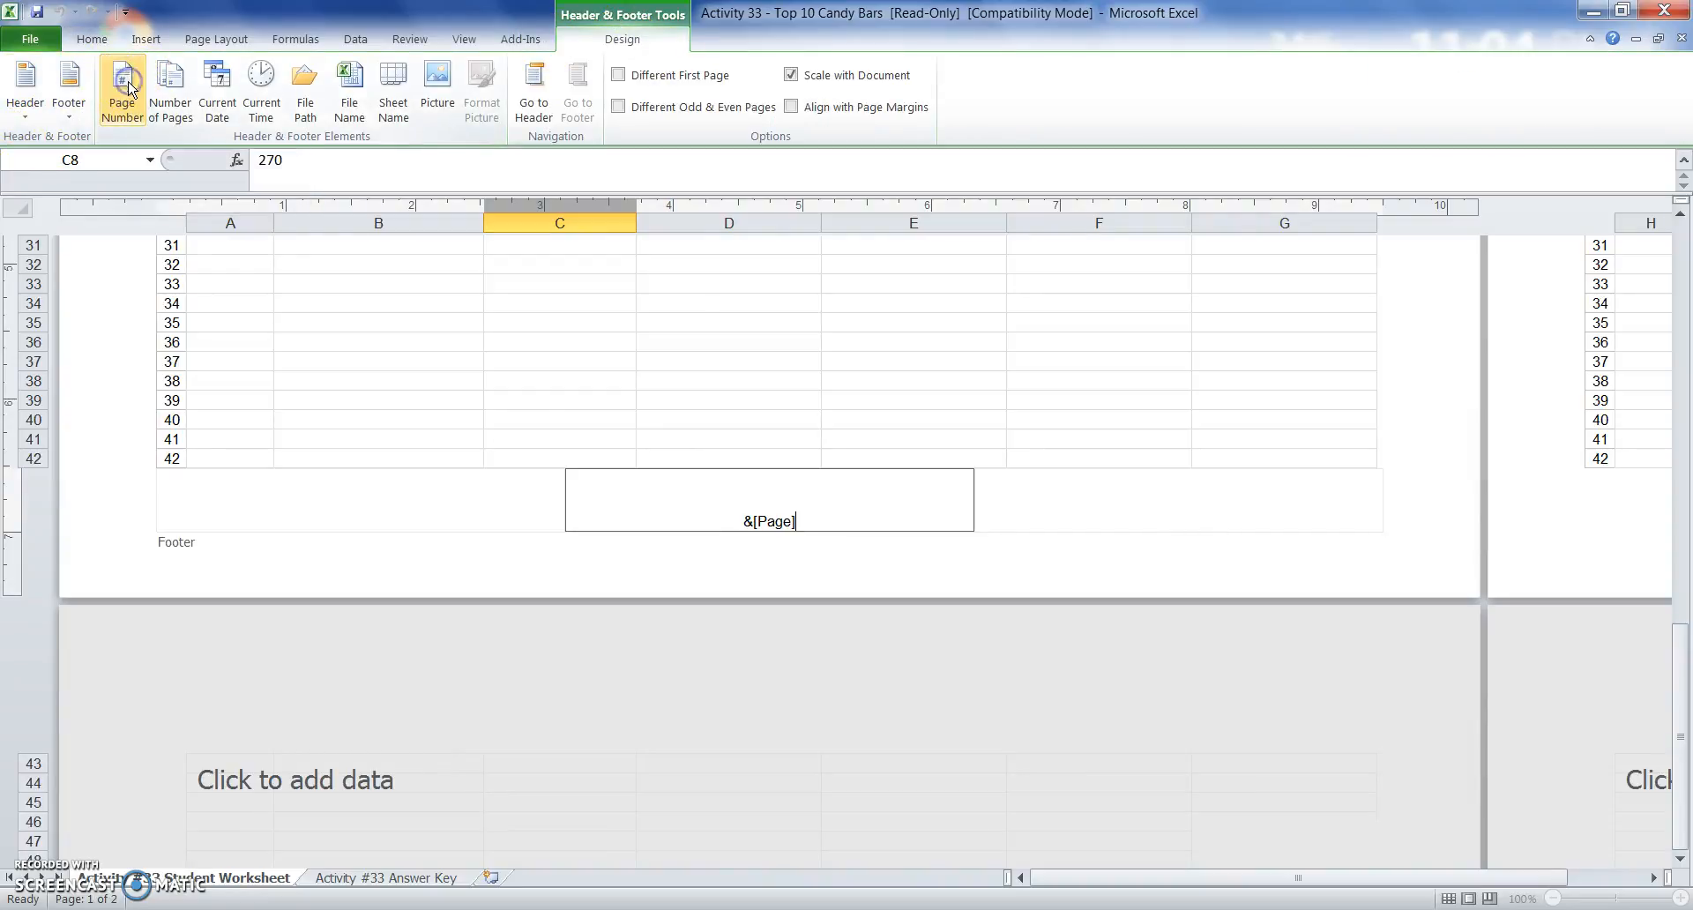
pyautogui.click(1190, 489)
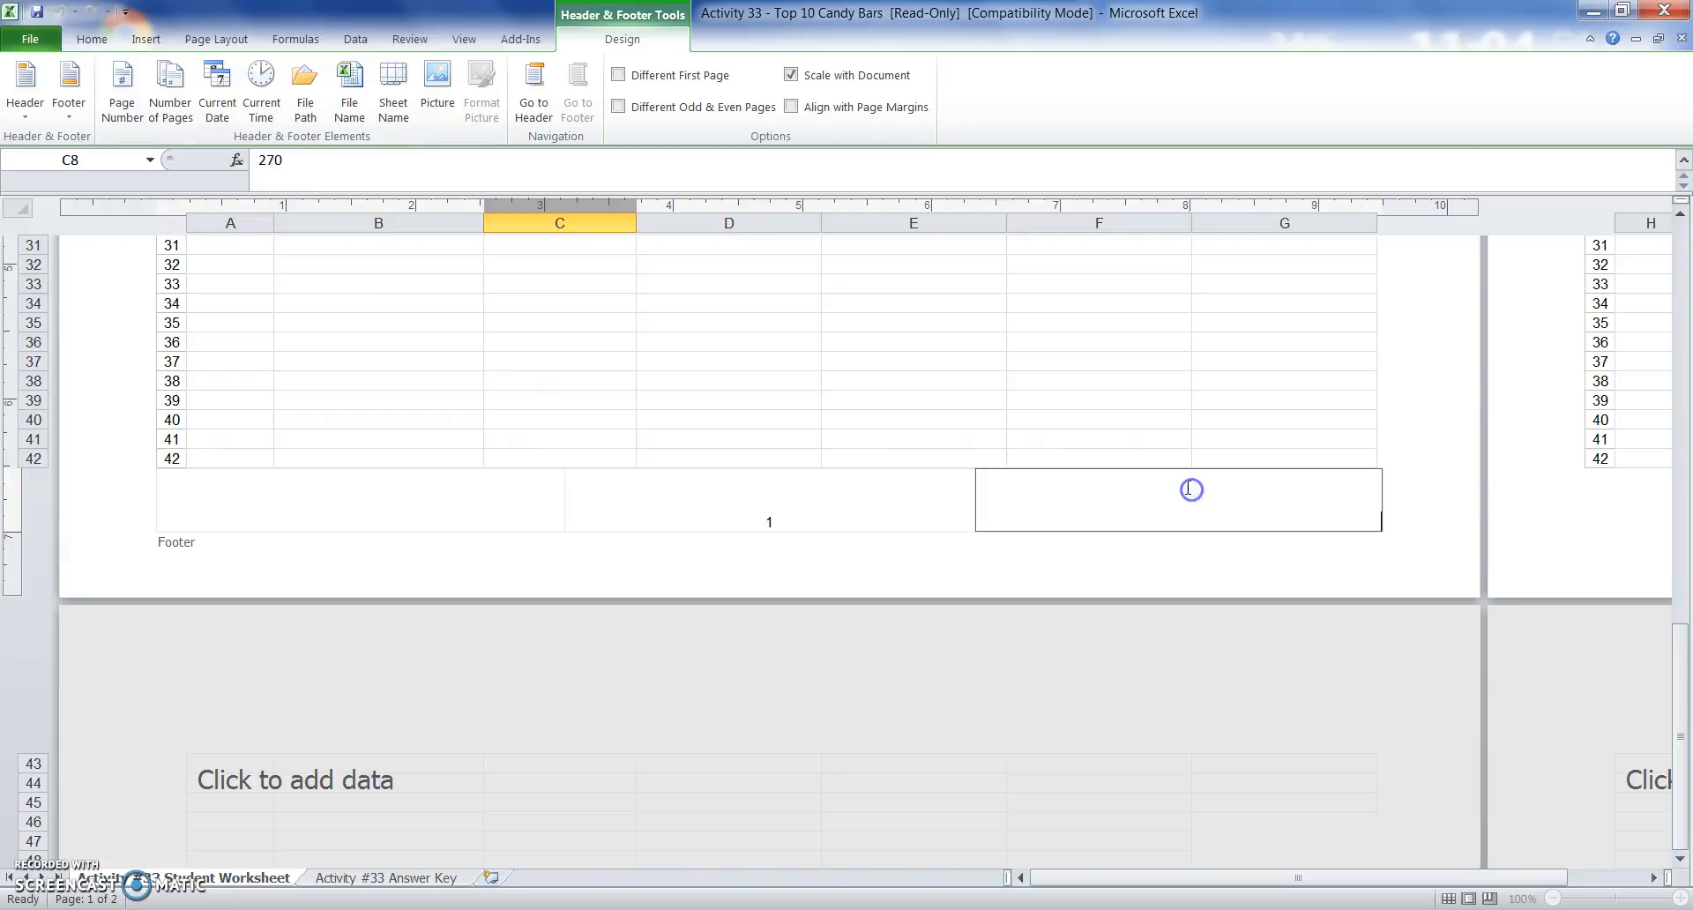
pyautogui.click(1155, 381)
pyautogui.scroll(10, 1155, 388)
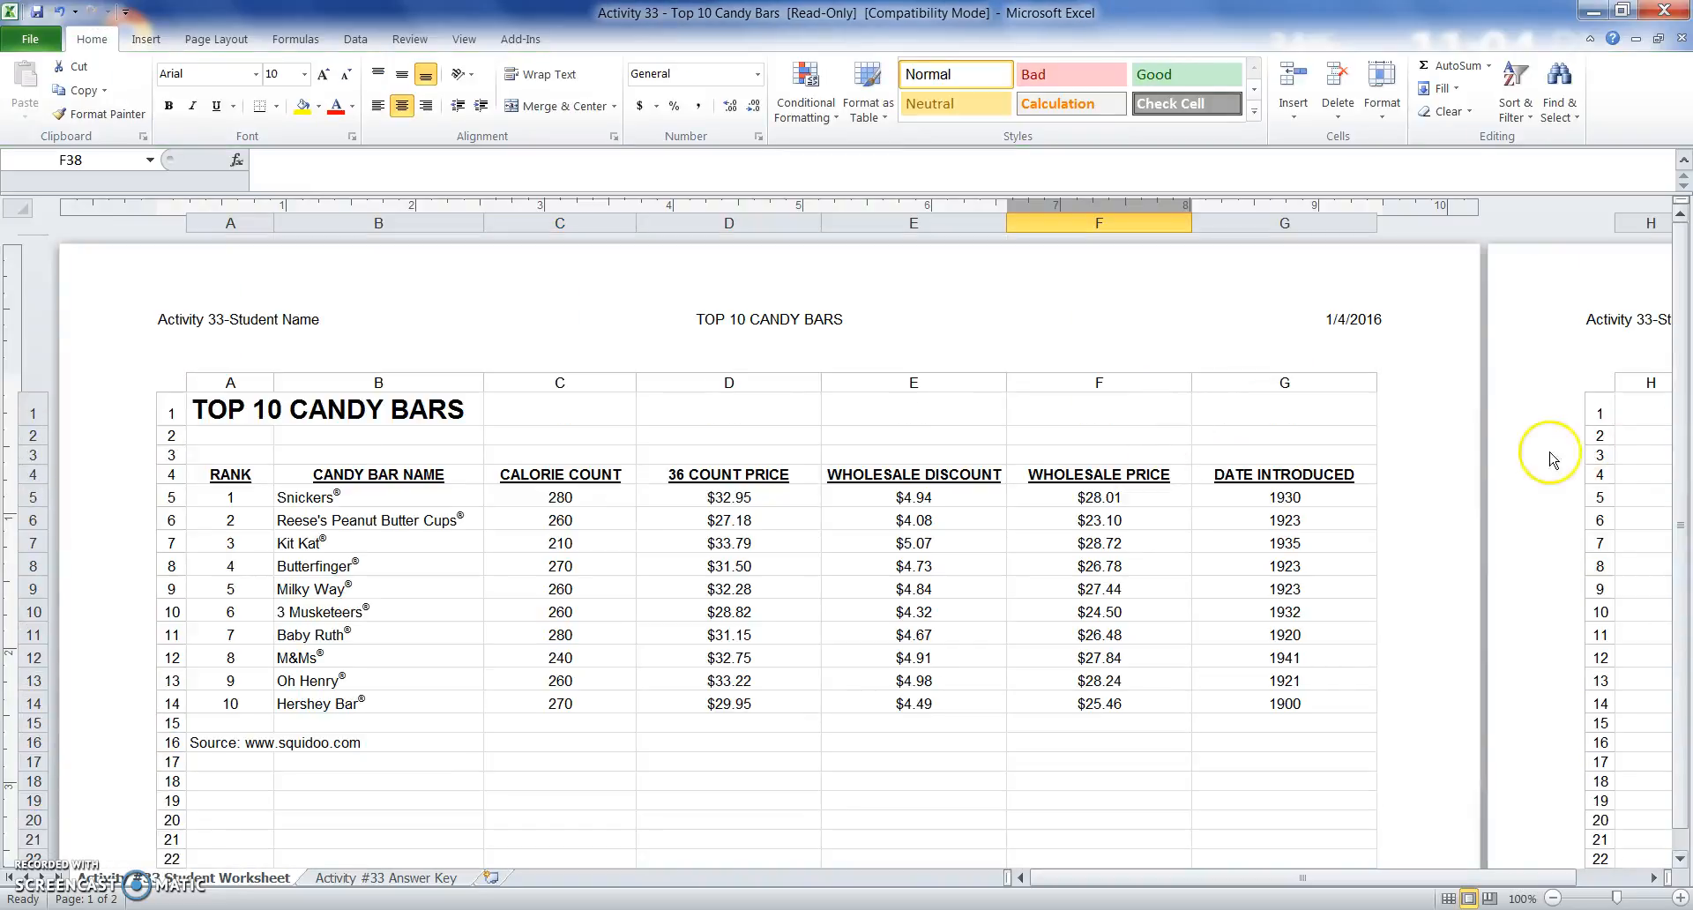
pyautogui.moveTo(1545, 875); pyautogui.dragTo(1543, 875)
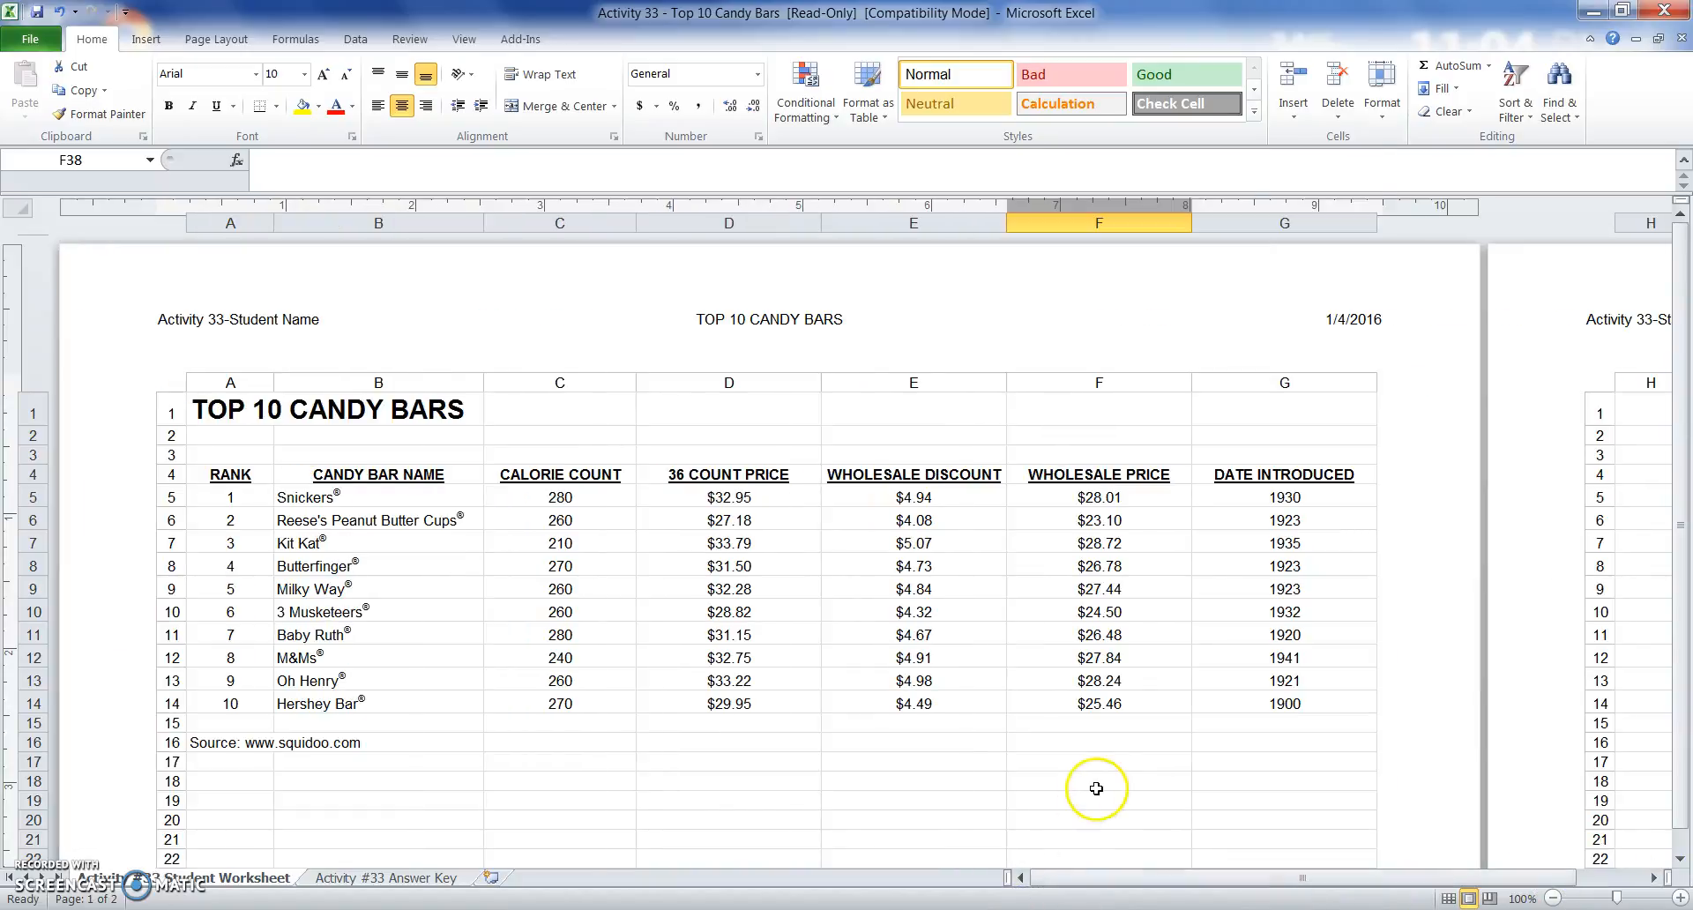